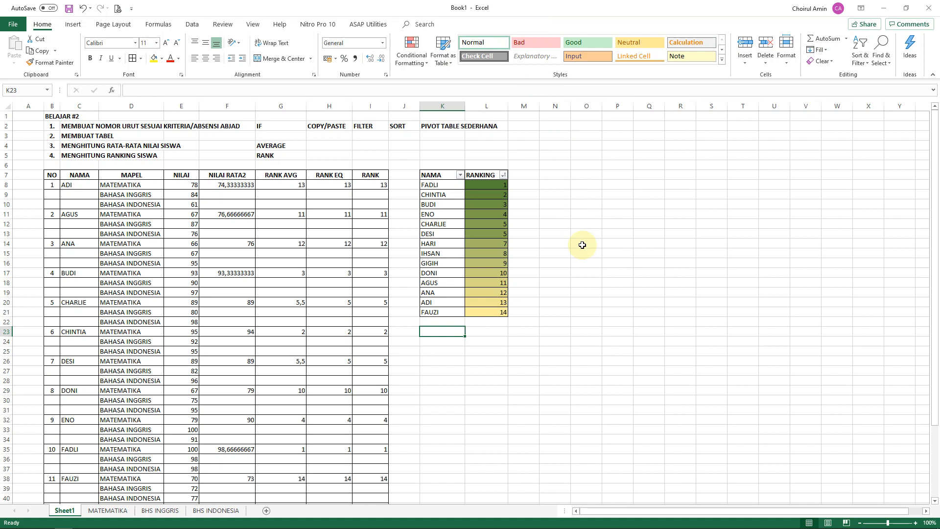
pyautogui.press('Left')
pyautogui.press('Left')
pyautogui.press('Left')
pyautogui.press('Left')
pyautogui.press('Left')
pyautogui.press('Left')
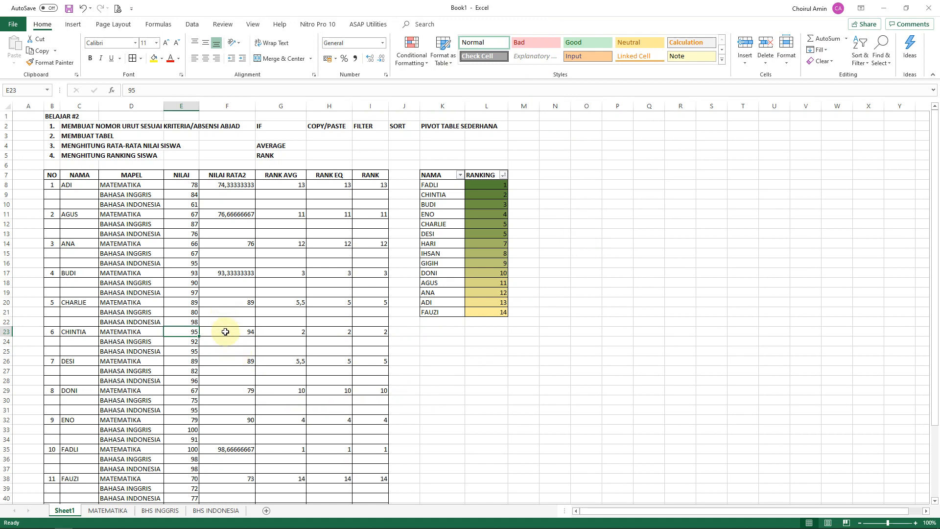
# - Autofit the width of the MAPEL column on the MATEMATIKA sheet
pyautogui.click(108, 510)
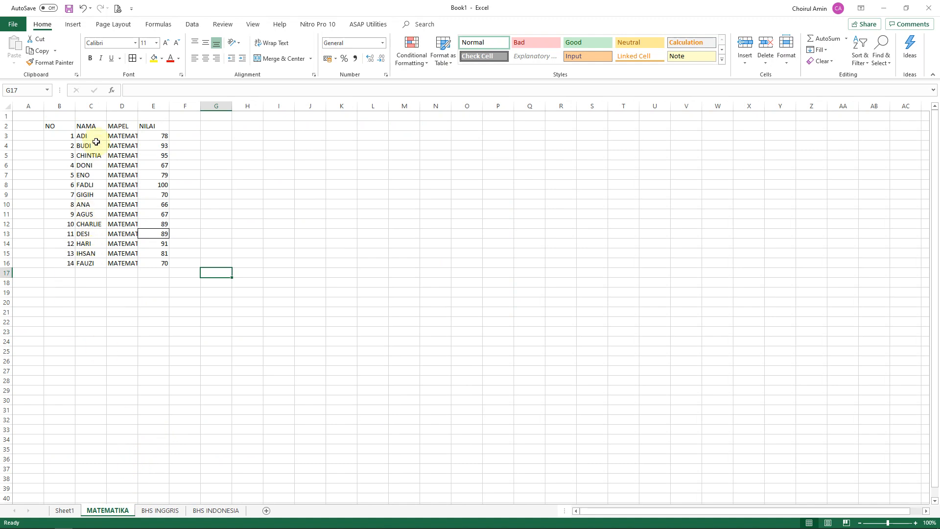
pyautogui.moveTo(92, 136); pyautogui.dragTo(93, 263)
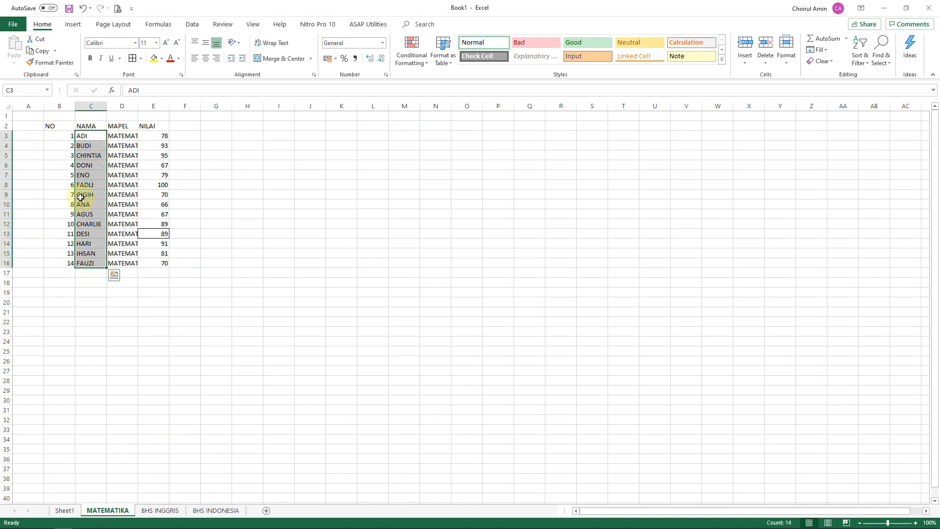
pyautogui.click(110, 138)
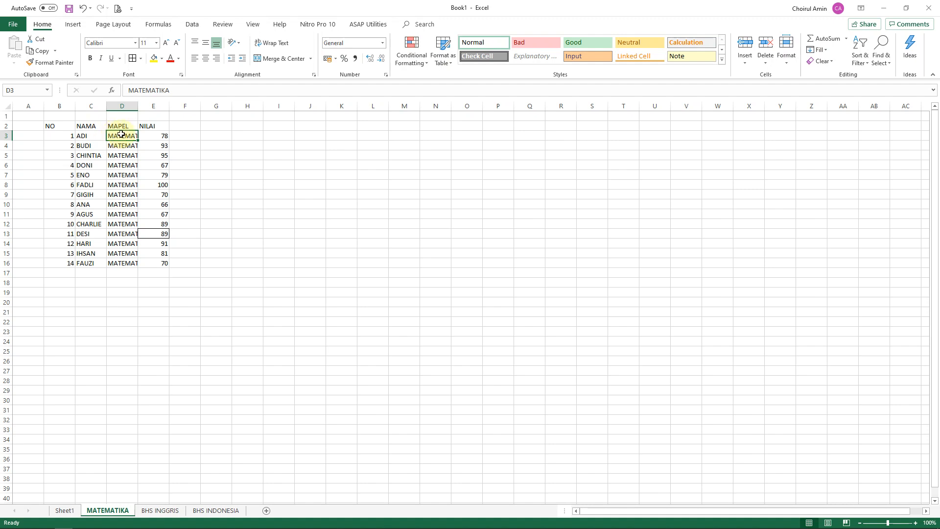
pyautogui.doubleClick(139, 107)
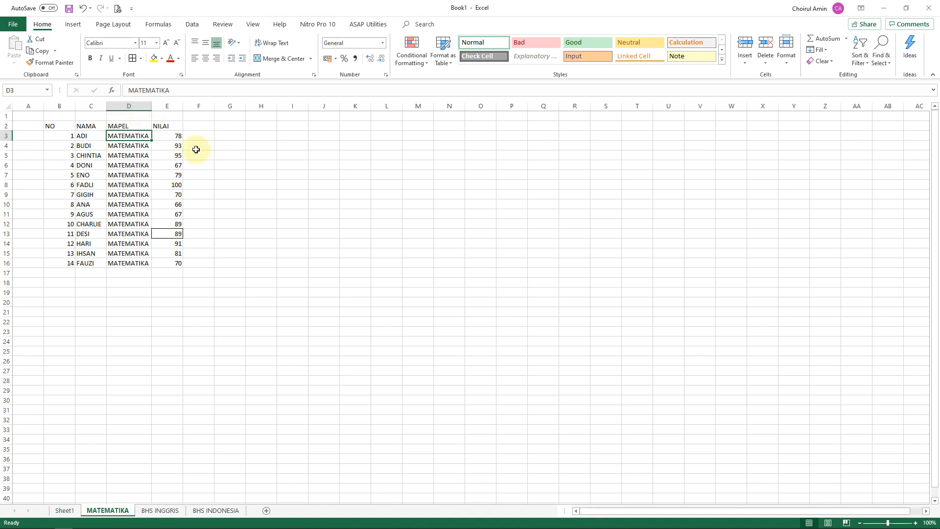
pyautogui.hotkey('ctrl', 'z')
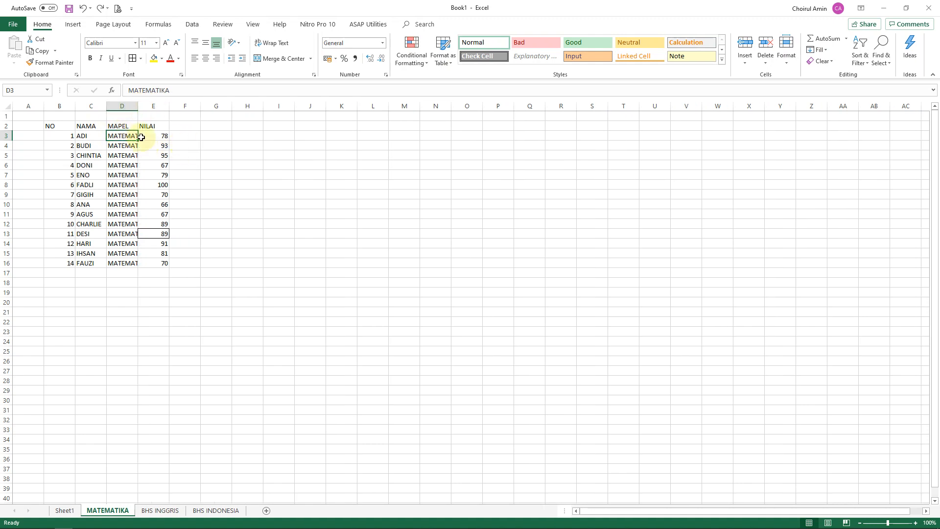
pyautogui.press('alt')
pyautogui.press('h')
pyautogui.press('o')
pyautogui.press('i')
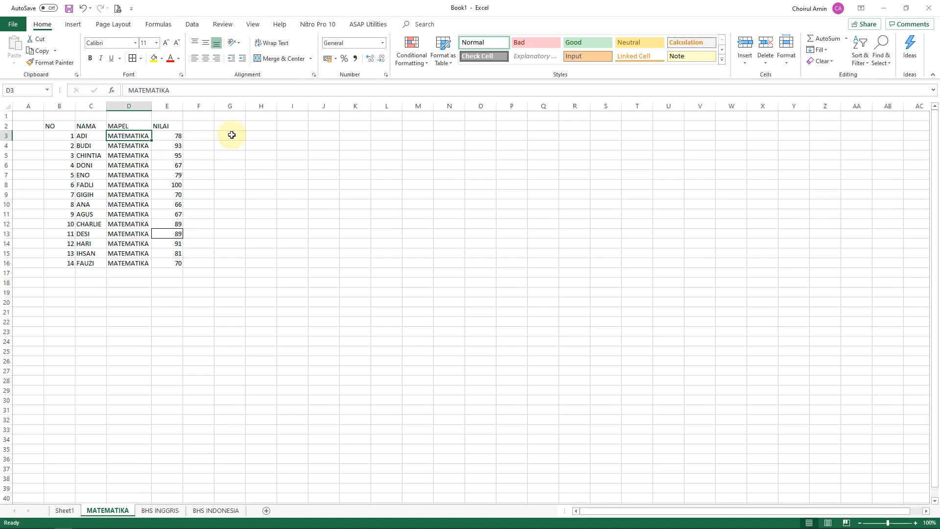
# - Autofit the width of the MAPEL column on the BHS INGGRIS and BHS INDONESIA sheets
pyautogui.click(161, 510)
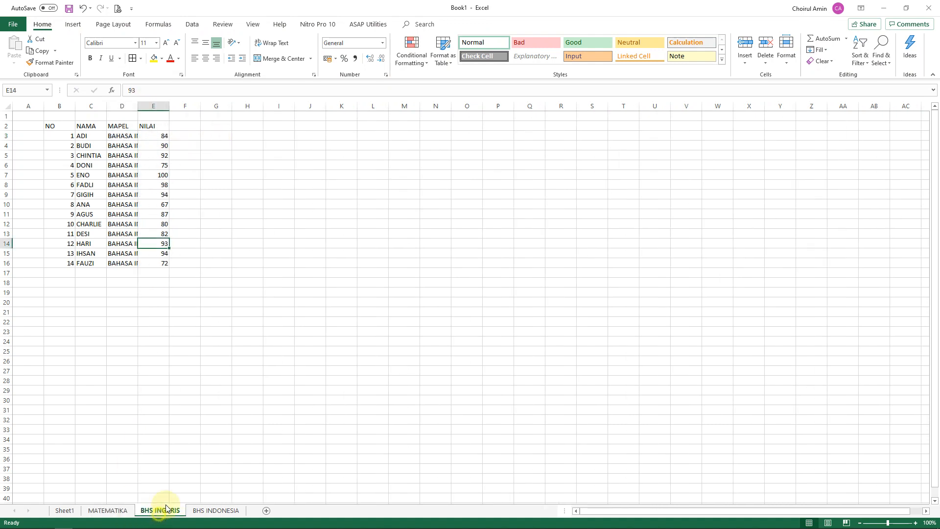
pyautogui.doubleClick(137, 106)
pyautogui.click(226, 510)
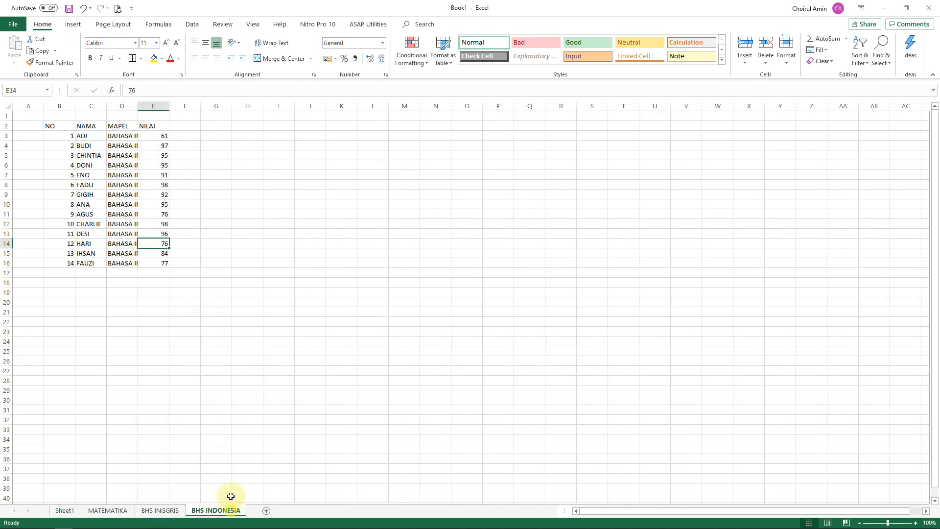
pyautogui.doubleClick(136, 105)
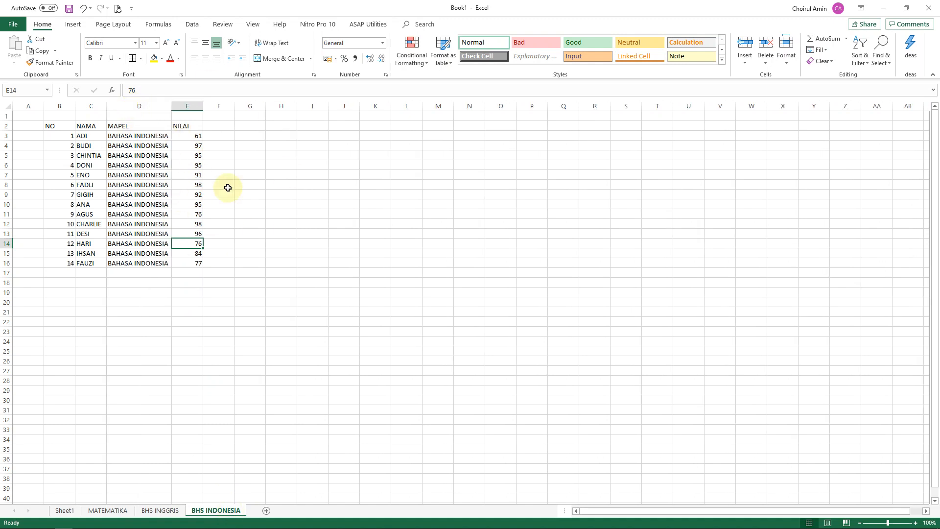
# - Review the numbered student table on Sheet1 and the lesson topics with their listed functions in rows 2 to 5
pyautogui.click(162, 510)
pyautogui.click(104, 510)
pyautogui.click(64, 510)
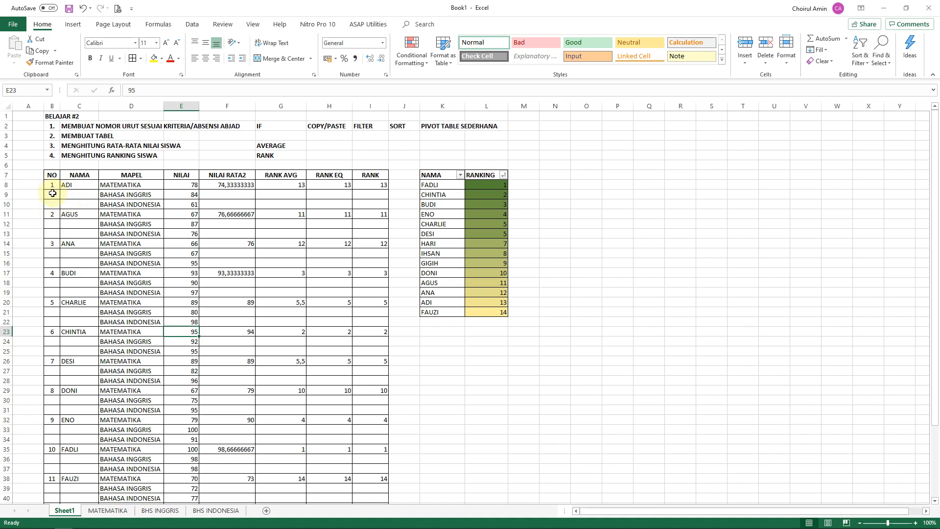
pyautogui.click(52, 213)
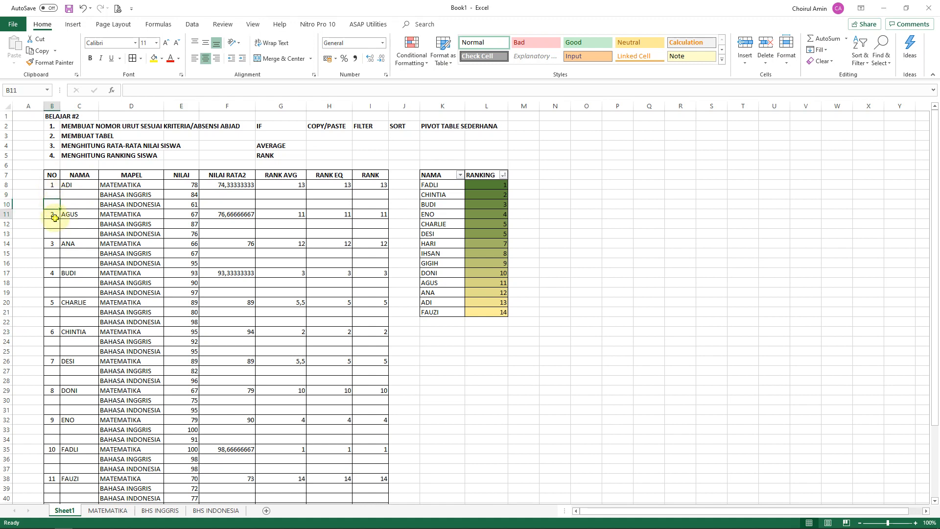
pyautogui.scroll(-4, 75, 231)
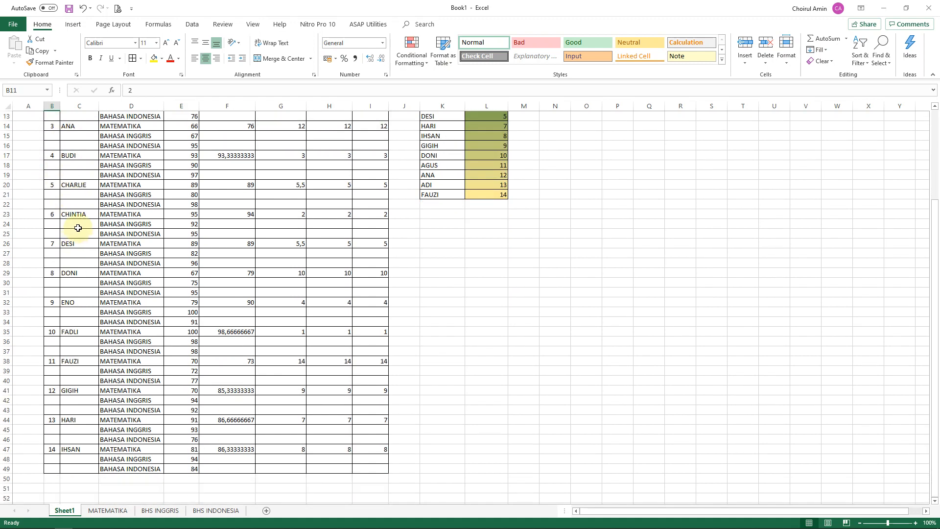
pyautogui.scroll(4, 78, 228)
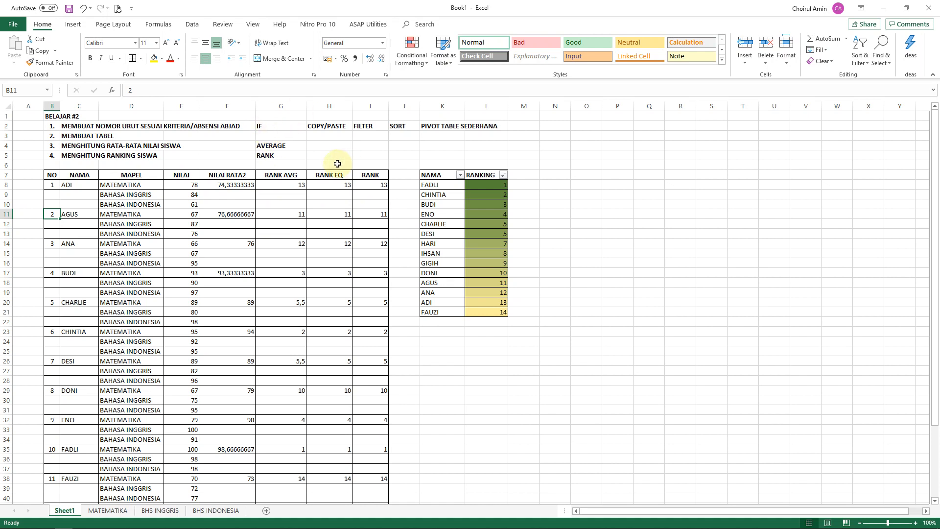
pyautogui.click(277, 129)
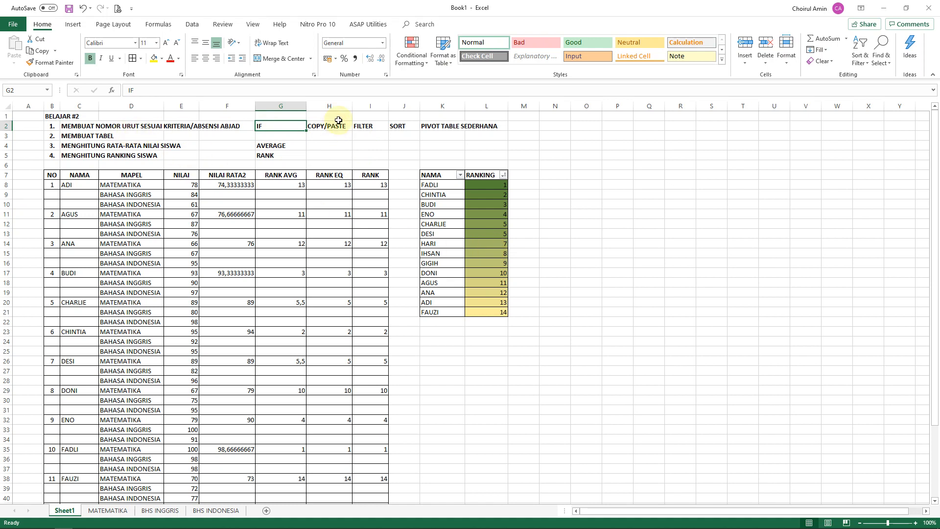
pyautogui.click(363, 128)
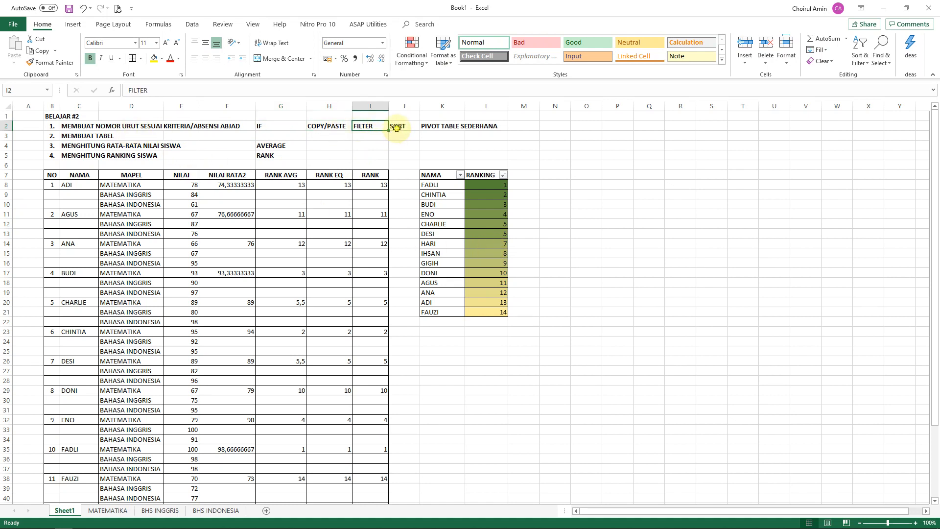
pyautogui.click(401, 129)
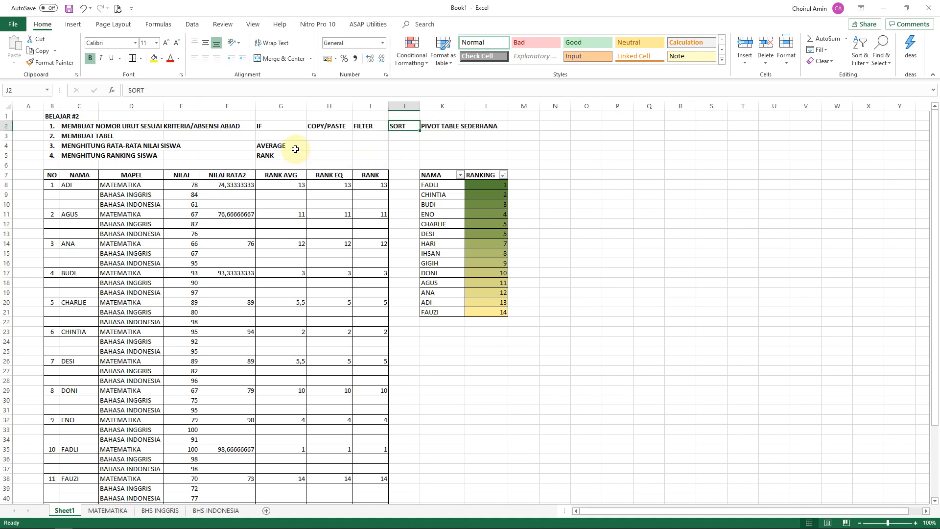
pyautogui.click(436, 125)
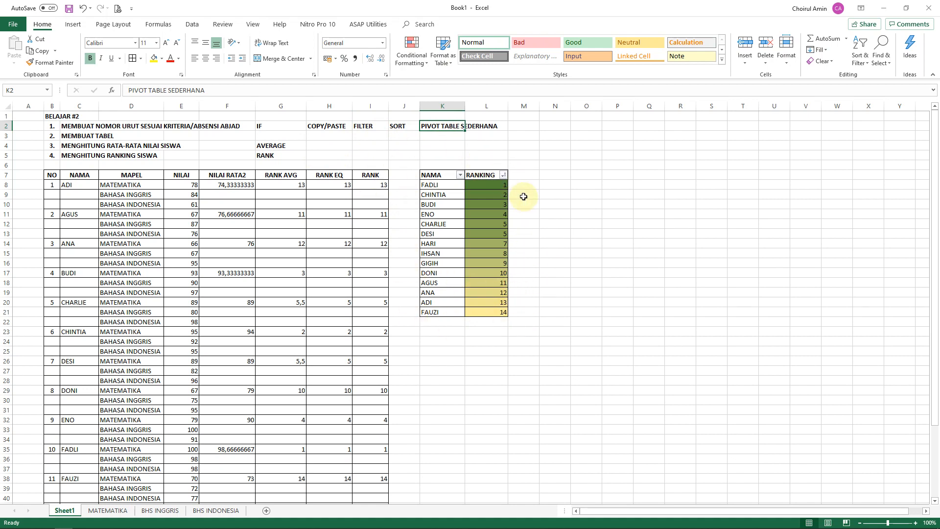
pyautogui.click(278, 146)
pyautogui.click(83, 155)
pyautogui.click(283, 155)
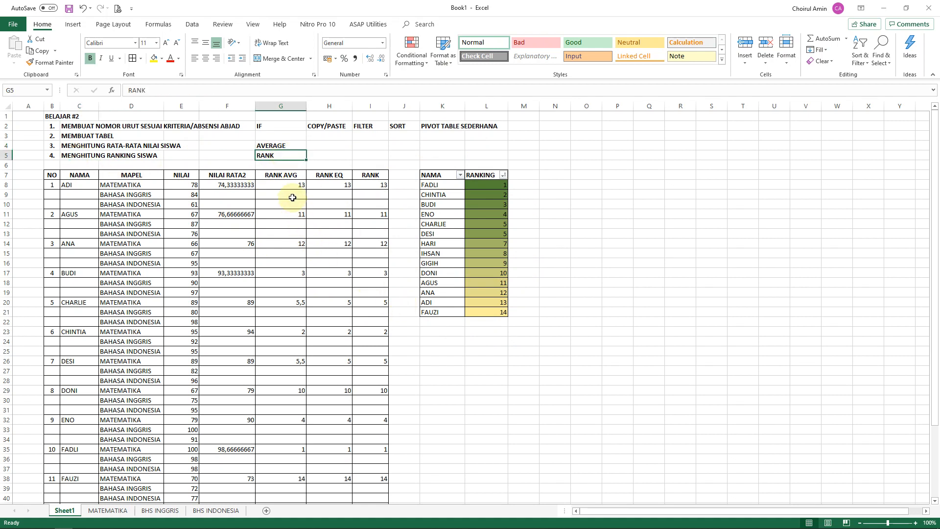
# - Compare the RANK AVG, RANK EQ and RANK results for the tied averages in rows 20 and 26, and examine the ranking table K7:L21
pyautogui.moveTo(282, 176); pyautogui.dragTo(371, 175)
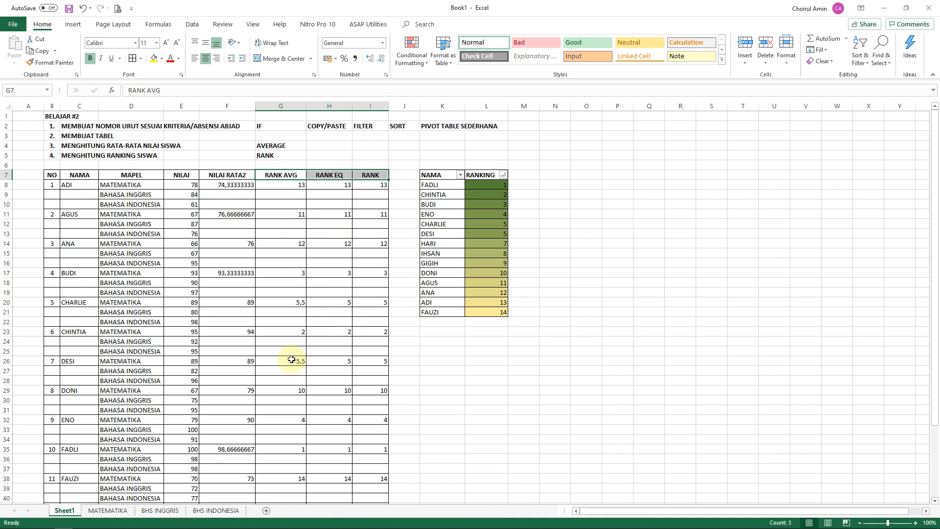
pyautogui.click(237, 302)
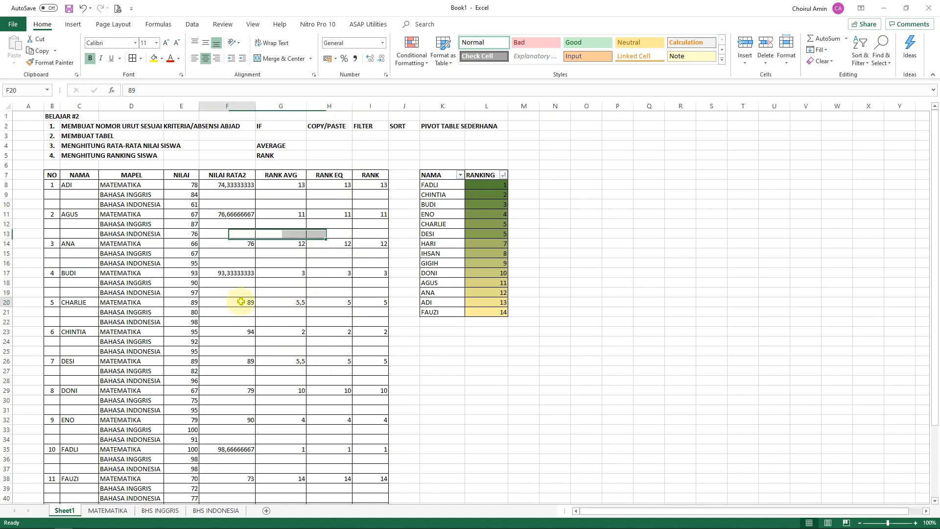
pyautogui.keyDown('ctrl'); pyautogui.click(248, 356); pyautogui.keyUp('ctrl')
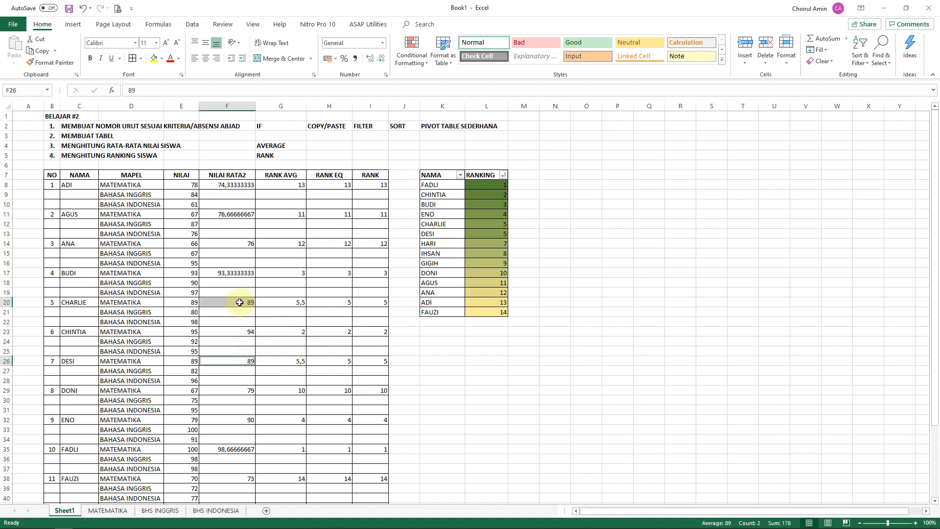
pyautogui.moveTo(239, 302); pyautogui.dragTo(369, 302)
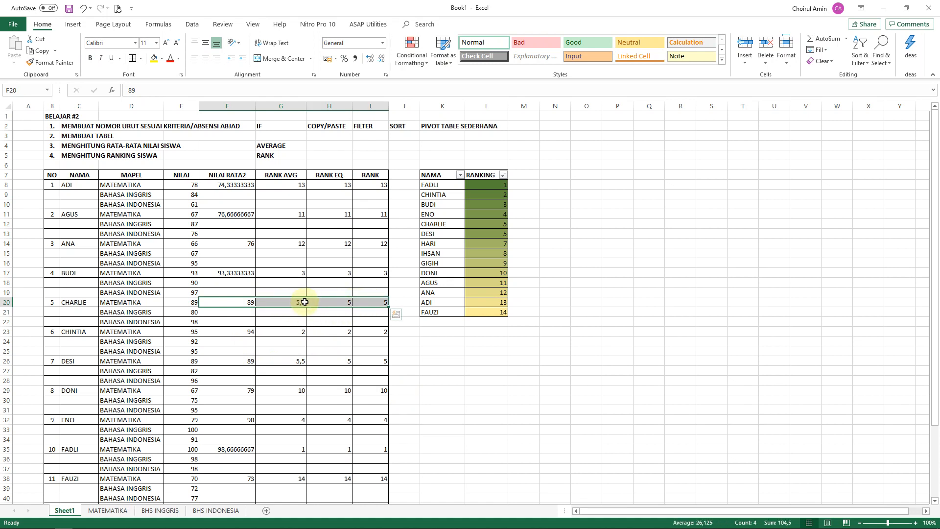
pyautogui.moveTo(230, 361); pyautogui.dragTo(365, 361)
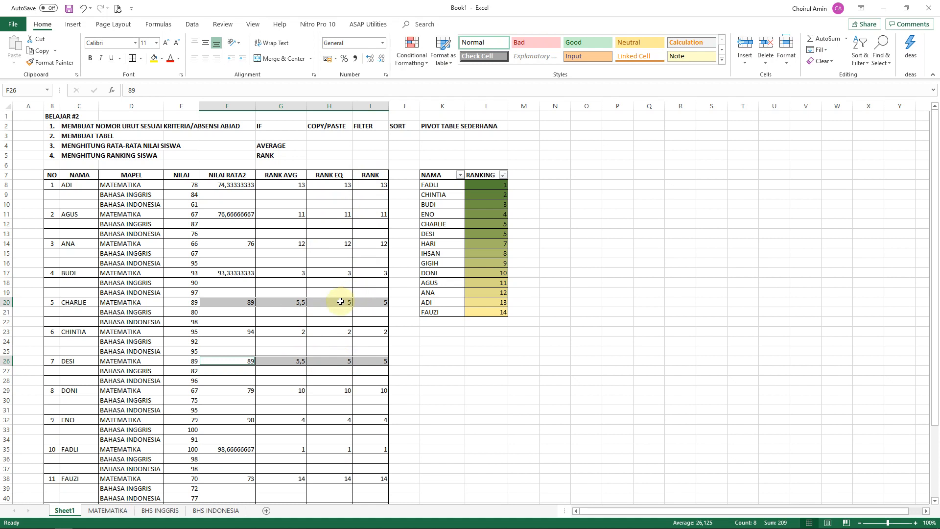
pyautogui.click(365, 302)
pyautogui.moveTo(363, 360); pyautogui.dragTo(329, 361)
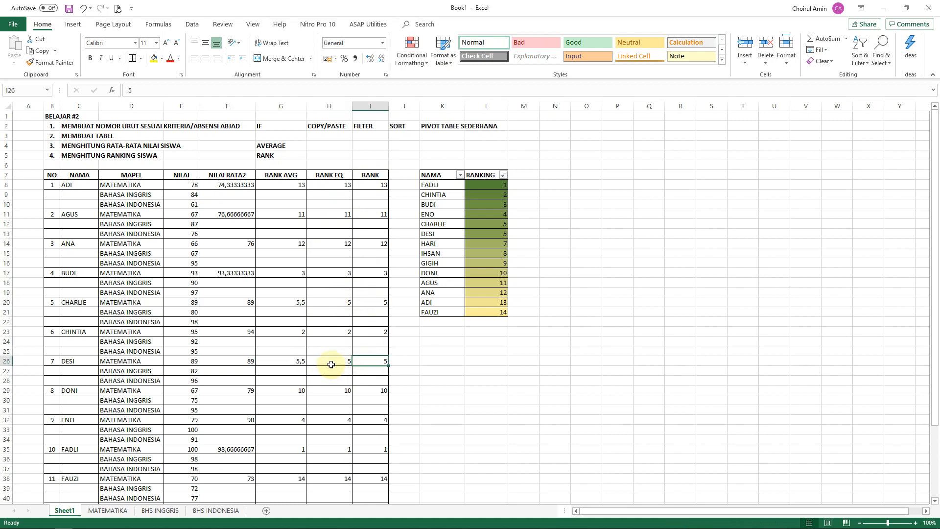
pyautogui.keyDown('ctrl'); pyautogui.click(338, 298); pyautogui.keyUp('ctrl')
pyautogui.keyDown('ctrl'); pyautogui.click(366, 301); pyautogui.keyUp('ctrl')
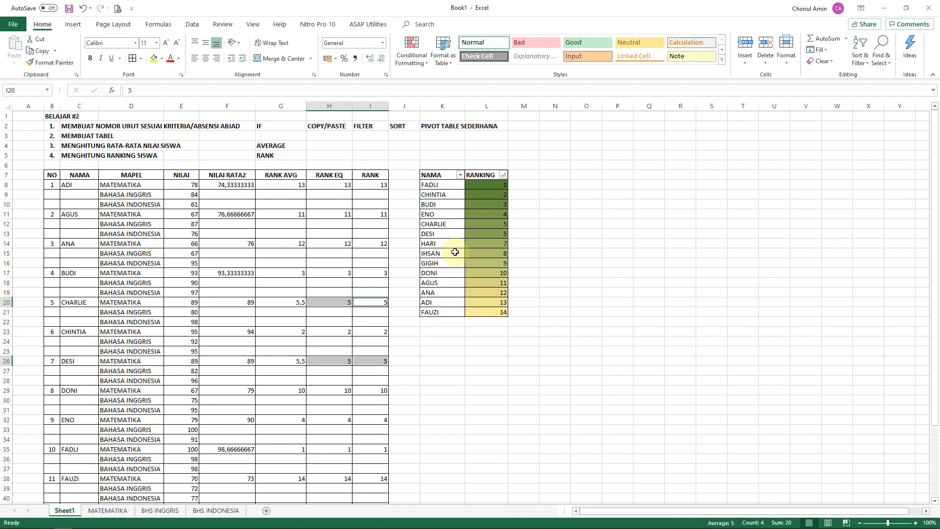
pyautogui.moveTo(428, 175); pyautogui.dragTo(499, 311)
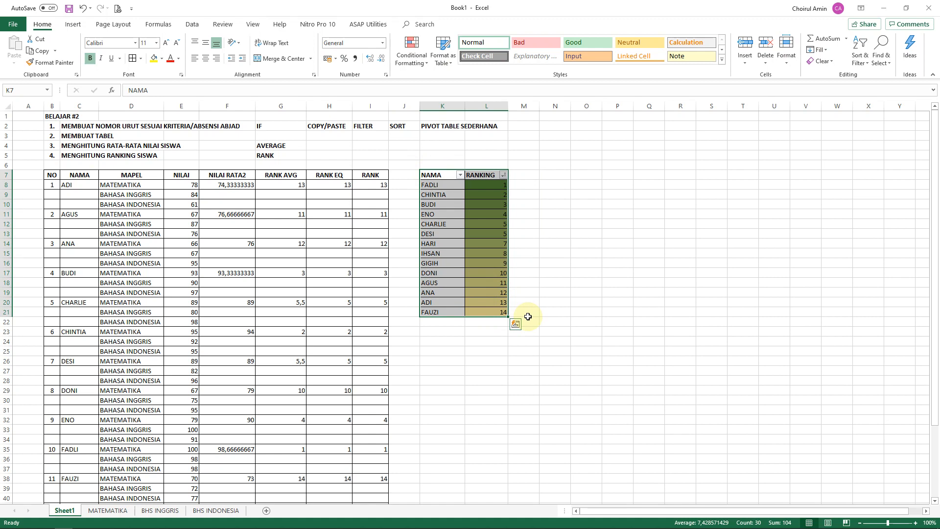
# - Add a new worksheet after Sheet1 and look through the subject score sheets
pyautogui.click(268, 511)
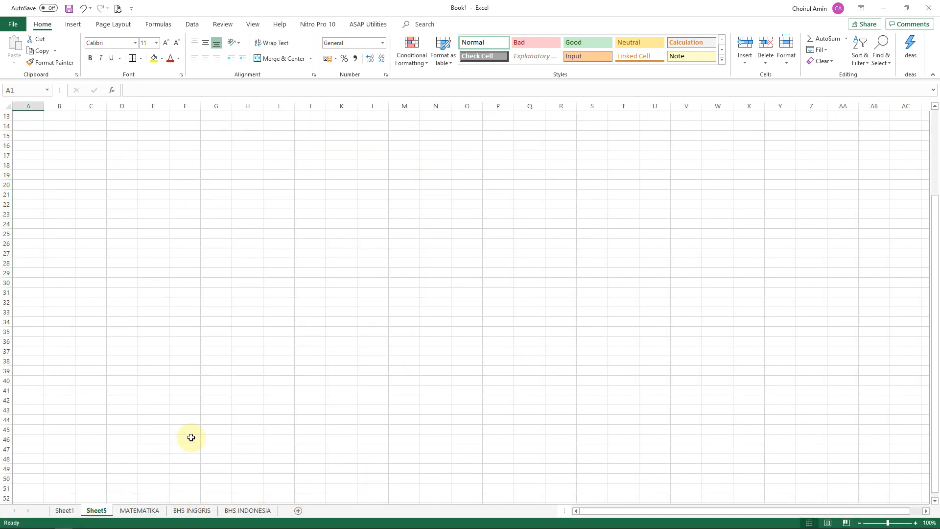
pyautogui.click(128, 510)
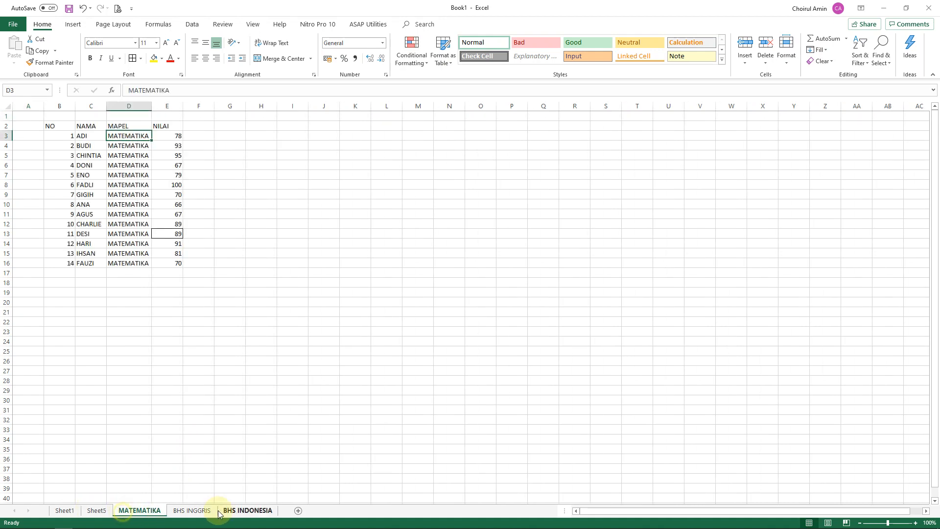
pyautogui.click(198, 511)
pyautogui.click(231, 511)
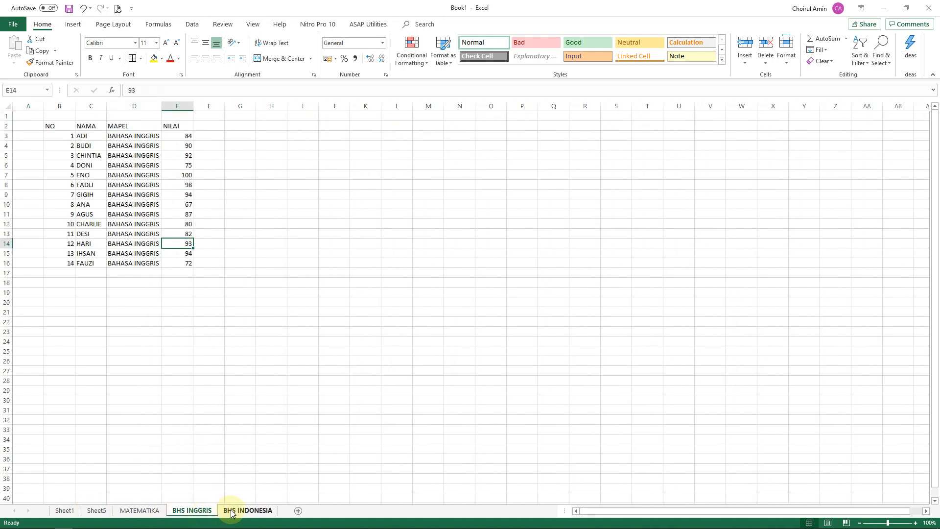
# - Copy the score table B2:E16 from the MATEMATIKA sheet to cell D3 of Sheet5
pyautogui.click(139, 511)
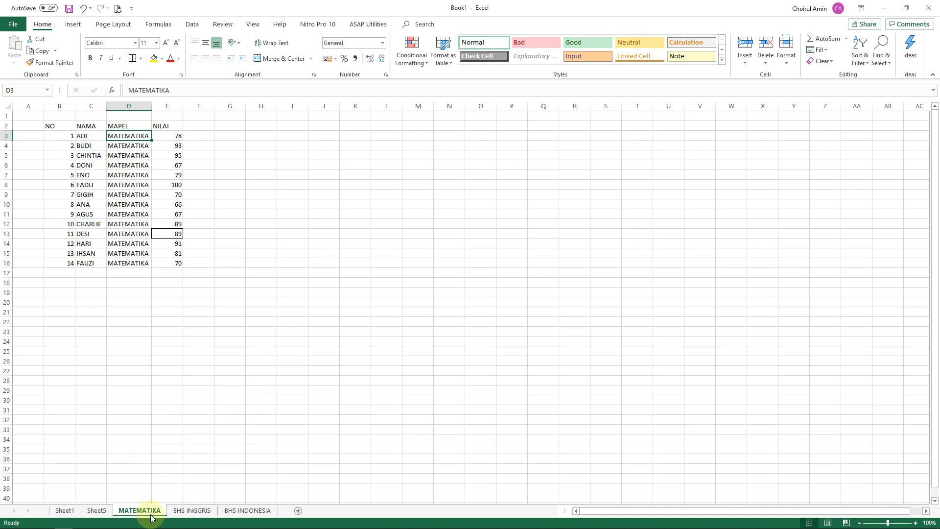
pyautogui.moveTo(55, 126); pyautogui.dragTo(179, 263)
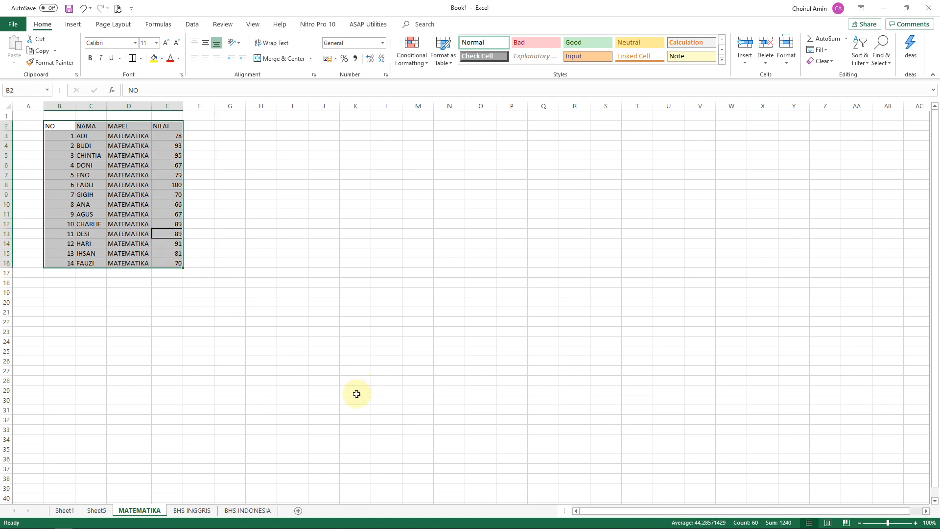
pyautogui.hotkey('ctrl', 'c')
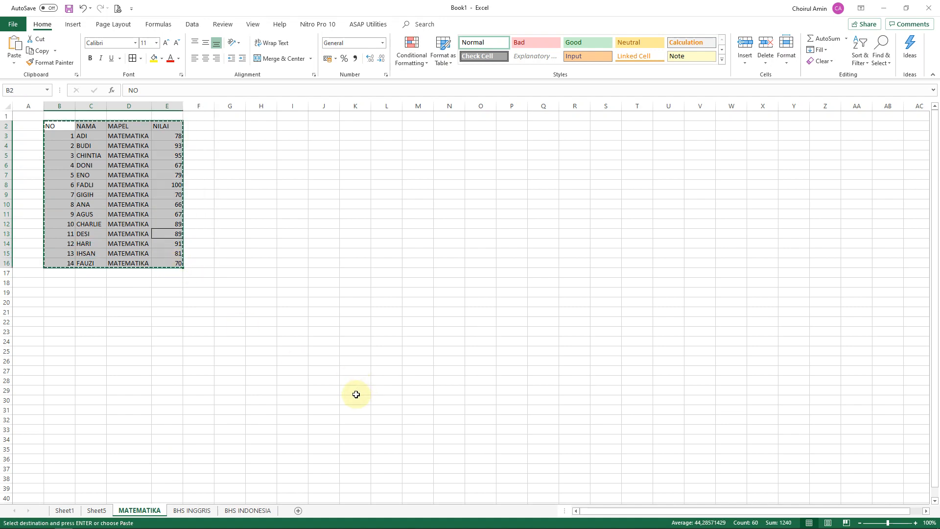
pyautogui.click(97, 510)
pyautogui.click(123, 138)
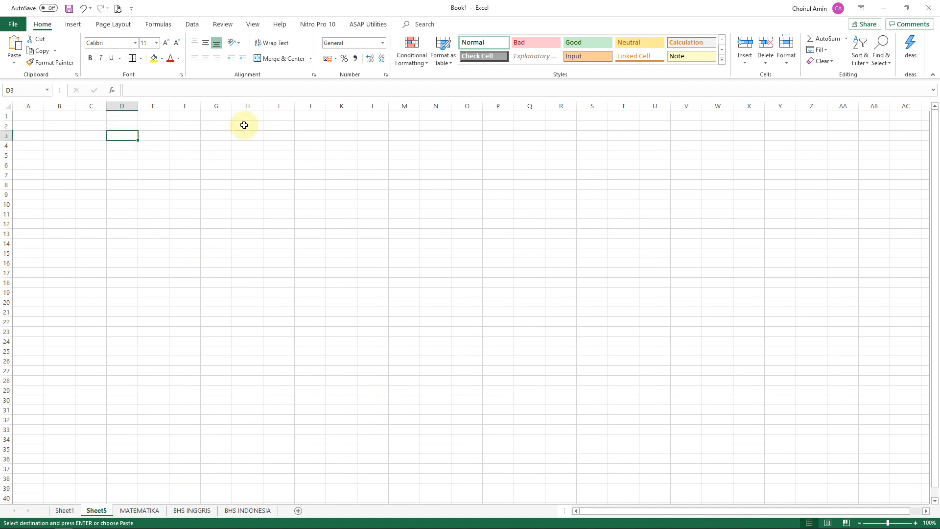
pyautogui.hotkey('ctrl', 'v')
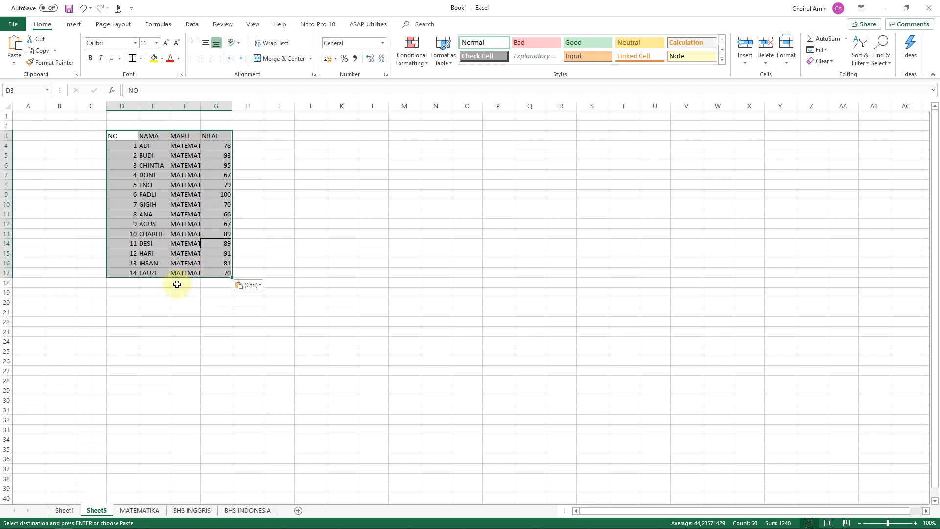
# - Copy the score rows B3:E16 from the BHS INGGRIS sheet to cell D18 of Sheet5, below the MATEMATIKA scores
pyautogui.click(189, 511)
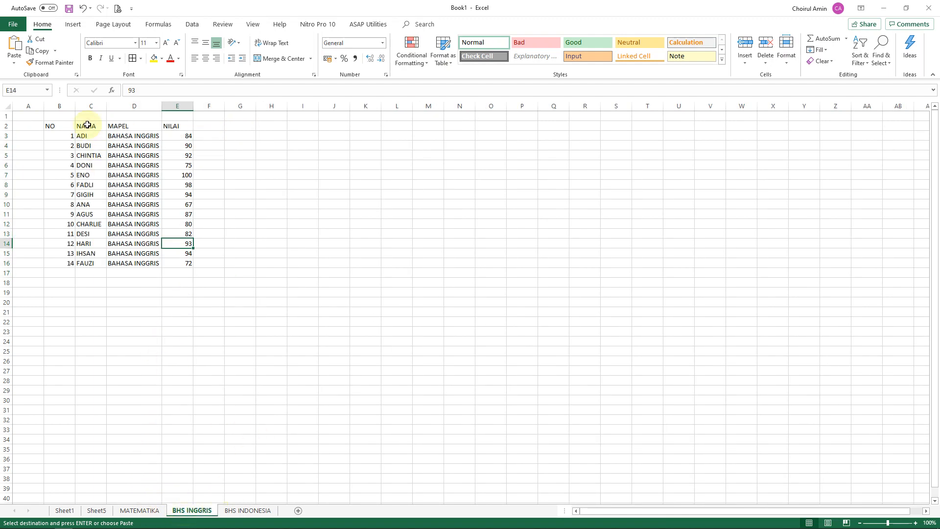
pyautogui.moveTo(61, 135); pyautogui.dragTo(180, 263)
pyautogui.rightClick(166, 209)
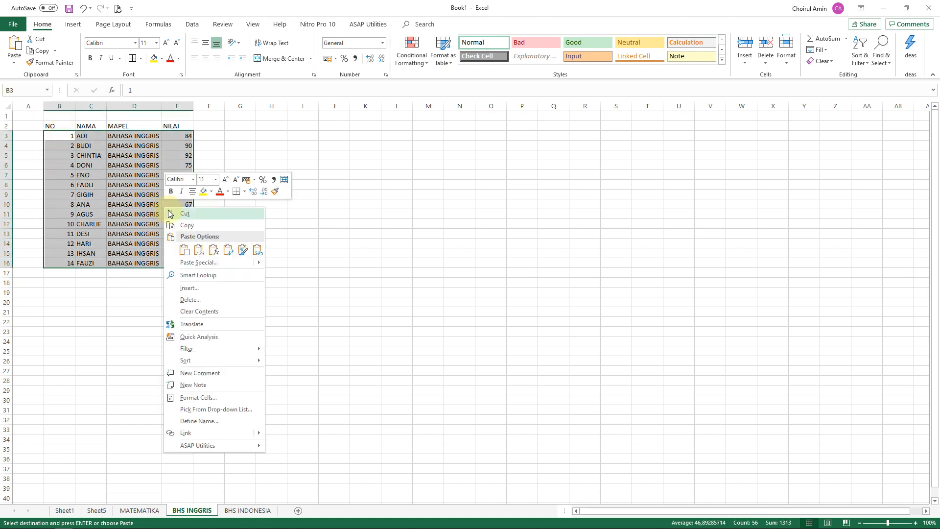
pyautogui.click(186, 226)
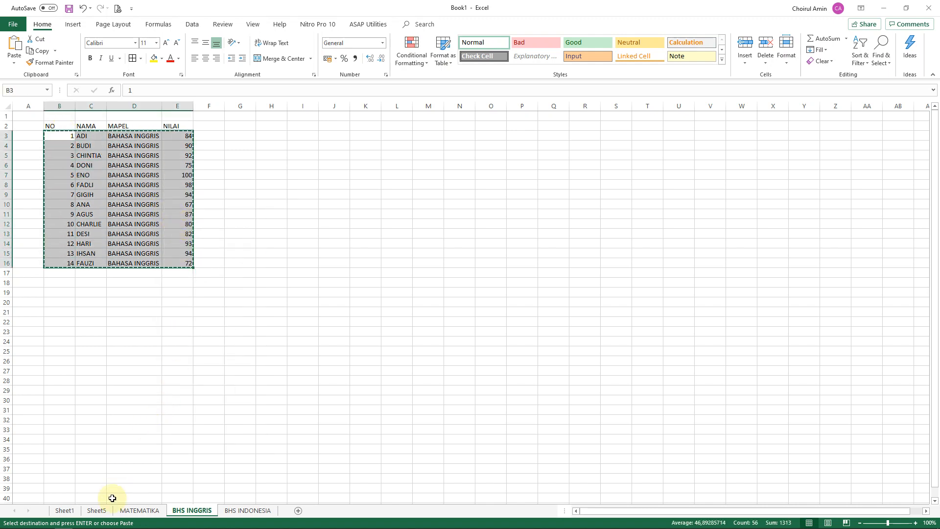
pyautogui.click(97, 510)
pyautogui.click(126, 283)
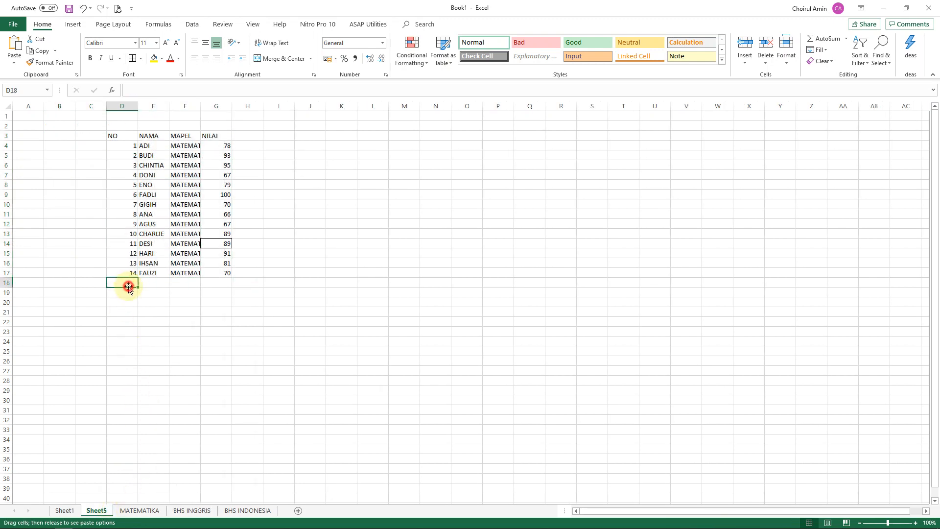
pyautogui.rightClick(130, 284)
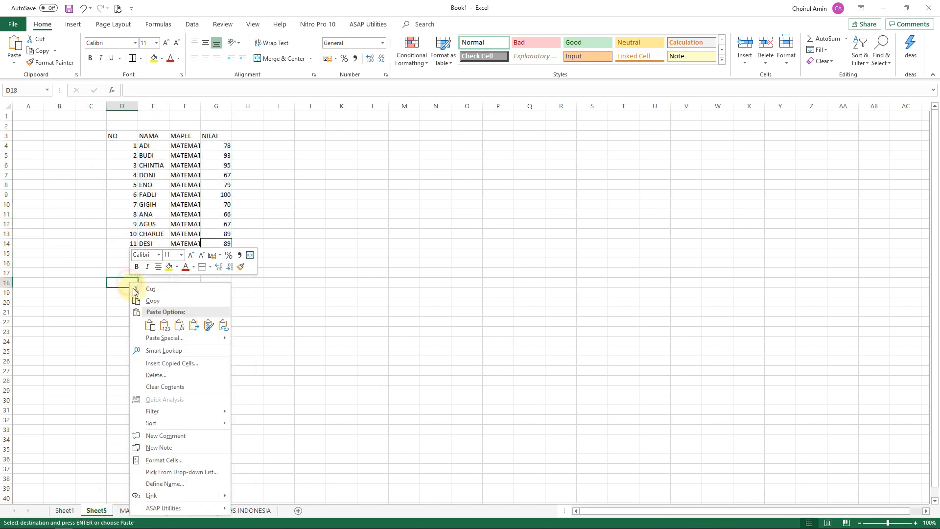
pyautogui.click(150, 326)
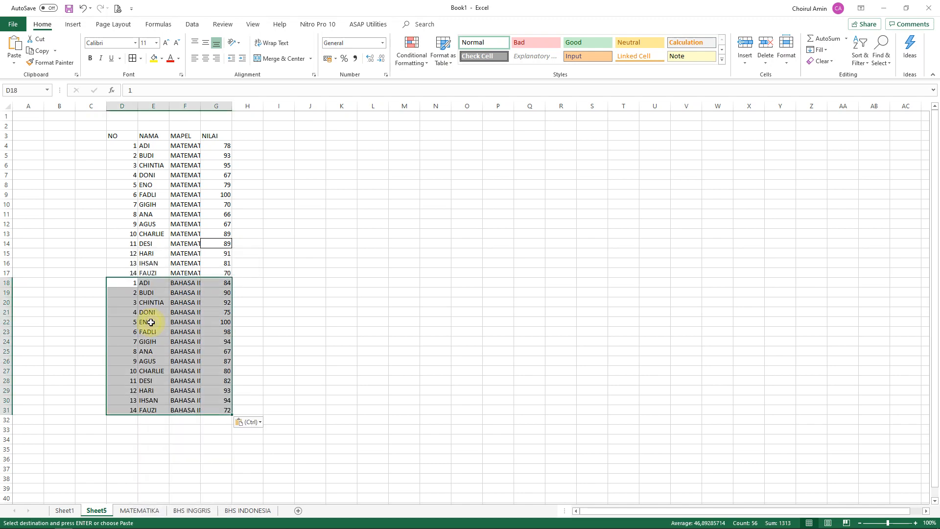
pyautogui.click(151, 322)
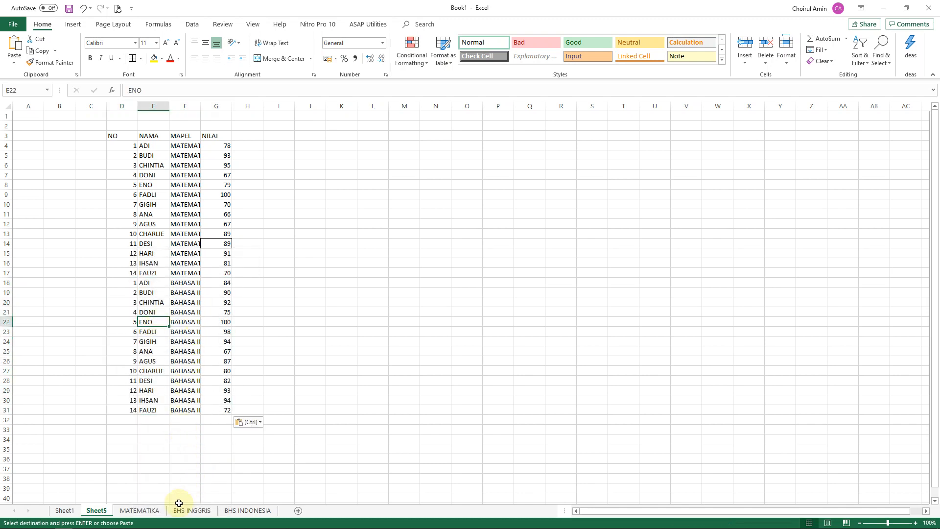
# - Copy the score rows B3:E16 from the BHS INDONESIA sheet to cell D32 of Sheet5, below the BAHASA INGGRIS scores
pyautogui.click(229, 516)
pyautogui.moveTo(67, 136); pyautogui.dragTo(193, 260)
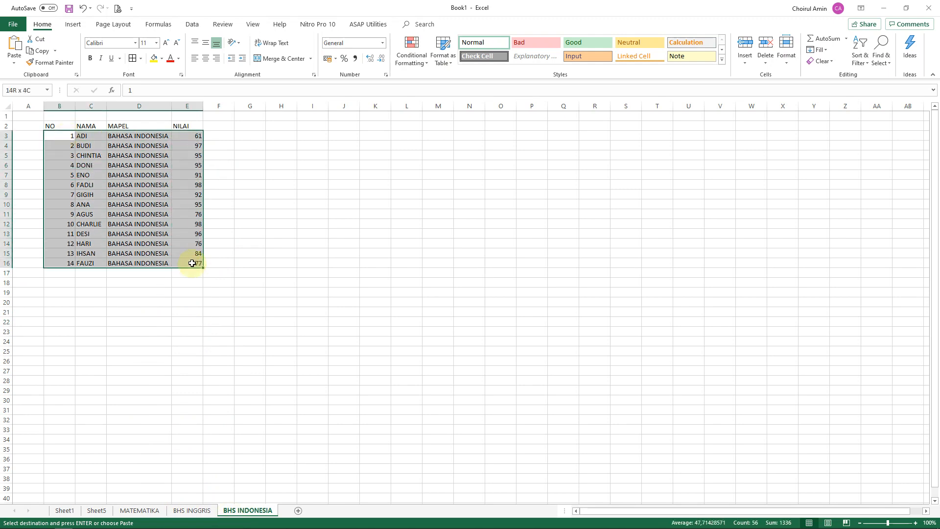
pyautogui.rightClick(175, 235)
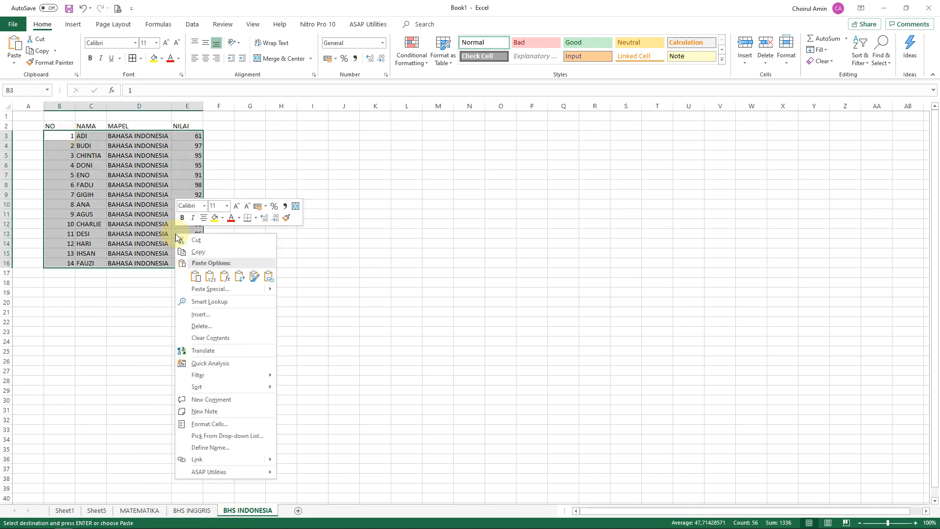
pyautogui.click(198, 252)
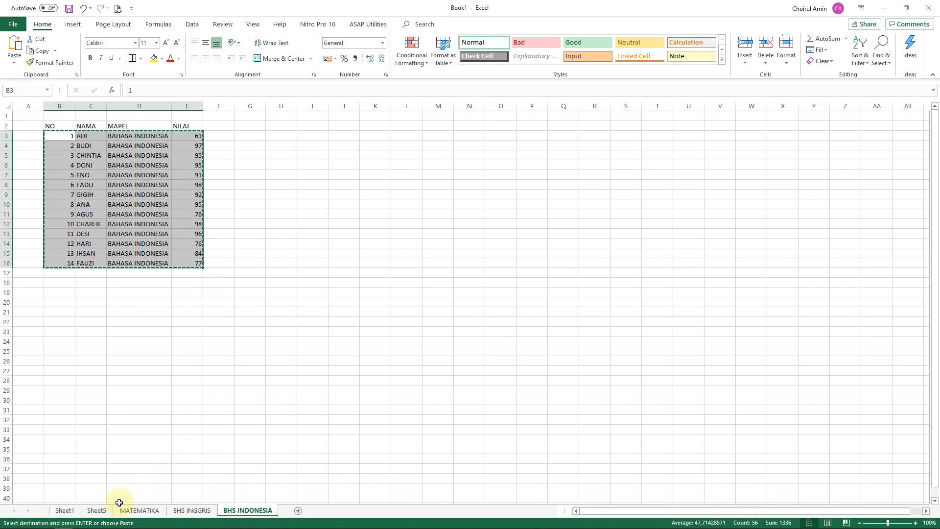
pyautogui.click(97, 511)
pyautogui.click(134, 419)
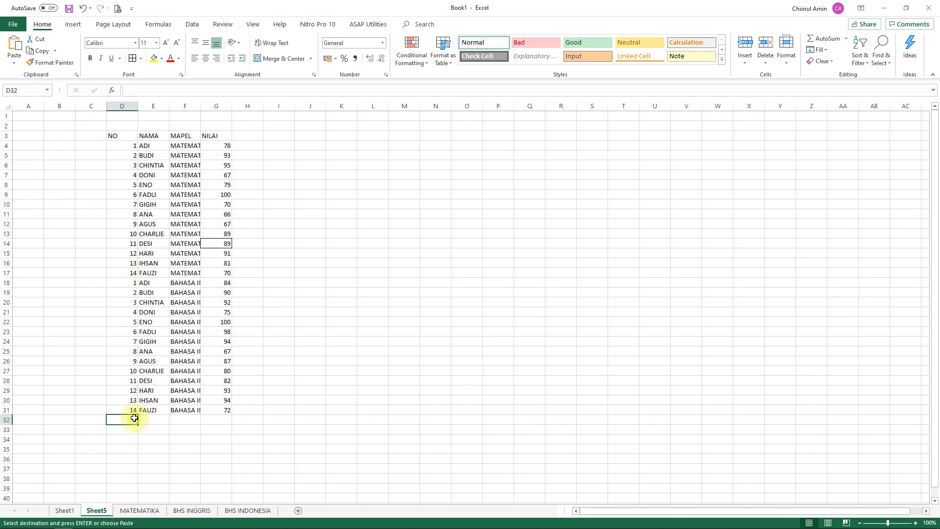
pyautogui.rightClick(135, 419)
pyautogui.click(162, 229)
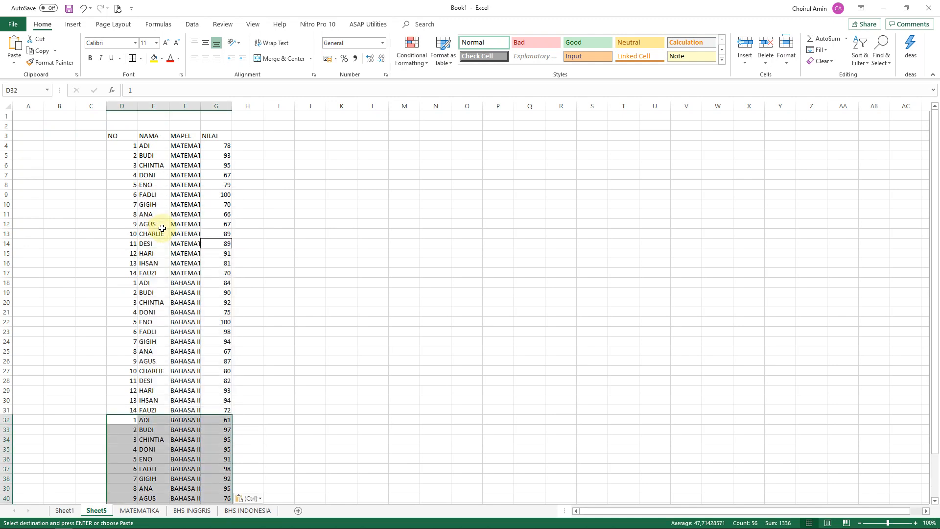
# - Paste the copied BHS INDONESIA scores as links starting at cell K7 of Sheet5
pyautogui.rightClick(336, 173)
pyautogui.click(358, 216)
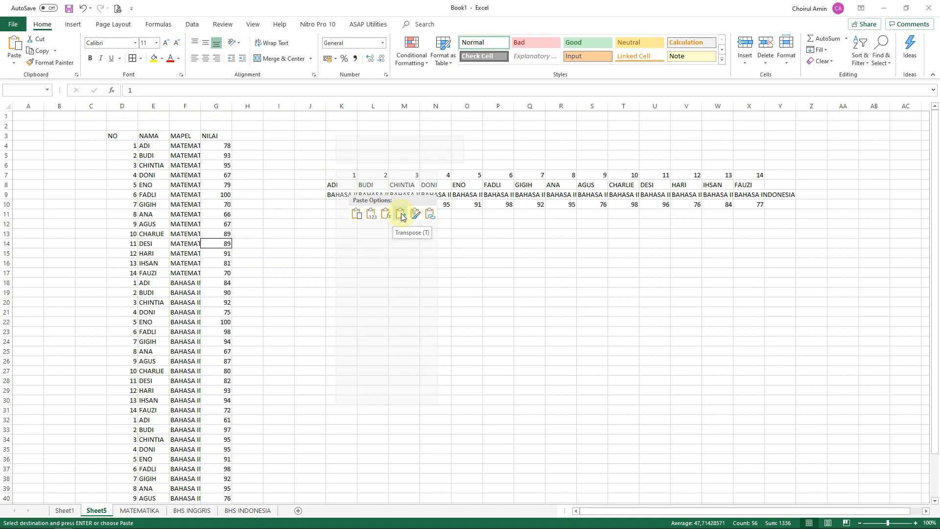
pyautogui.click(429, 214)
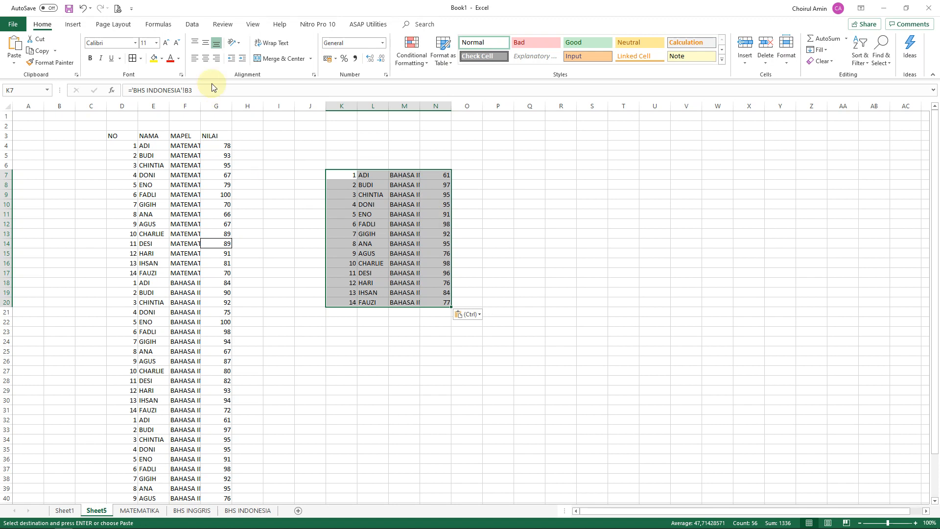
pyautogui.moveTo(129, 90); pyautogui.dragTo(193, 90)
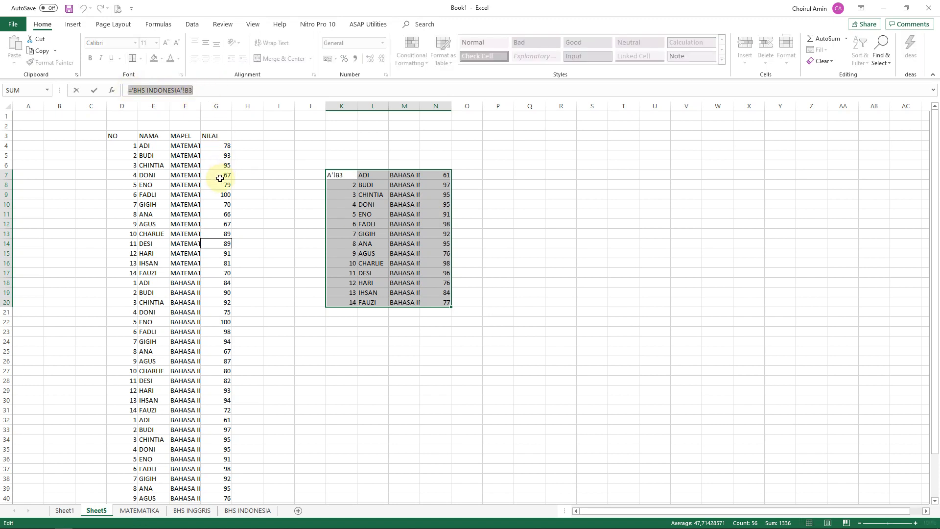
pyautogui.write('=')
pyautogui.click(335, 184)
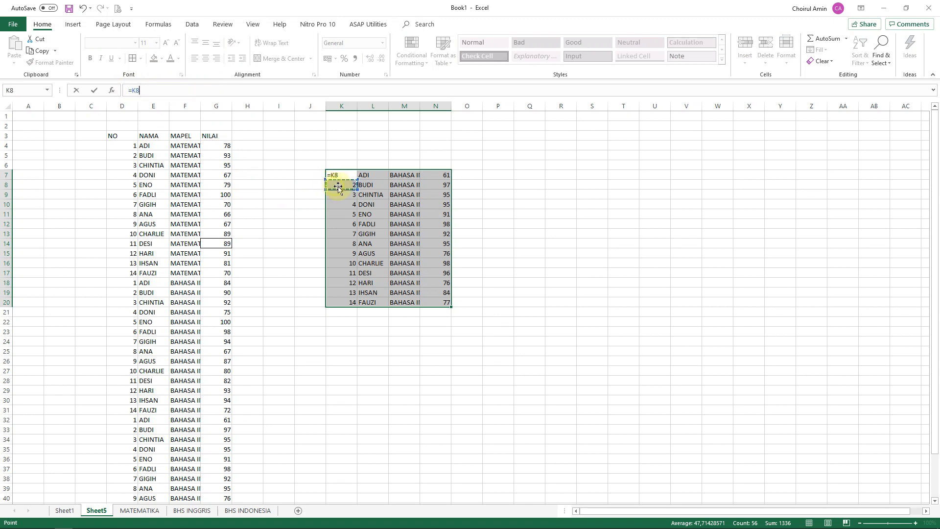
pyautogui.press('Escape')
# - Clear the linked scores from the range K7:N20
pyautogui.click(346, 184)
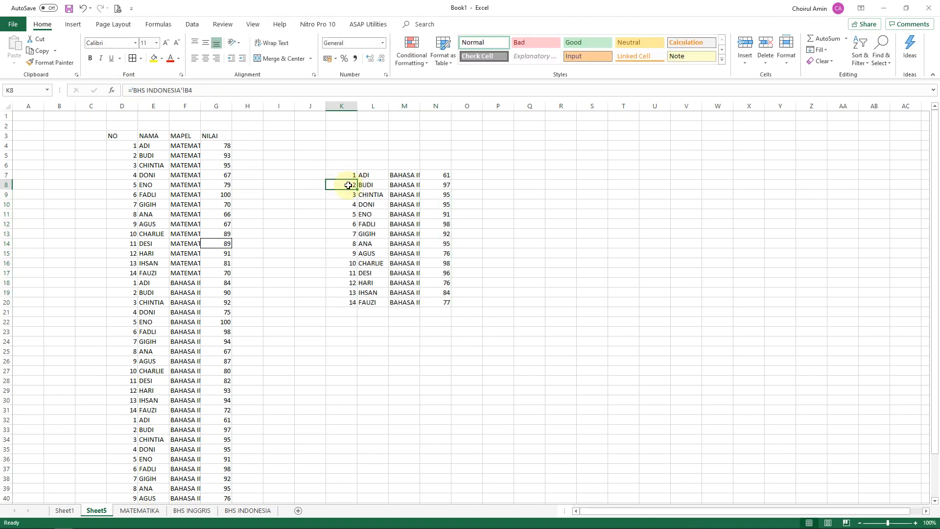
pyautogui.moveTo(346, 175); pyautogui.dragTo(427, 303)
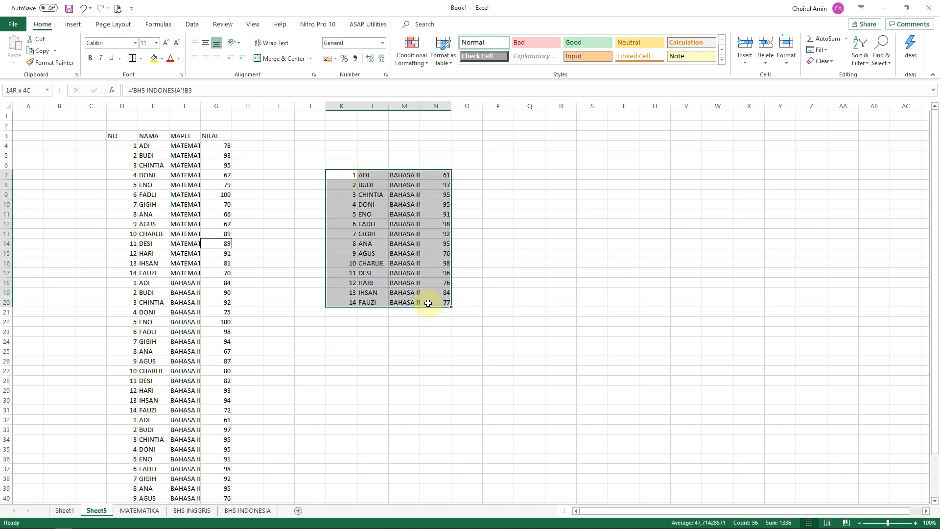
pyautogui.press('Delete')
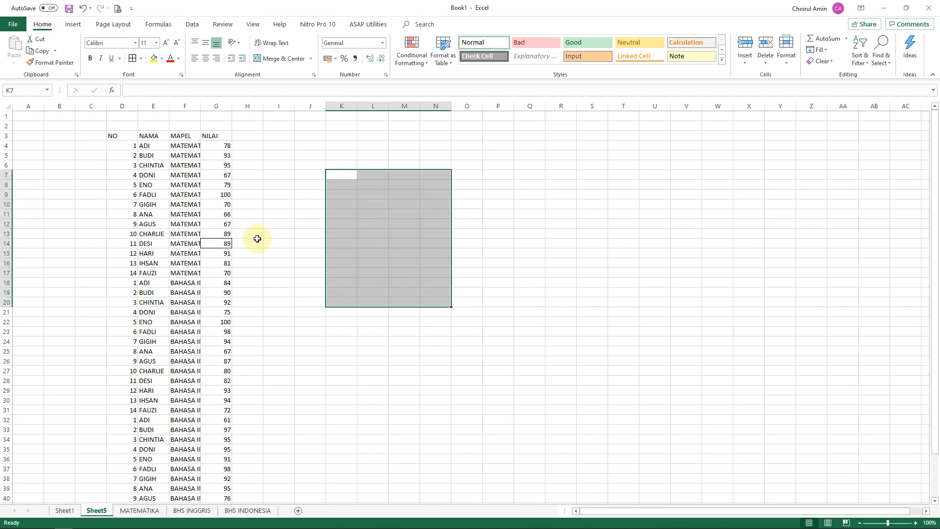
# - Autofit the column widths of the combined score table D3:G45
pyautogui.click(114, 136)
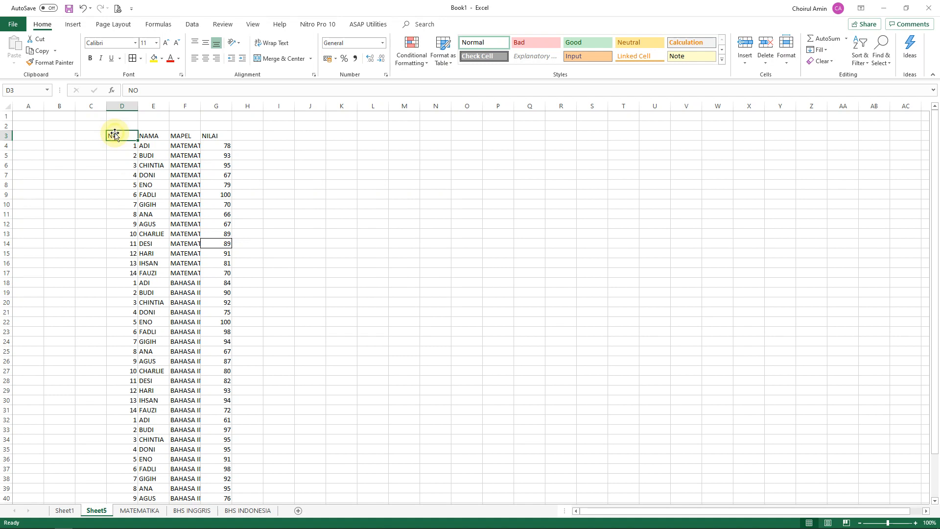
pyautogui.scroll(-6, 143, 191)
pyautogui.scroll(5, 149, 194)
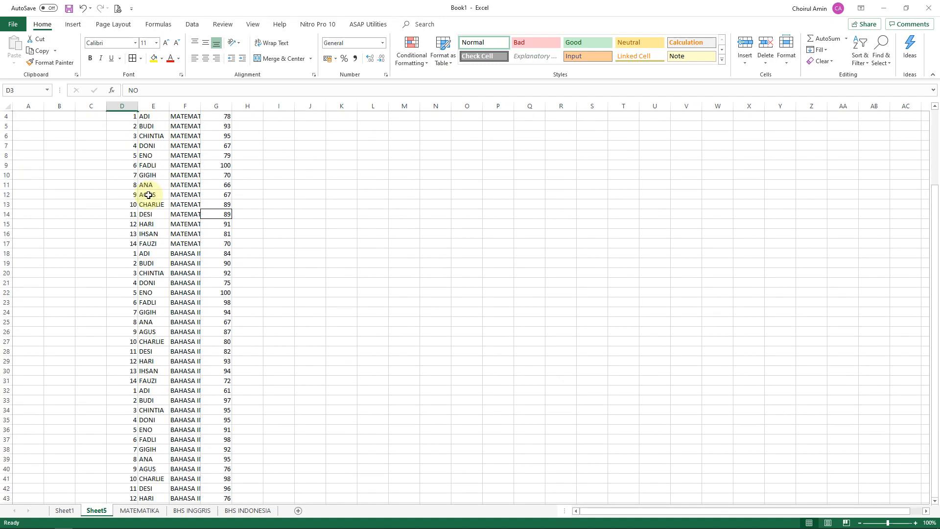
pyautogui.scroll(1, 148, 195)
pyautogui.moveTo(118, 135); pyautogui.dragTo(227, 480)
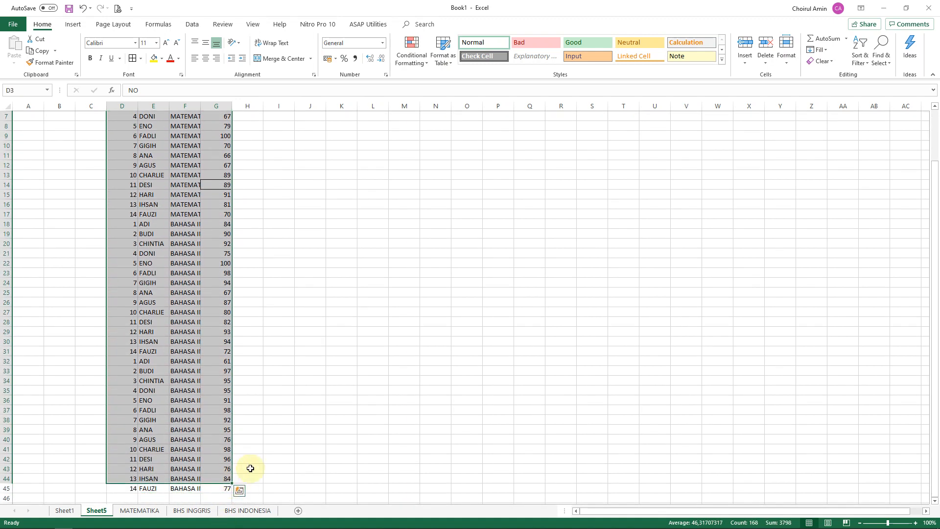
pyautogui.hotkey('shift', 'Down')
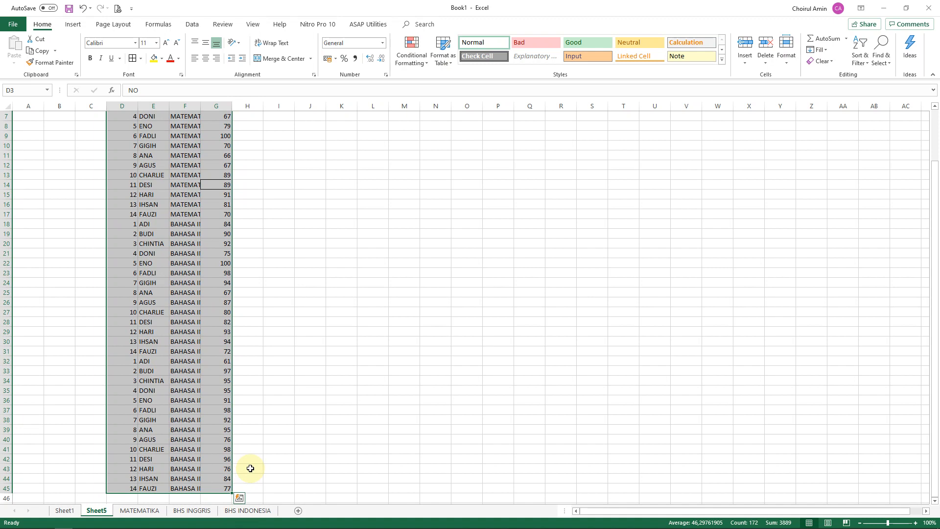
pyautogui.press('alt')
pyautogui.press('h')
pyautogui.press('o')
pyautogui.press('i')
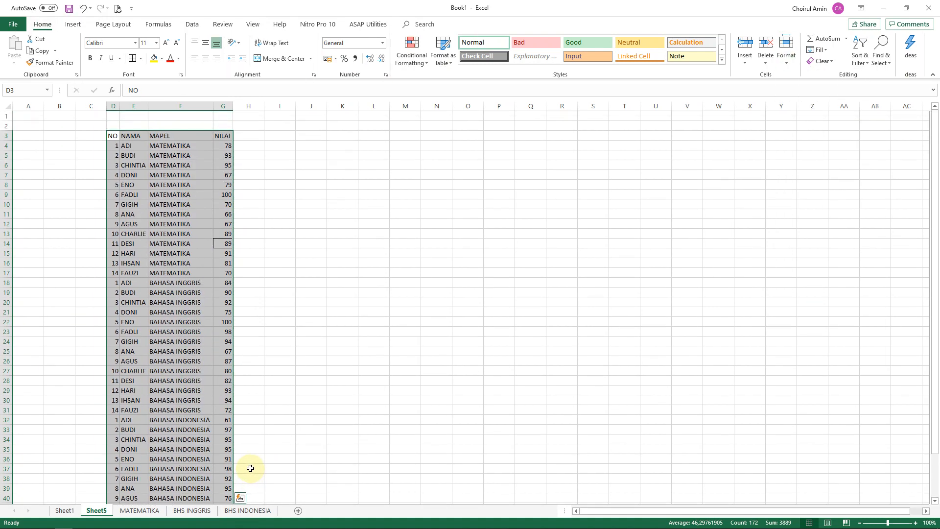
pyautogui.press('Up')
pyautogui.press('Down')
pyautogui.press('Down')
pyautogui.press('Right')
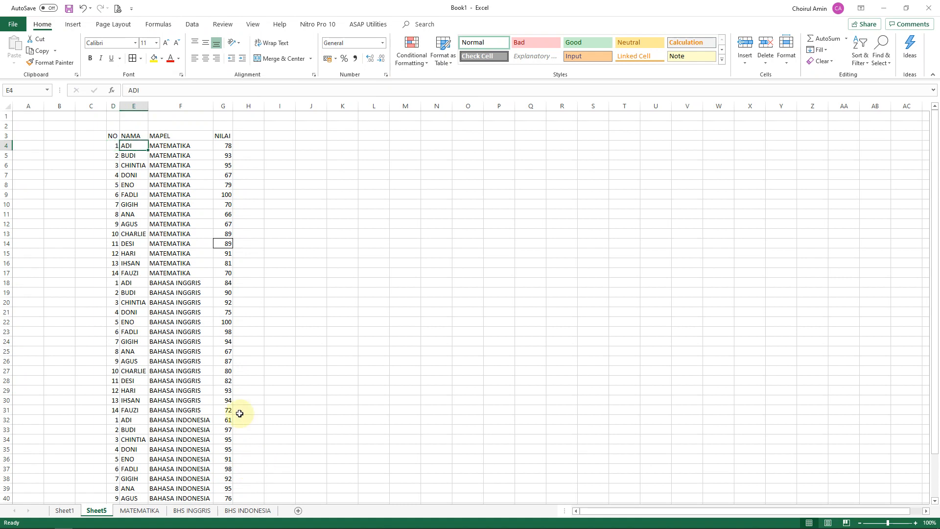
# - Select the combined score table from the NO header in D3 down to its last row, across columns D to G
pyautogui.click(112, 136)
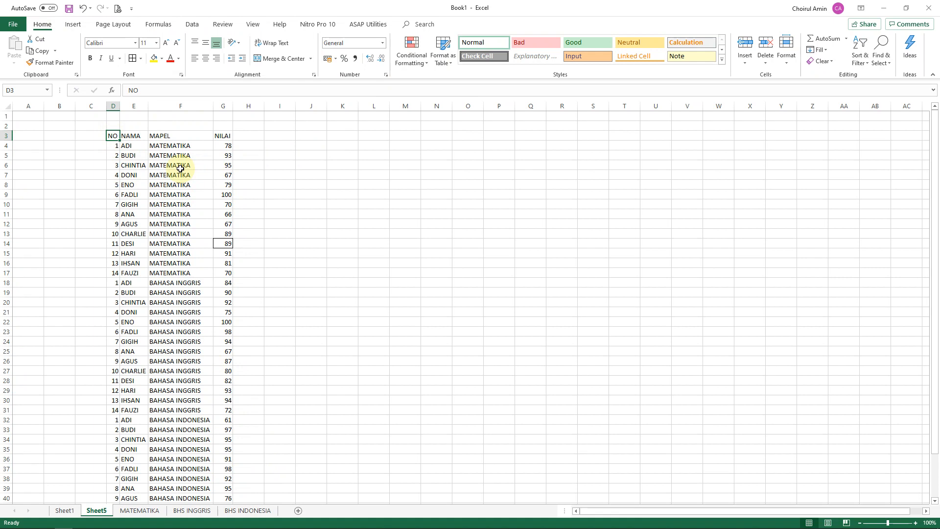
pyautogui.scroll(-7, 176, 167)
pyautogui.scroll(7, 161, 184)
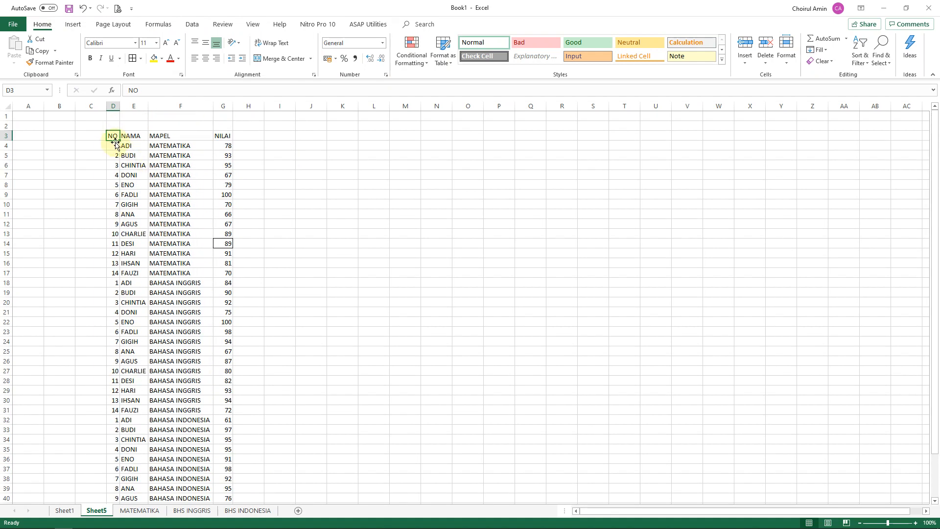
pyautogui.moveTo(112, 136); pyautogui.dragTo(220, 477)
pyautogui.scroll(3, 212, 441)
pyautogui.click(131, 223)
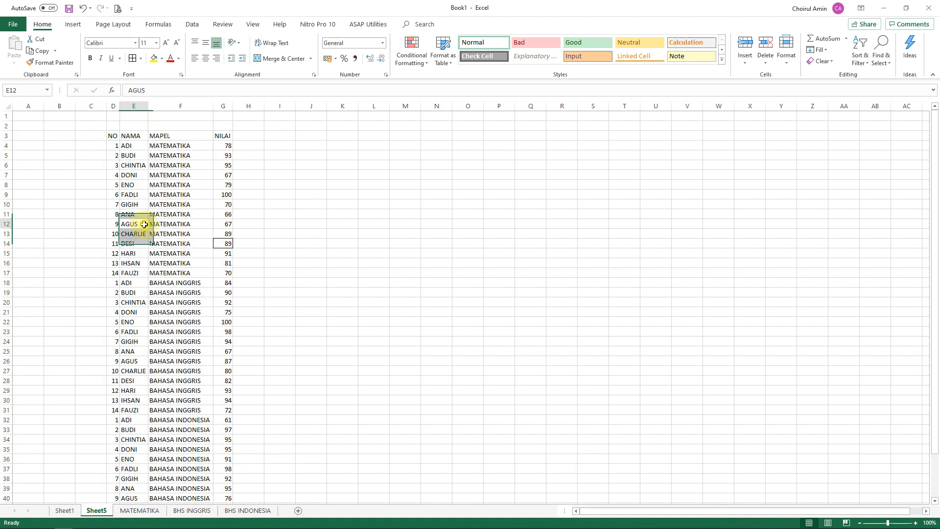
pyautogui.click(112, 135)
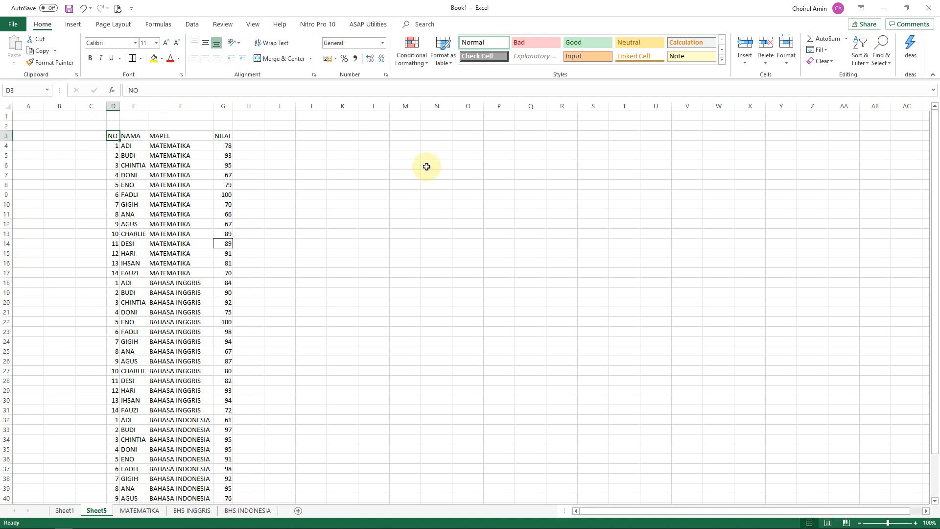
pyautogui.hotkey('ctrl', 'shift', 'Down')
pyautogui.hotkey('shift', 'Right')
pyautogui.hotkey('shift', 'Right')
pyautogui.hotkey('shift', 'Right')
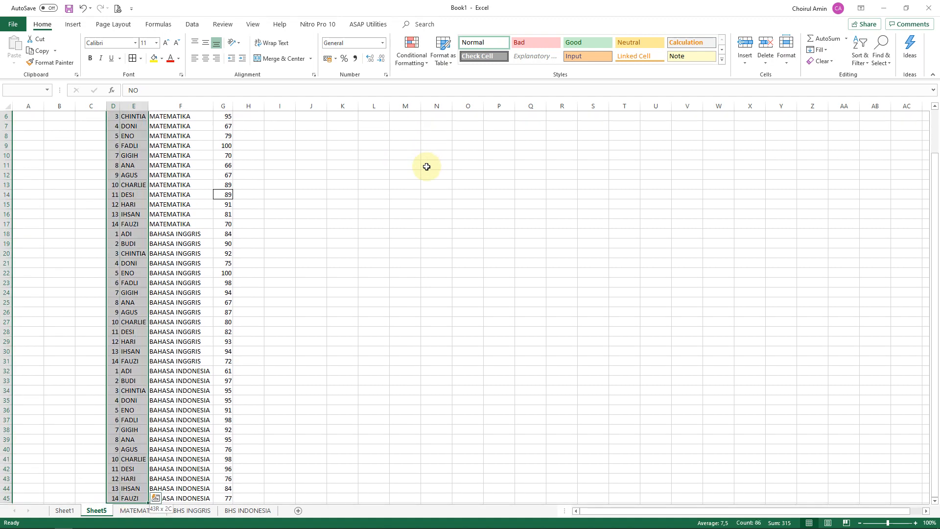
# - Clear the NO values in cells D5 and D8 of the combined table
pyautogui.press('Left')
pyautogui.press('Right')
pyautogui.press('Down')
pyautogui.press('Down')
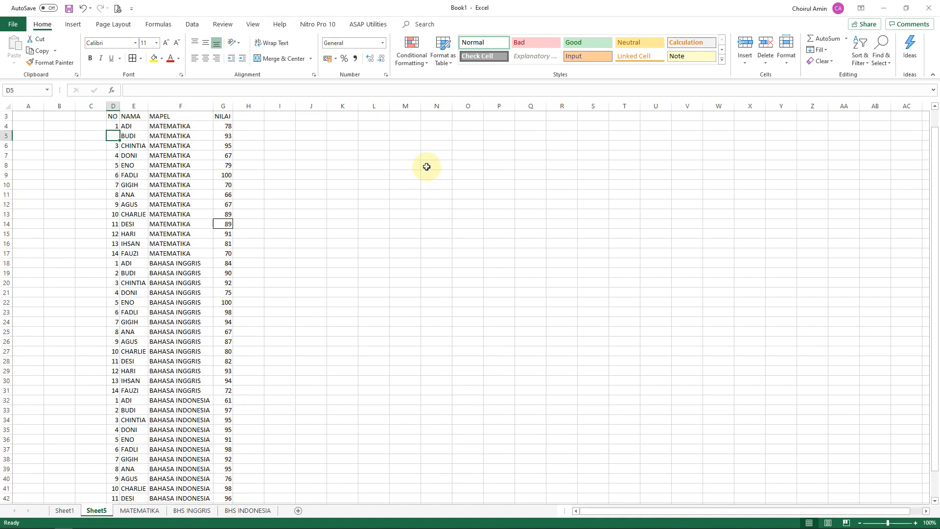
pyautogui.press('Down')
pyautogui.press('Down')
pyautogui.press('Down')
# - Select the NO column from D4 down to D45, including the blank cells
pyautogui.press('Up')
pyautogui.press('Up')
pyautogui.press('Up')
pyautogui.press('Up')
pyautogui.hotkey('shift', 'Down')
pyautogui.hotkey('shift', 'Down')
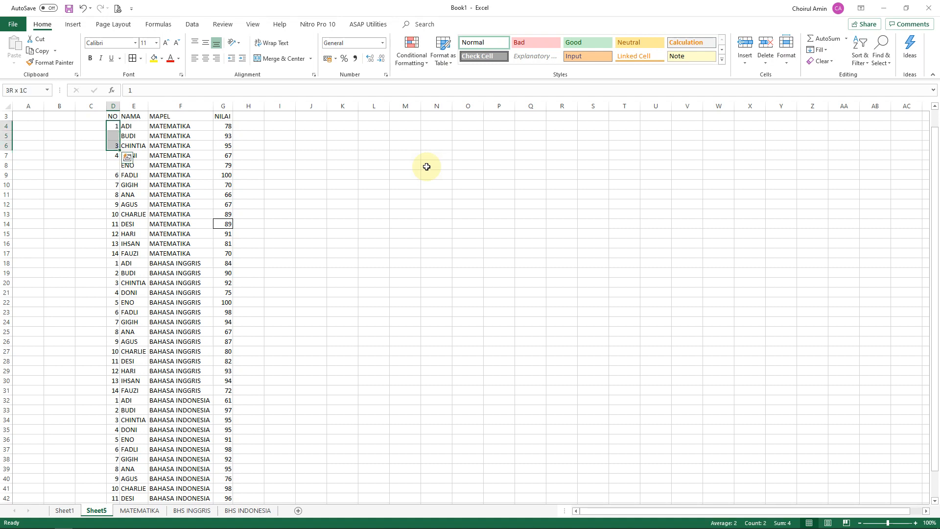
pyautogui.hotkey('shift', 'Up')
pyautogui.hotkey('shift', 'Up')
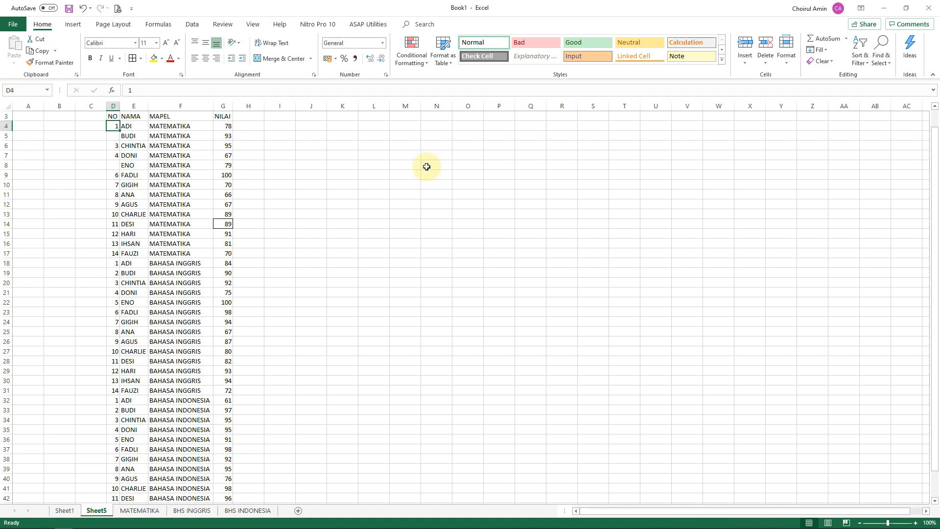
pyautogui.hotkey('ctrl', 'shift', 'Down')
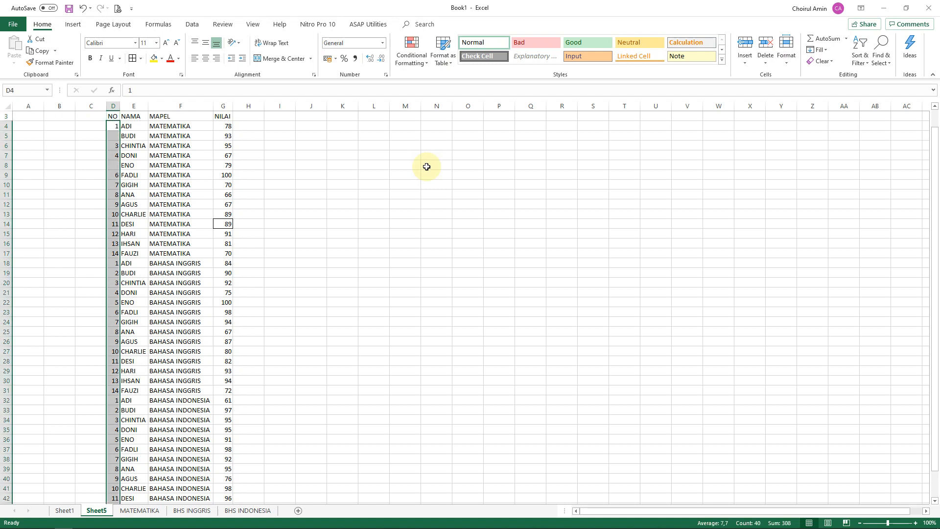
pyautogui.scroll(-4, 371, 235)
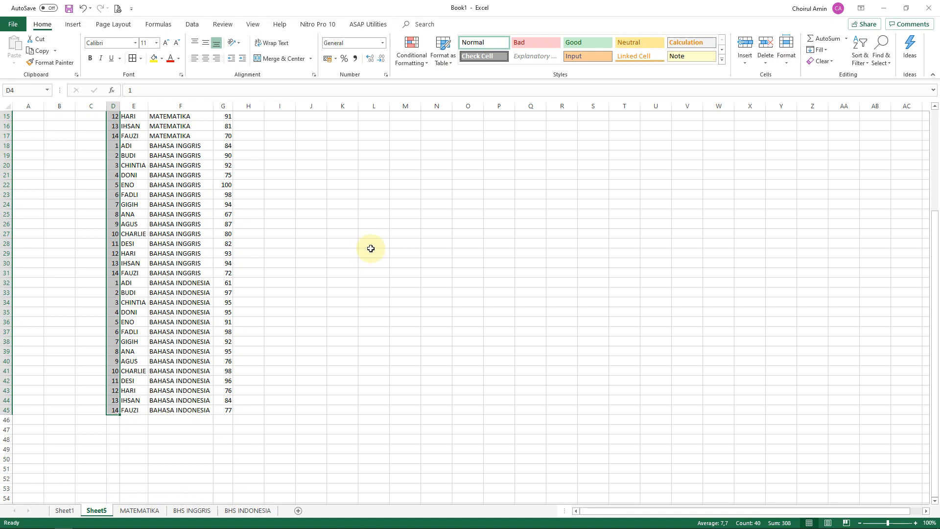
# - Clear all NO values in D4:D45 of the combined score table
pyautogui.scroll(5, 370, 248)
pyautogui.click(163, 198)
pyautogui.click(117, 147)
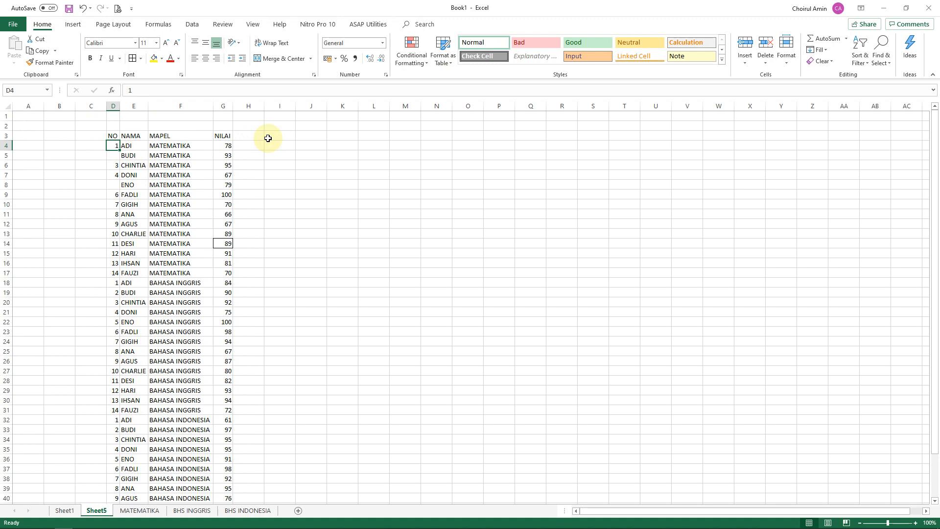
pyautogui.hotkey('ctrl', 'shift', 'Down')
pyautogui.hotkey('ctrl', 'shift', 'Down')
pyautogui.hotkey('ctrl', 'shift', 'Down')
pyautogui.hotkey('ctrl', 'shift', 'Down')
pyautogui.press('Delete')
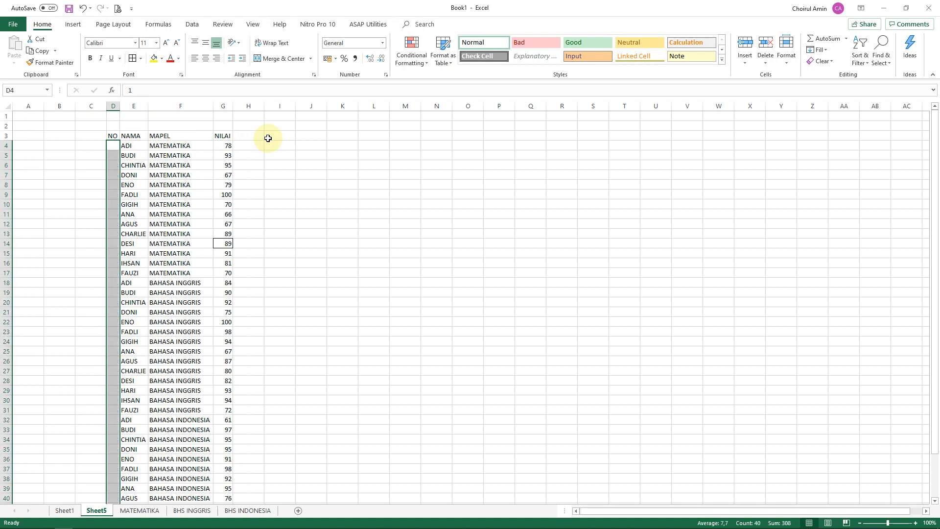
# - Remove the cell border from G14 in the NILAI column
pyautogui.click(139, 186)
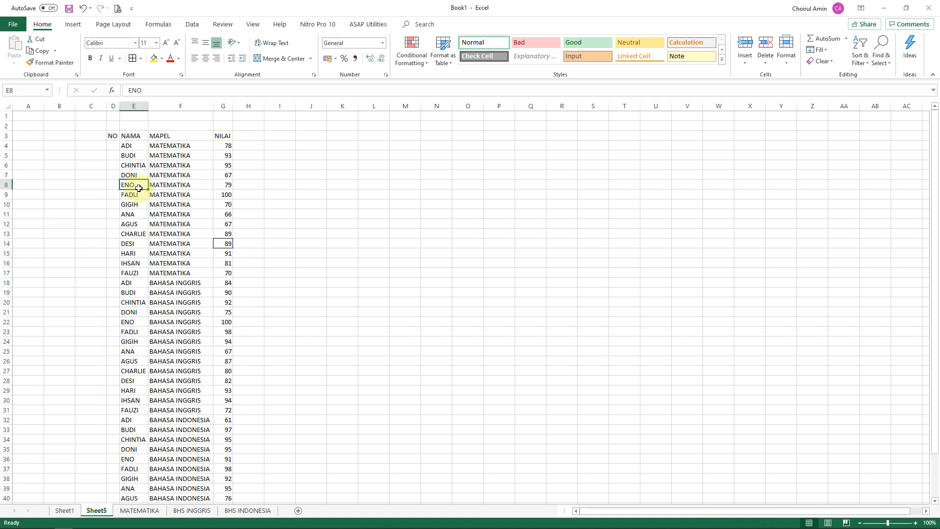
pyautogui.hotkey('ctrl', 'Down')
pyautogui.press('Down')
pyautogui.press('Up')
pyautogui.press('Up')
pyautogui.press('Right')
pyautogui.press('Up')
pyautogui.press('Up')
pyautogui.press('Up')
pyautogui.press('Up')
pyautogui.press('Up')
pyautogui.press('Up')
pyautogui.press('Up')
pyautogui.press('Up')
pyautogui.press('Up')
pyautogui.press('Up')
pyautogui.press('Up')
pyautogui.press('Up')
pyautogui.press('Up')
pyautogui.press('Up')
pyautogui.press('Up')
pyautogui.press('Up')
pyautogui.press('Up')
pyautogui.press('Up')
pyautogui.press('Up')
pyautogui.press('Up')
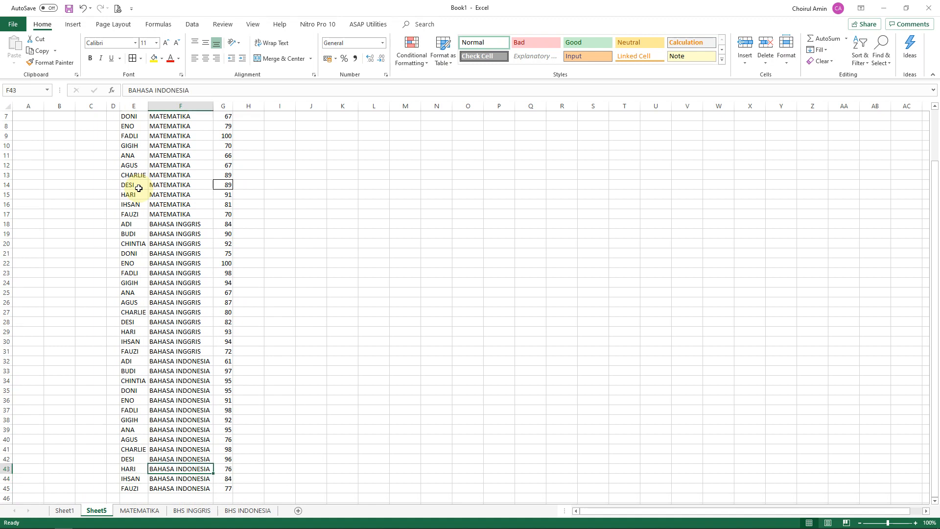
pyautogui.press('Right')
pyautogui.press('Up')
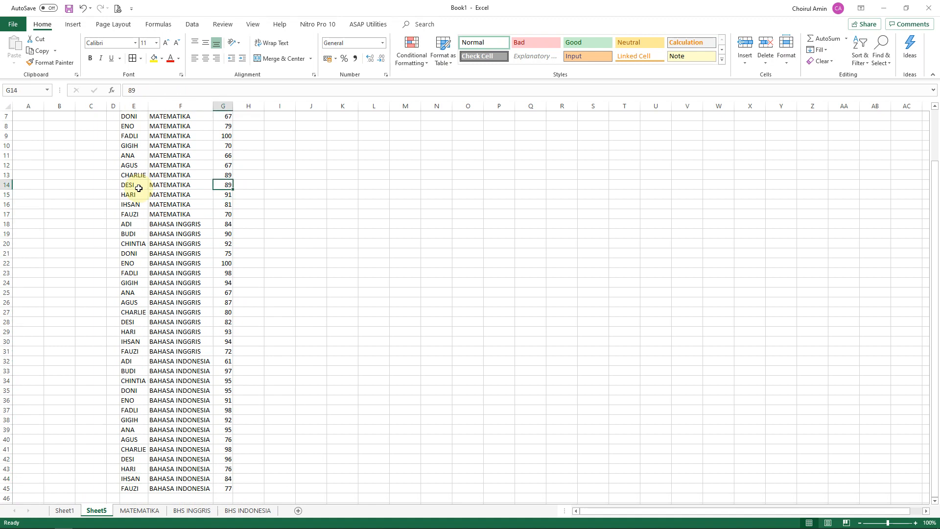
pyautogui.press('alt')
pyautogui.press('alt')
pyautogui.press('b')
pyautogui.press('n')
# - Select the whole combined score table from the NO header in D3 to its last cell, G45
pyautogui.press('Left')
pyautogui.press('Left')
pyautogui.press('Left')
pyautogui.press('Up')
pyautogui.press('Up')
pyautogui.press('Up')
pyautogui.press('Up')
pyautogui.press('Up')
pyautogui.press('Up')
pyautogui.press('Up')
pyautogui.press('Up')
pyautogui.press('Up')
pyautogui.press('Up')
pyautogui.press('Up')
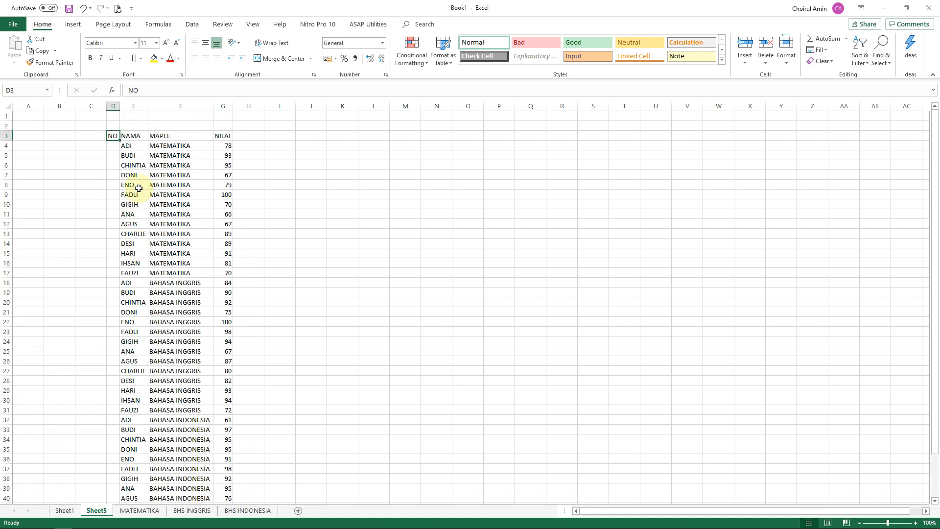
pyautogui.press('Down')
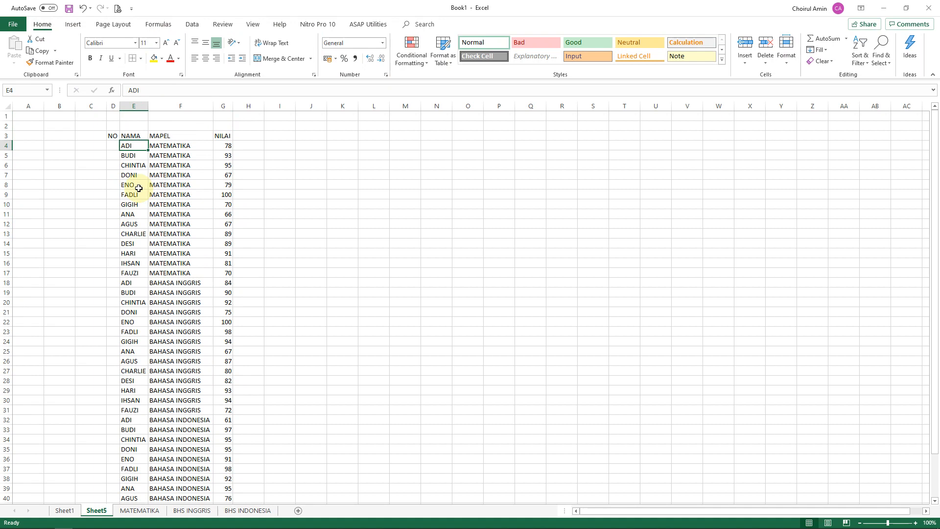
pyautogui.press('Up')
pyautogui.press('Left')
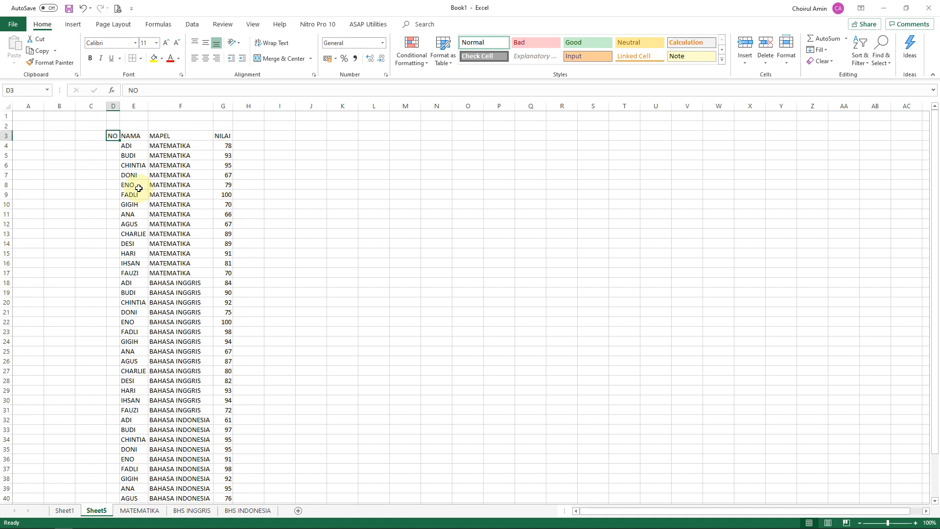
pyautogui.hotkey('ctrl', 'shift', 'End')
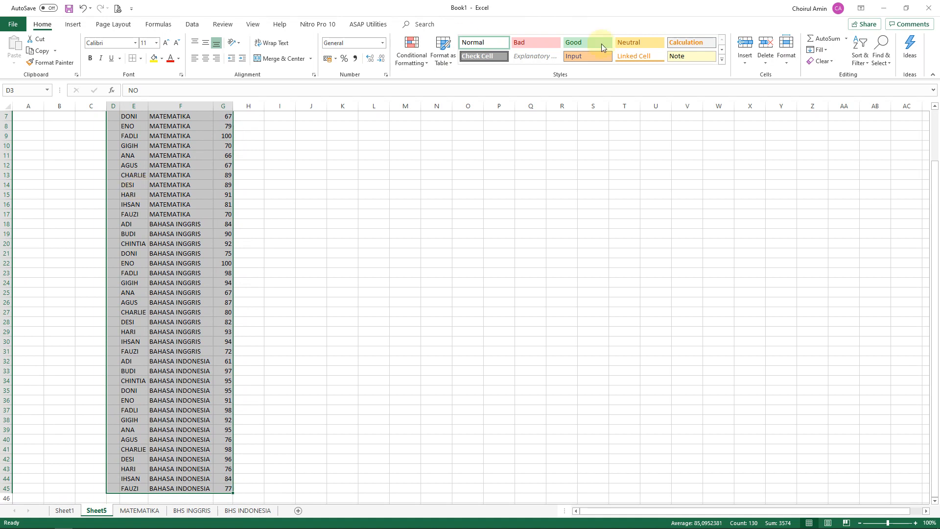
# - Try adding a filter to the combined table's header row, and undo it
pyautogui.click(866, 60)
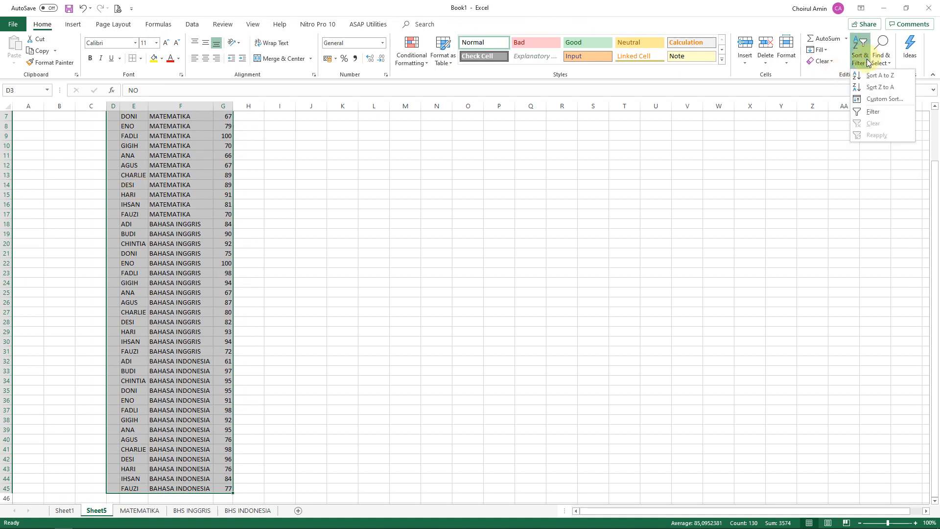
pyautogui.click(868, 112)
pyautogui.scroll(1, 419, 256)
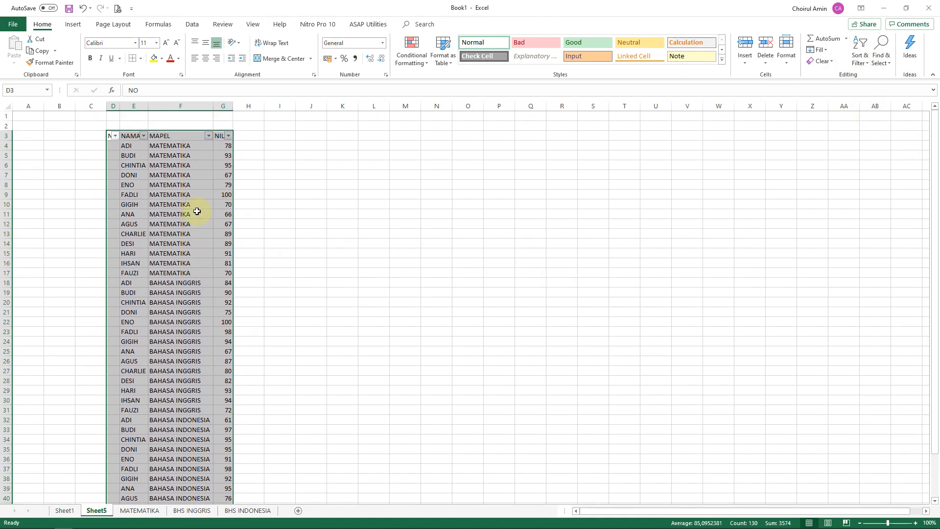
pyautogui.click(194, 204)
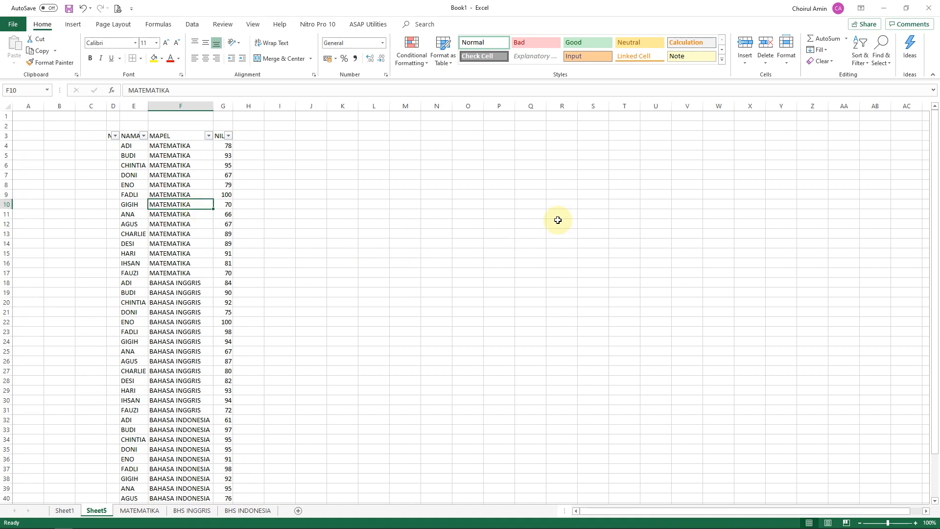
pyautogui.hotkey('ctrl', 'z')
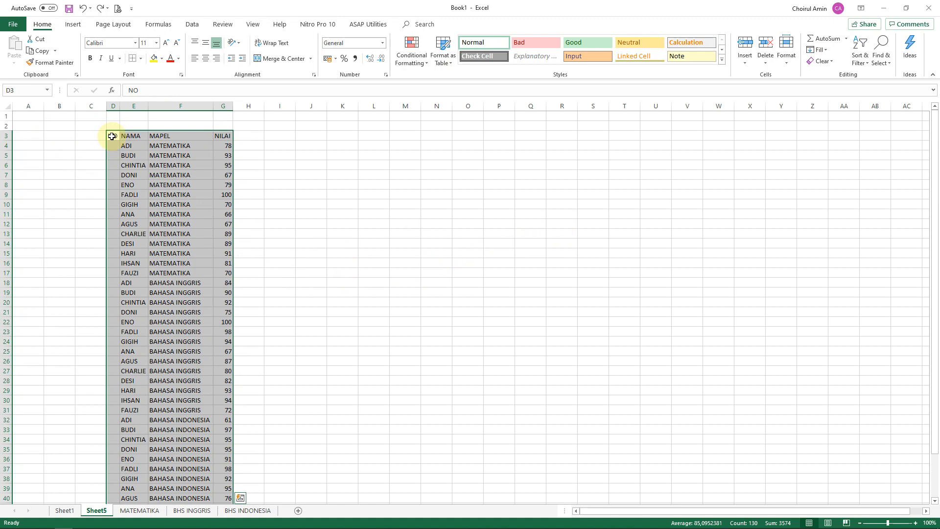
# - Turn on the filter for the combined table's headers NO, NAMA, MAPEL and NILAI
pyautogui.press('alt')
pyautogui.press('h')
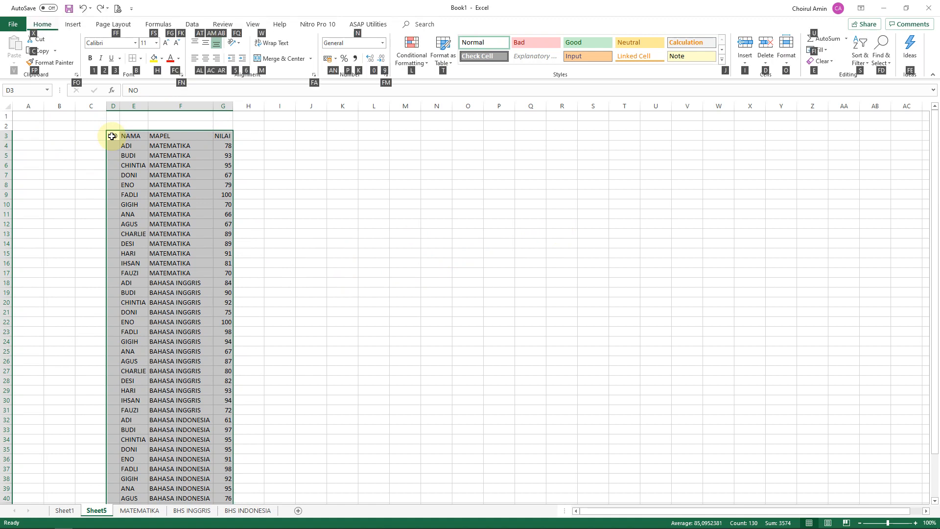
pyautogui.press('s')
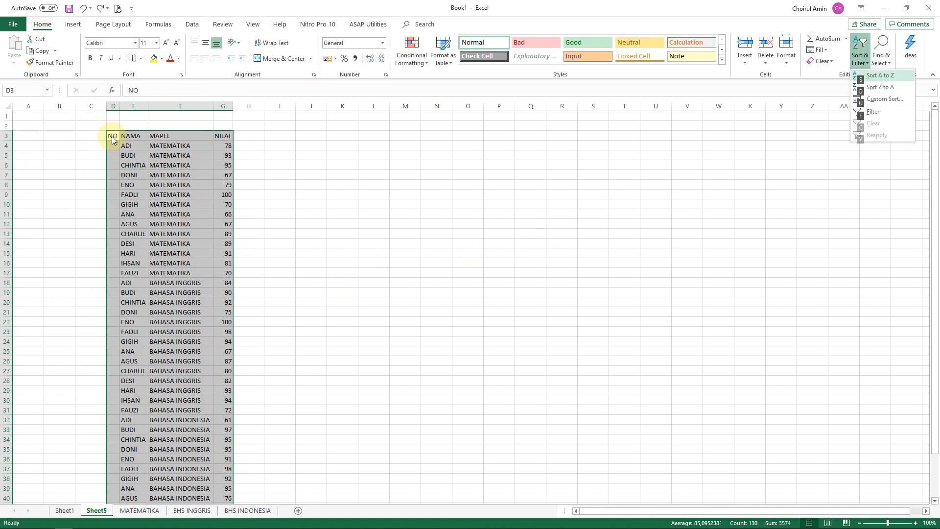
pyautogui.press('f')
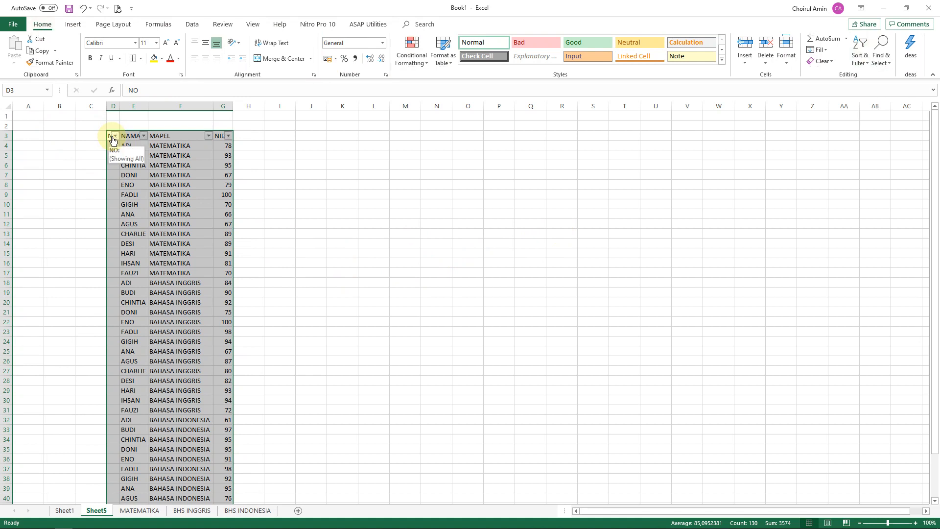
pyautogui.hotkey('ctrl', 'shift', 'l')
pyautogui.hotkey('ctrl', 'shift', 'l')
pyautogui.click(113, 139)
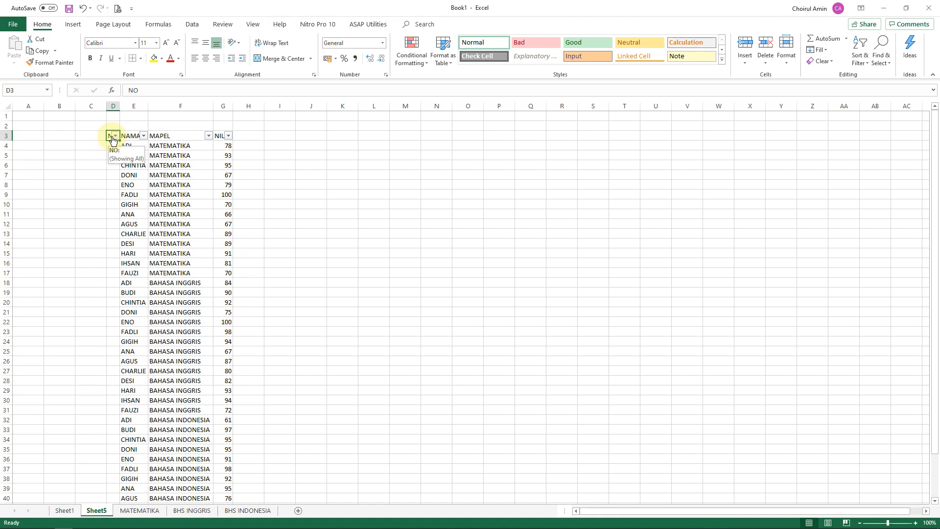
# - Sort the combined table by the NAMA column from A to Z and check the rows down to the end
pyautogui.click(122, 145)
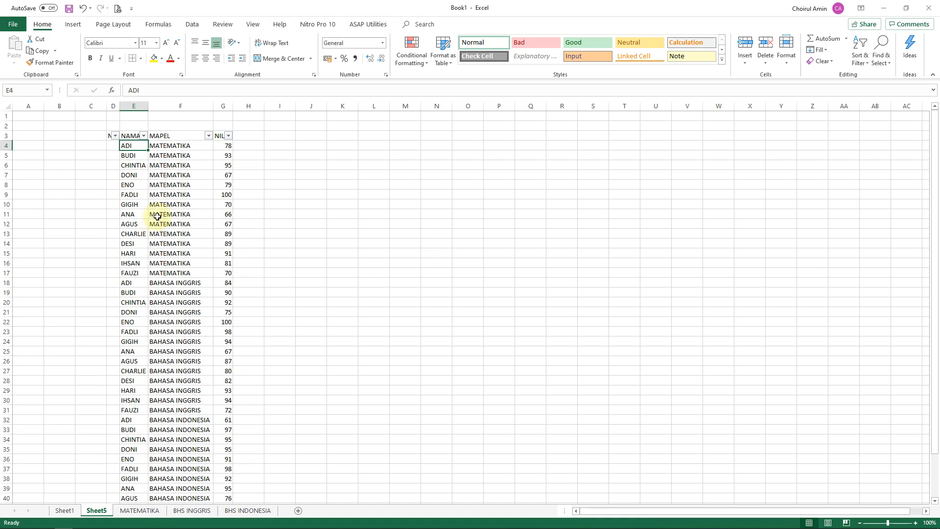
pyautogui.click(144, 136)
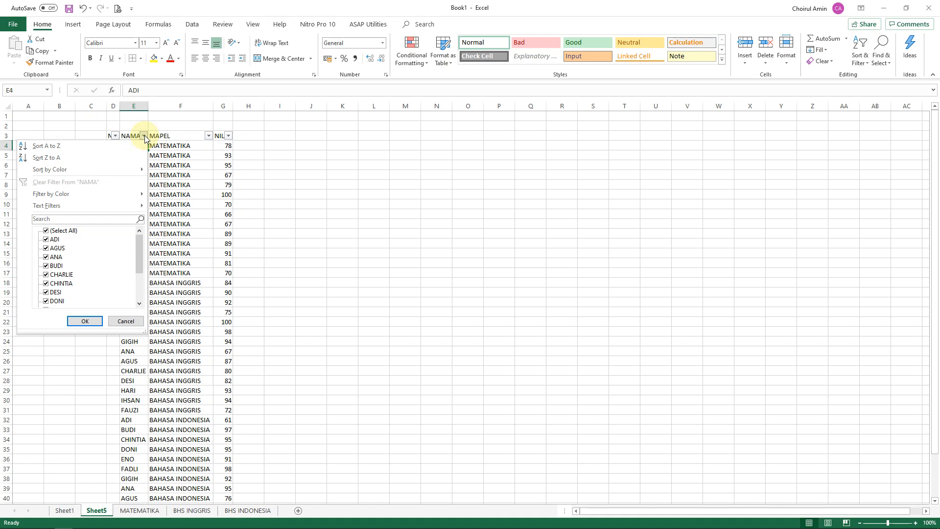
pyautogui.click(101, 147)
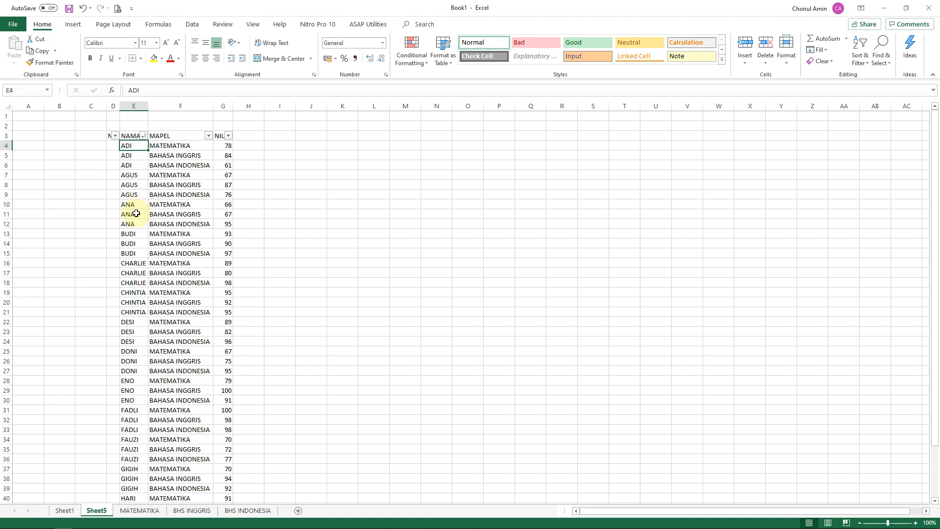
pyautogui.scroll(-7, 130, 279)
pyautogui.scroll(7, 130, 287)
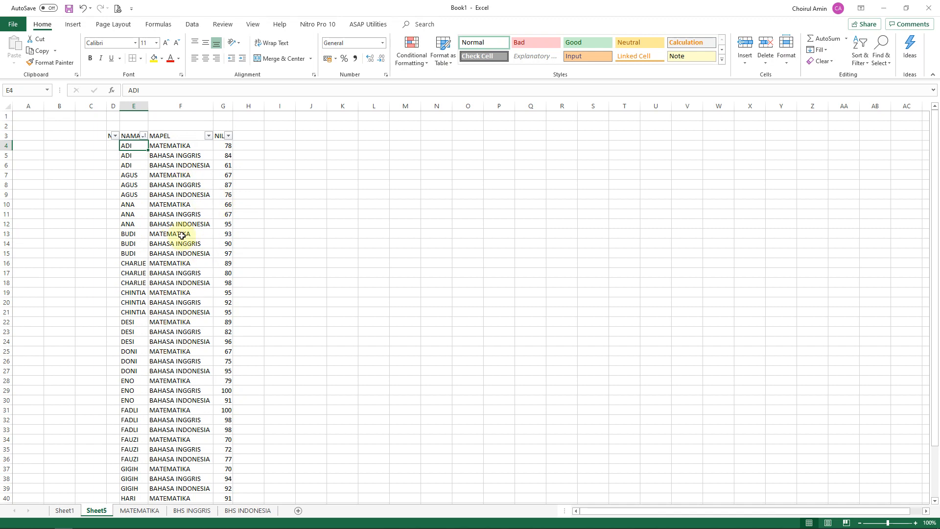
# - Enter 1 as the first NO value in D4
pyautogui.click(115, 145)
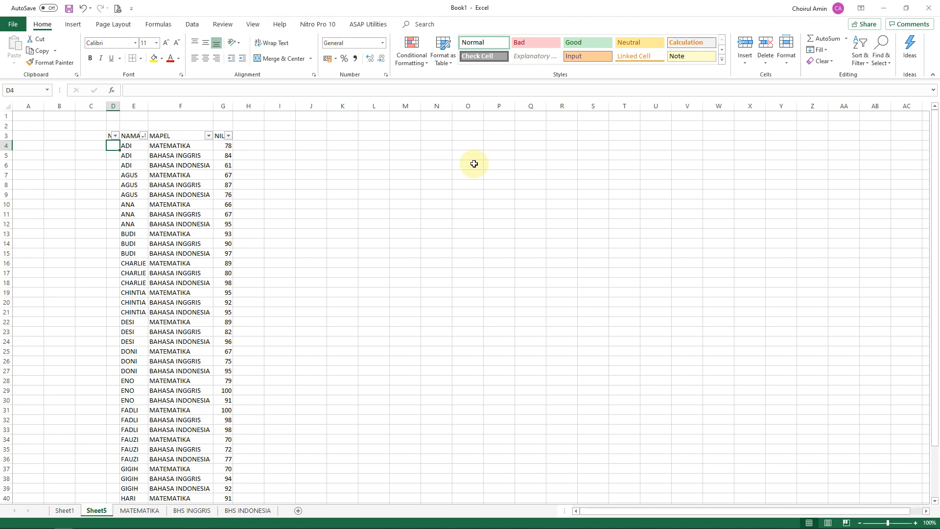
pyautogui.write('1')
pyautogui.press('Return')
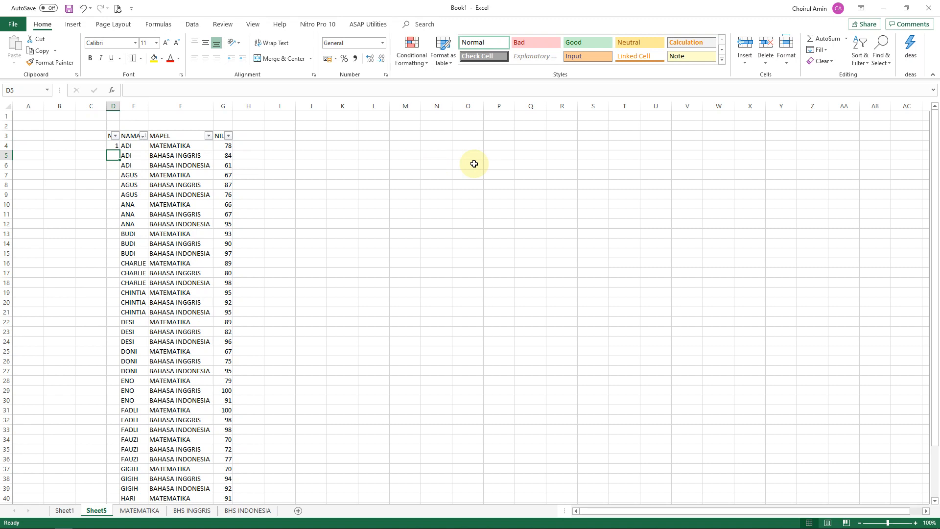
# - Try numbering the second and third students by entering 2 in D7 and 3 in D10, and clear D7:D10
pyautogui.press('Down')
pyautogui.press('Down')
pyautogui.write('2')
pyautogui.press('Return')
pyautogui.press('Down')
pyautogui.press('Down')
pyautogui.write('3')
pyautogui.press('Return')
pyautogui.press('Down')
pyautogui.press('Up')
pyautogui.press('Up')
pyautogui.hotkey('shift', 'Up')
pyautogui.hotkey('shift', 'Up')
pyautogui.hotkey('shift', 'Up')
pyautogui.press('Delete')
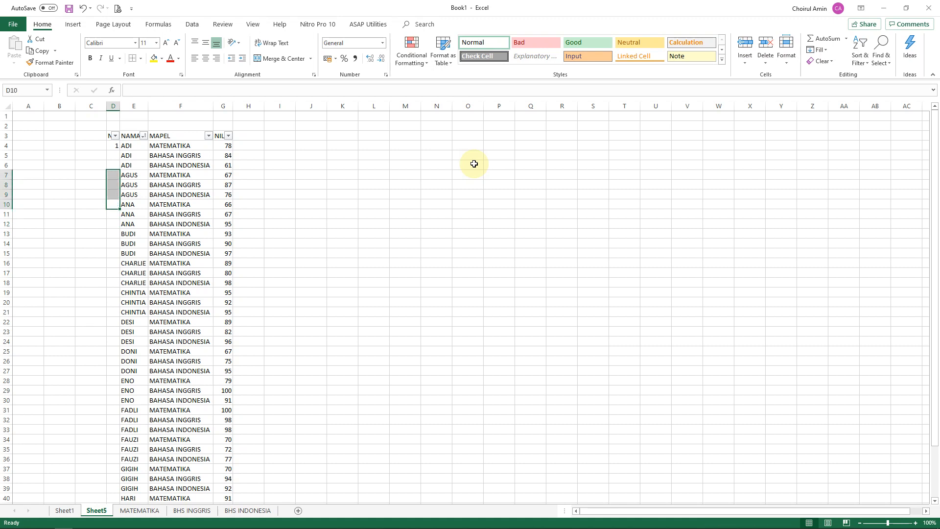
# - Enter the formula =IF(E5=E4;D4;D4+1) in D5 to number the rows by student name
pyautogui.press('Up')
pyautogui.press('Up')
pyautogui.press('Up')
pyautogui.press('Up')
pyautogui.press('Up')
pyautogui.press('Up')
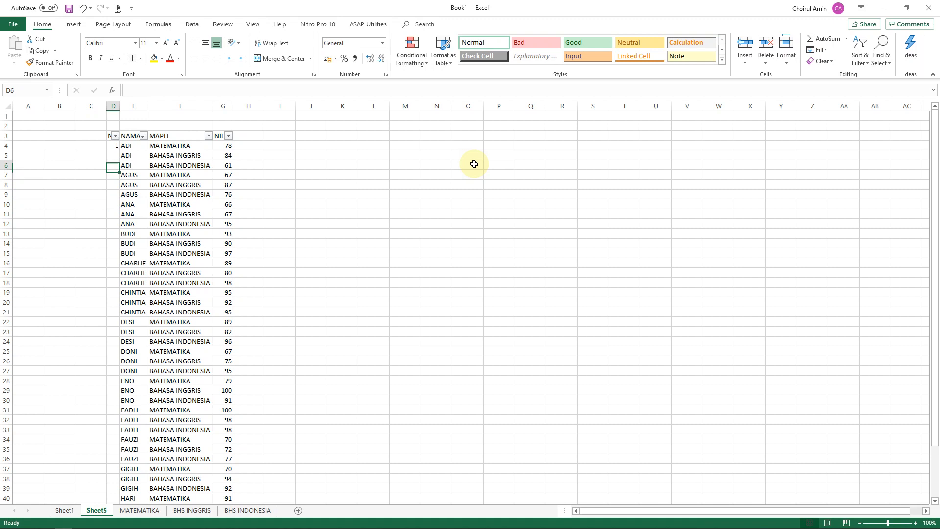
pyautogui.press('Down')
pyautogui.write('=')
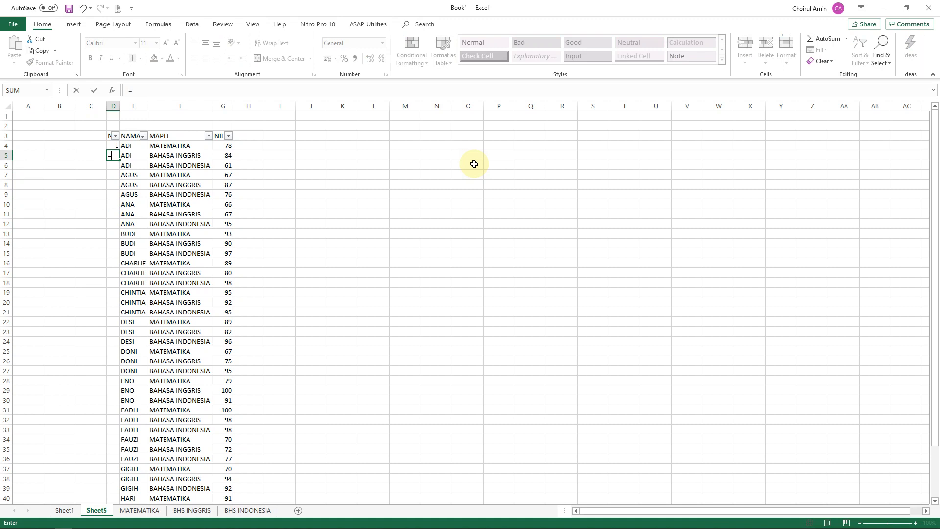
pyautogui.write('IF(')
pyautogui.press('Right')
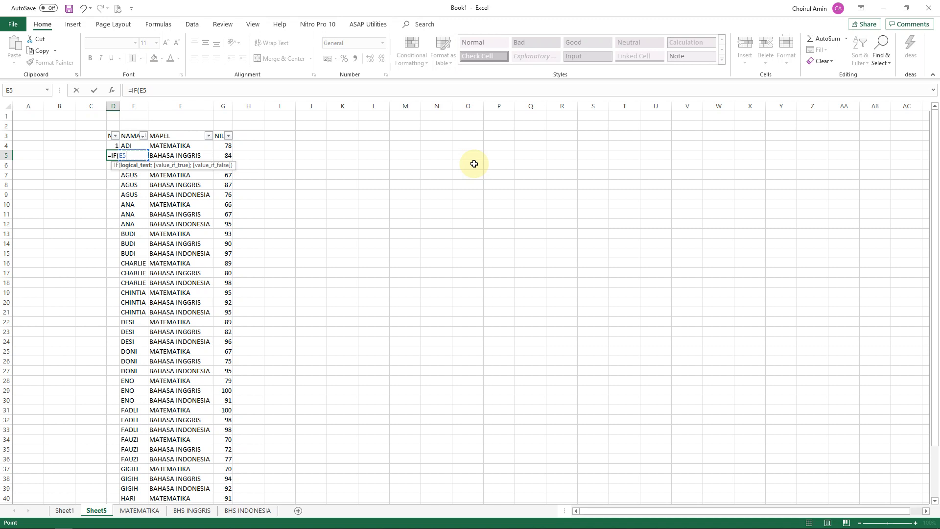
pyautogui.write('=')
pyautogui.press('Up')
pyautogui.write(';')
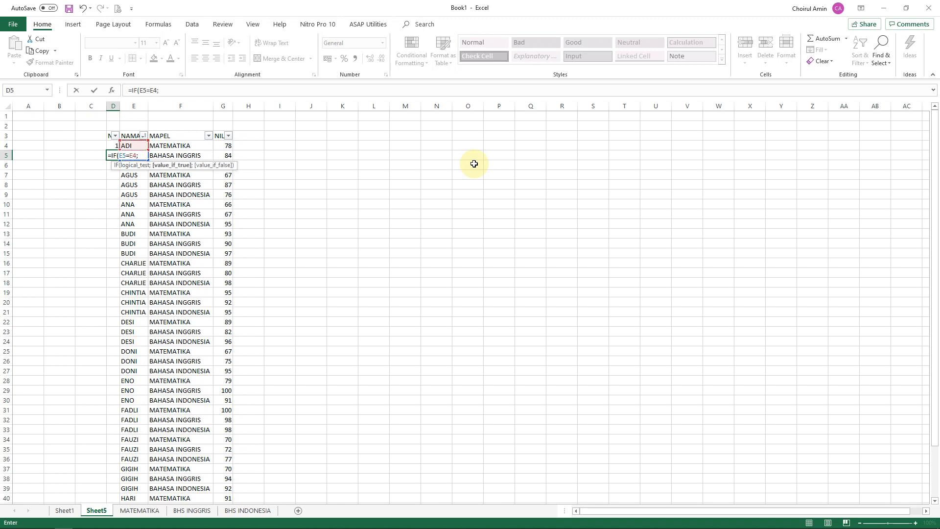
pyautogui.press('Up')
pyautogui.write(';')
pyautogui.press('Up')
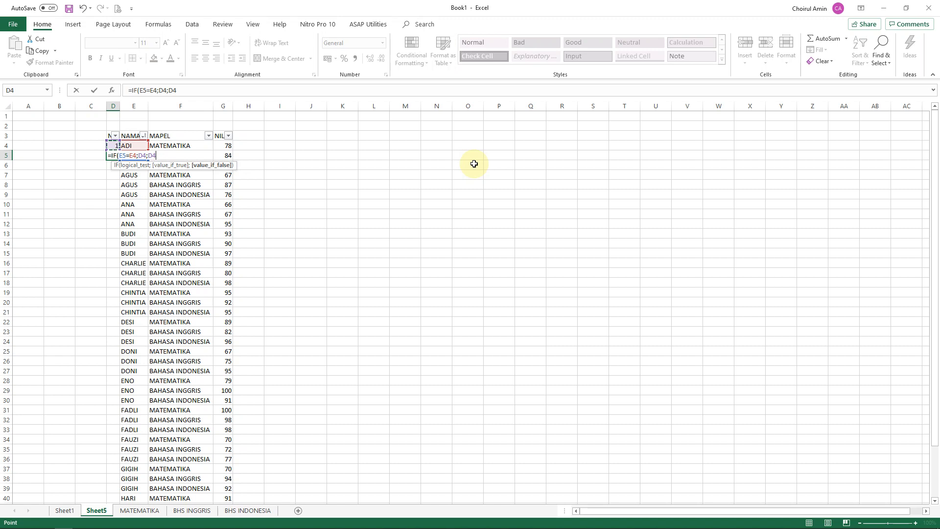
pyautogui.write('+1')
pyautogui.press('Return')
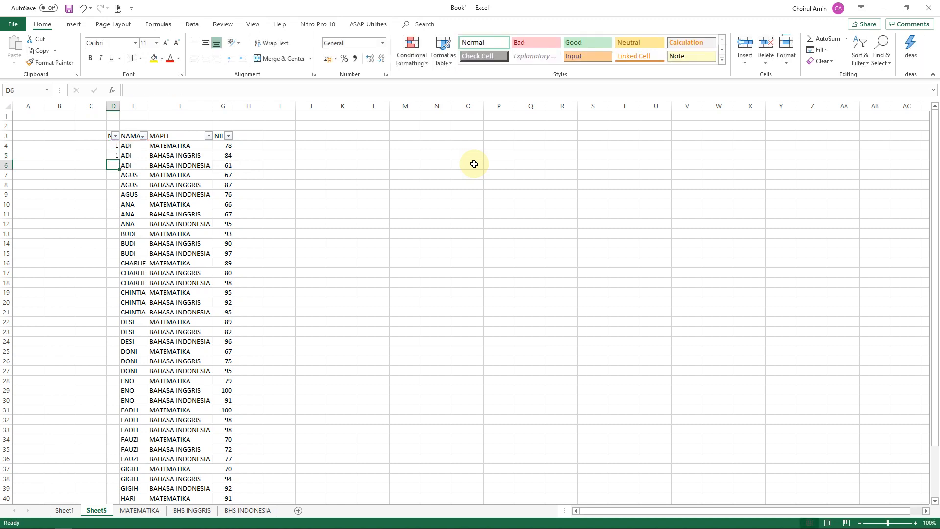
# - Copy the numbering formula from D5 down the NO column to D45
pyautogui.press('Up')
pyautogui.hotkey('ctrl', 'c')
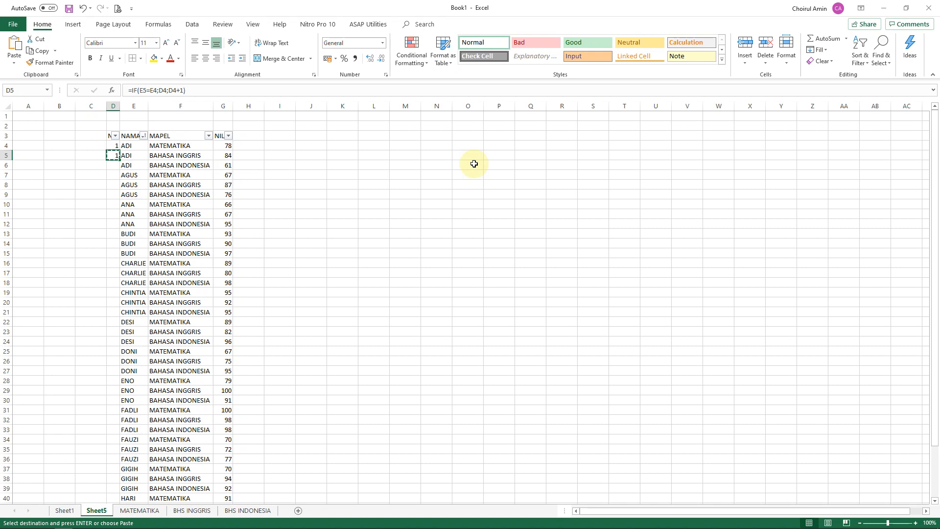
pyautogui.press('Right')
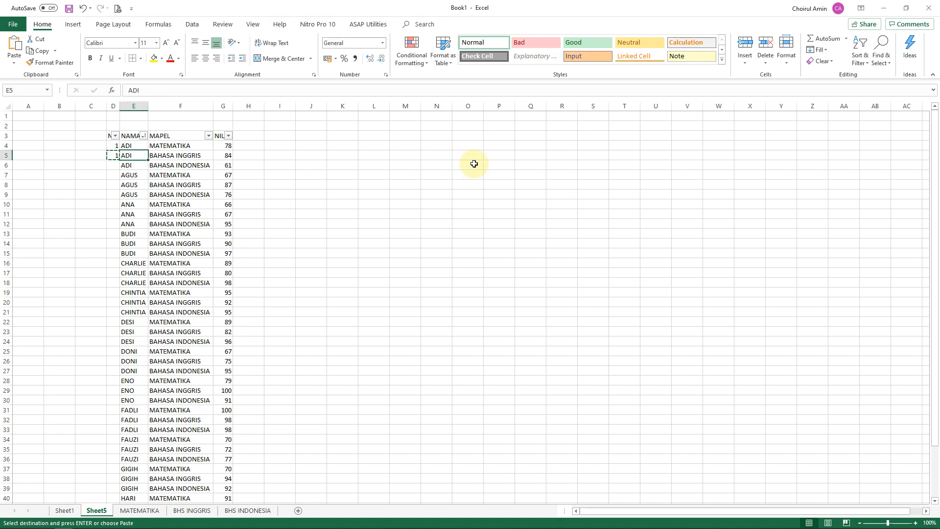
pyautogui.hotkey('ctrl', 'Down')
pyautogui.press('Left')
pyautogui.hotkey('ctrl', 'shift', 'Up')
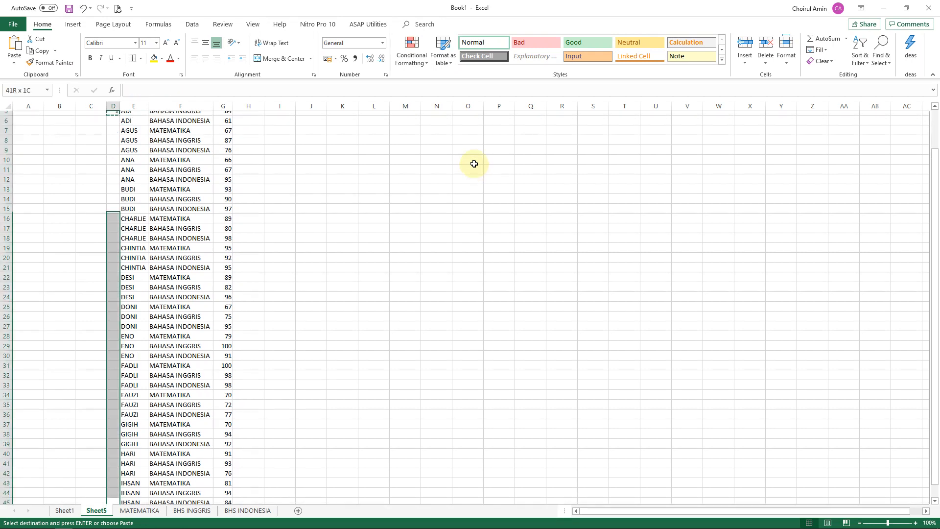
pyautogui.press('Return')
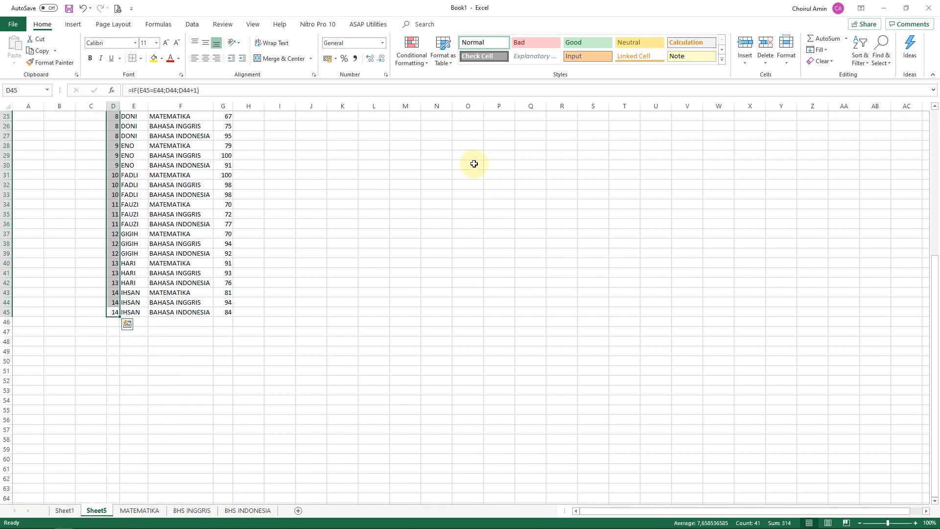
pyautogui.press('Up')
pyautogui.press('Up')
pyautogui.press('Up')
pyautogui.press('Up')
pyautogui.press('Up')
pyautogui.press('Up')
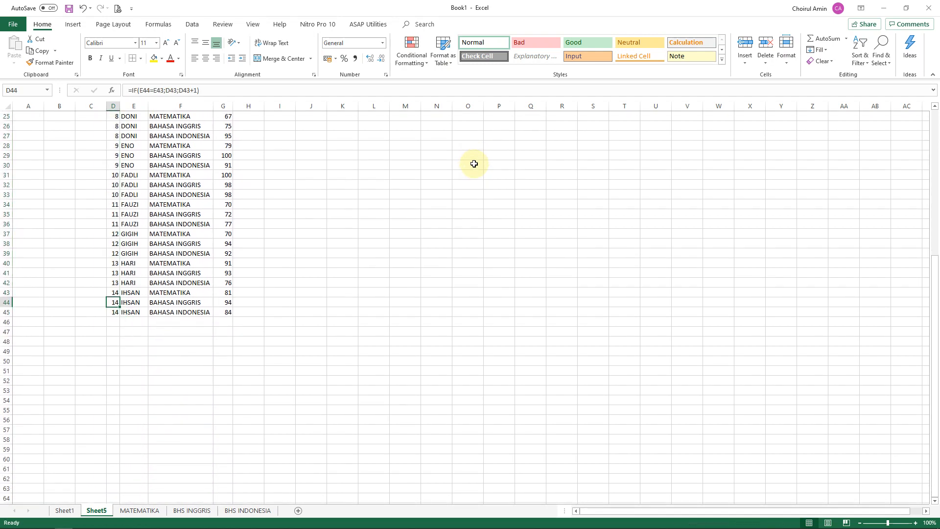
# - Review the student numbers in the NO column, back up to its first rows
pyautogui.hotkey('ctrl', 'Up')
pyautogui.press('Down')
pyautogui.press('Down')
pyautogui.press('Down')
pyautogui.press('Down')
pyautogui.press('Down')
pyautogui.press('Down')
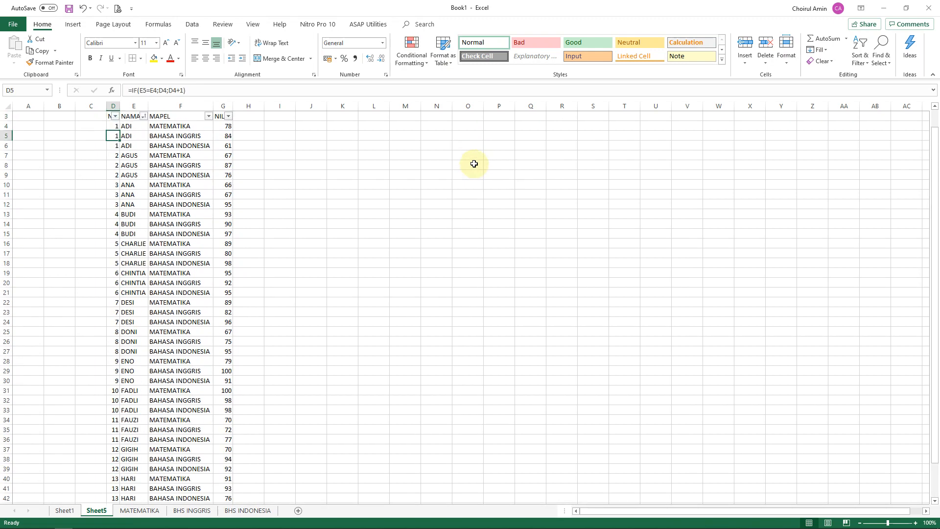
pyautogui.press('Up')
pyautogui.press('Up')
pyautogui.press('Up')
pyautogui.press('Up')
pyautogui.press('Up')
pyautogui.press('Up')
pyautogui.press('Up')
pyautogui.press('Up')
pyautogui.press('Down')
pyautogui.press('Down')
pyautogui.press('Down')
pyautogui.press('Down')
pyautogui.press('Down')
# - Replace the numbering formulas in D4:D45 with their values using Paste Special Values
pyautogui.press('Up')
pyautogui.press('Up')
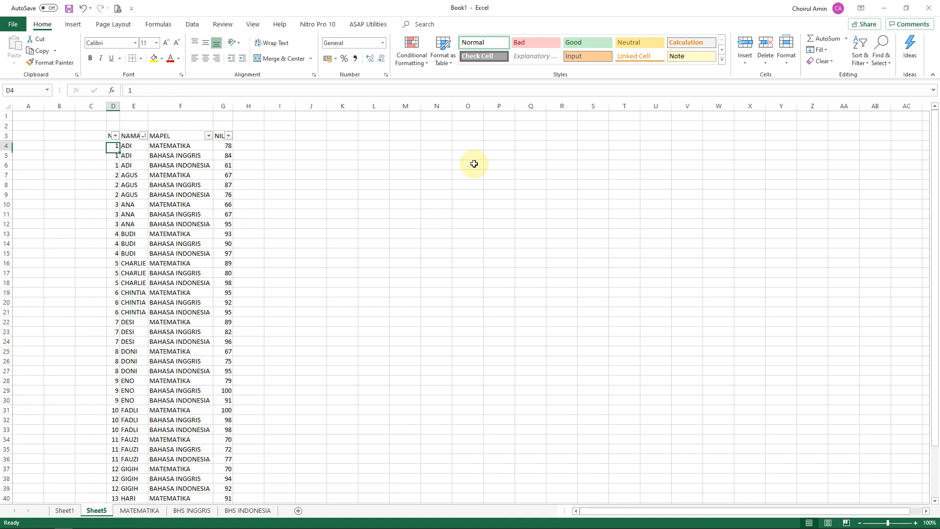
pyautogui.hotkey('ctrl', 'shift', 'Down')
pyautogui.hotkey('ctrl', 'c')
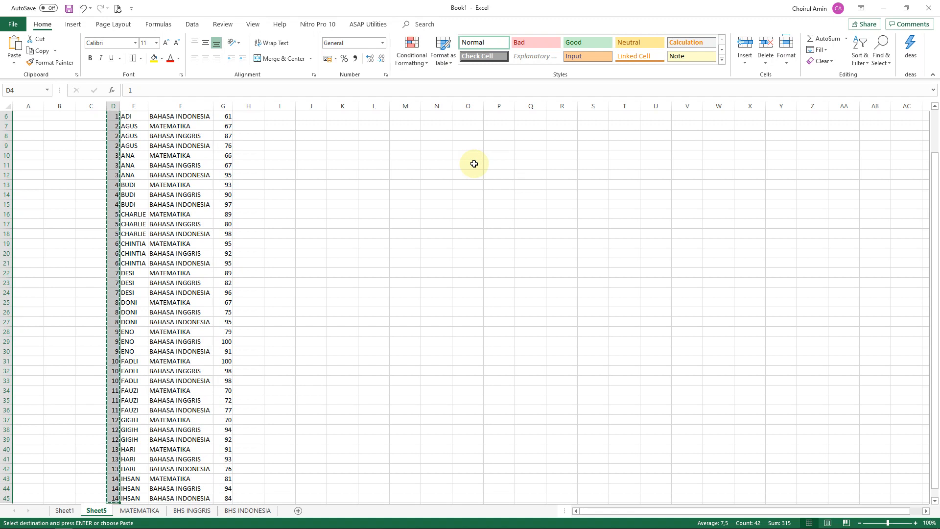
pyautogui.press('alt')
pyautogui.press('e')
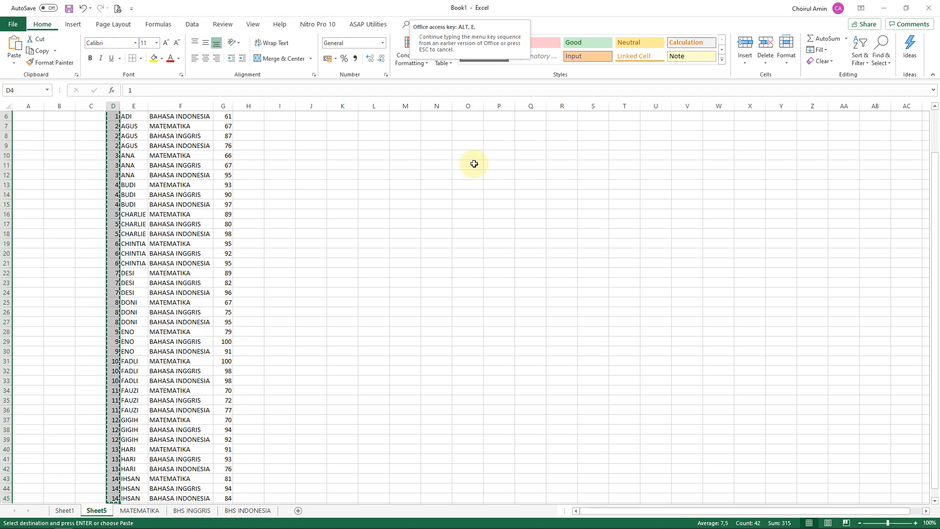
pyautogui.press('s')
pyautogui.press('v')
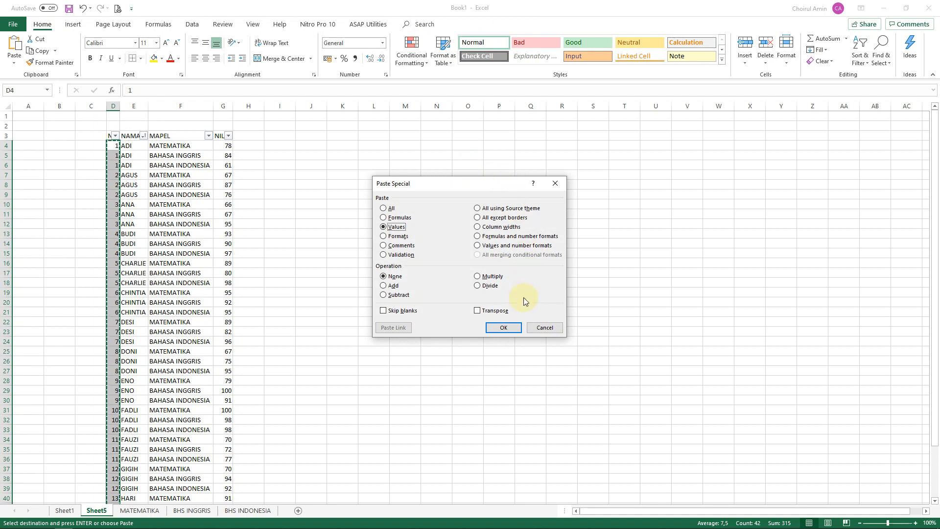
pyautogui.press('Return')
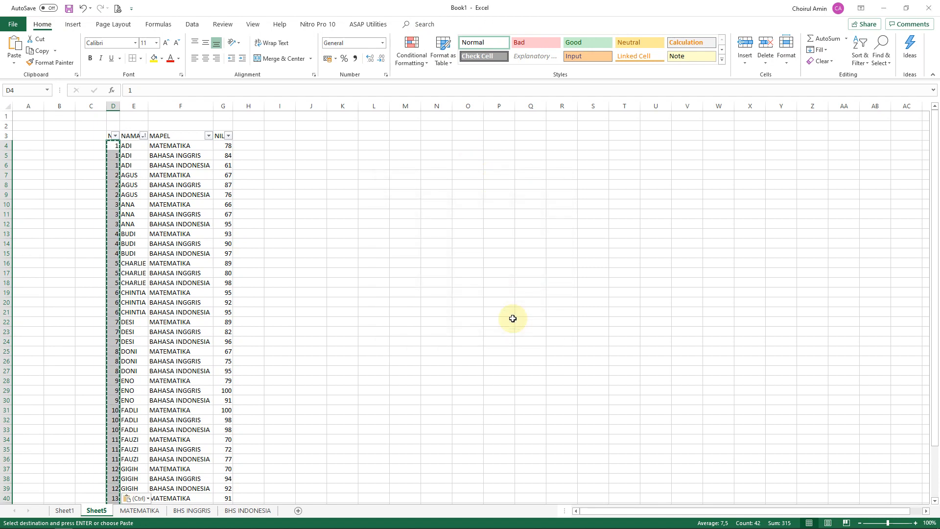
pyautogui.press('Escape')
# - Examine the cells down the NO column to check whether they hold plain numbers instead of formulas
pyautogui.press('Down')
pyautogui.press('Down')
pyautogui.press('Down')
pyautogui.press('Down')
pyautogui.press('Down')
pyautogui.press('Down')
pyautogui.press('Down')
pyautogui.press('Down')
pyautogui.press('Down')
pyautogui.press('Down')
pyautogui.press('Down')
pyautogui.press('Down')
pyautogui.press('Down')
pyautogui.press('Down')
pyautogui.press('Down')
pyautogui.press('Down')
pyautogui.press('Down')
pyautogui.press('Down')
pyautogui.press('Down')
pyautogui.press('Down')
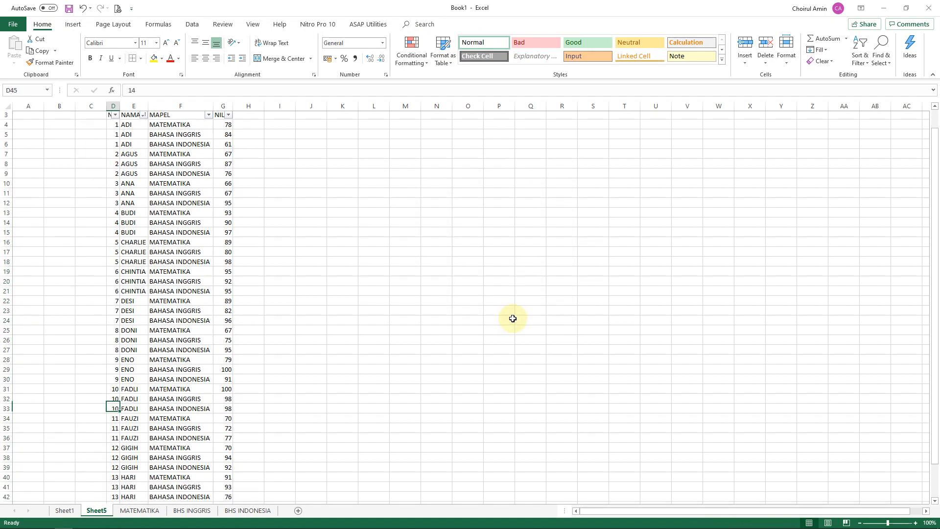
# - Enter 1 in C4, beside the first student's number, to start a helper column
pyautogui.hotkey('ctrl', 'Up')
pyautogui.press('Up')
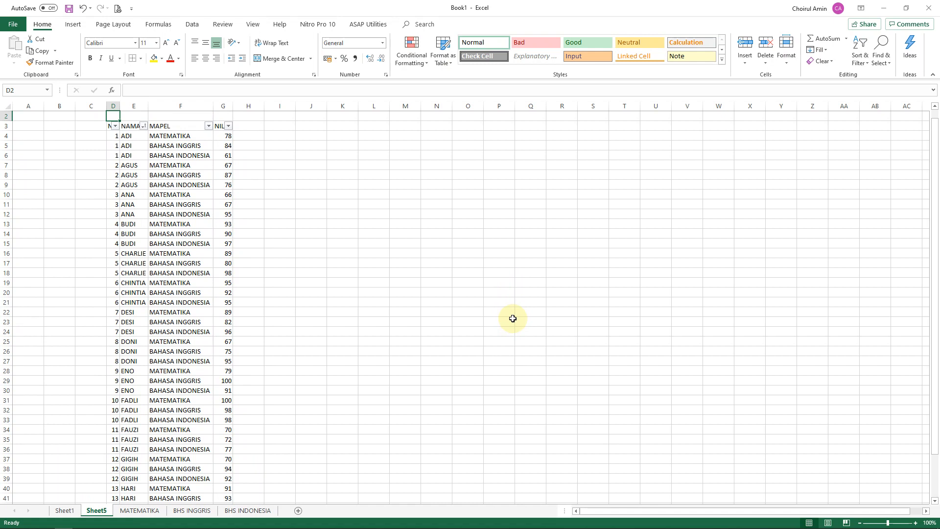
pyautogui.press('Left')
pyautogui.press('Down')
pyautogui.press('Down')
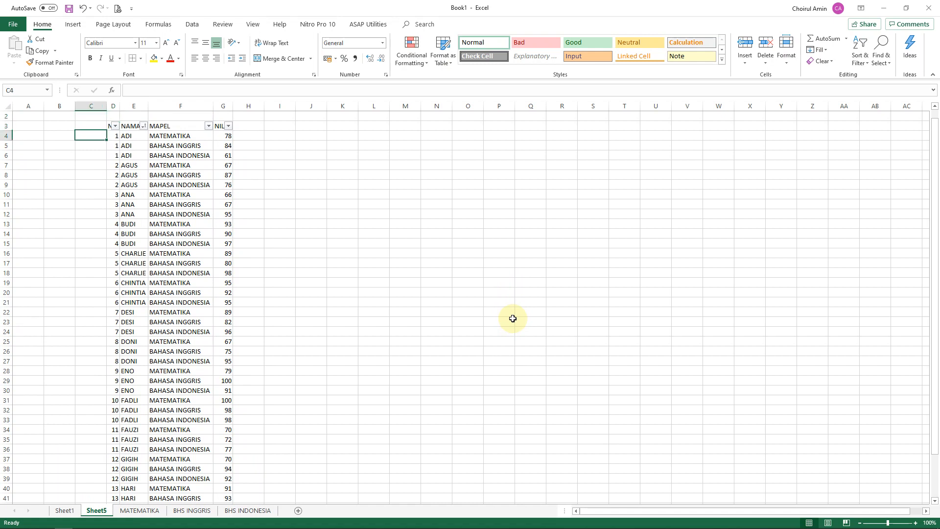
pyautogui.write('1')
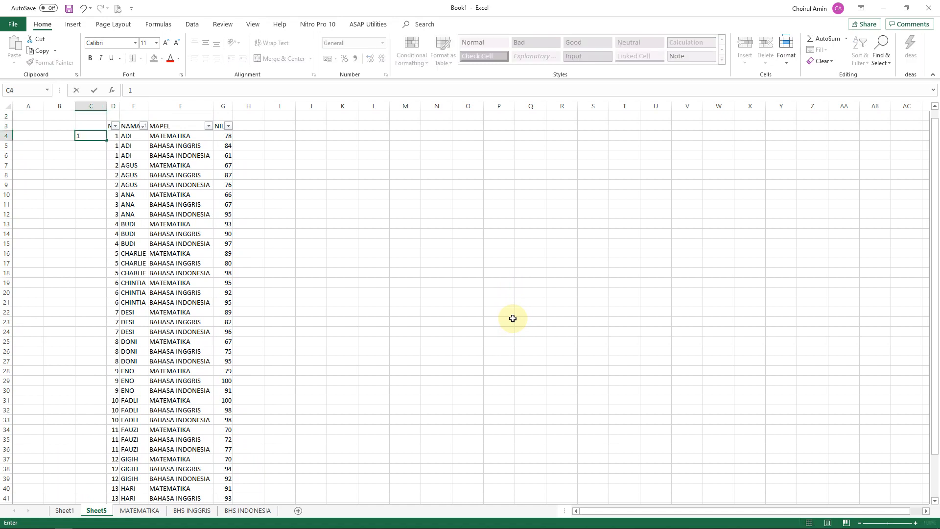
pyautogui.press('Return')
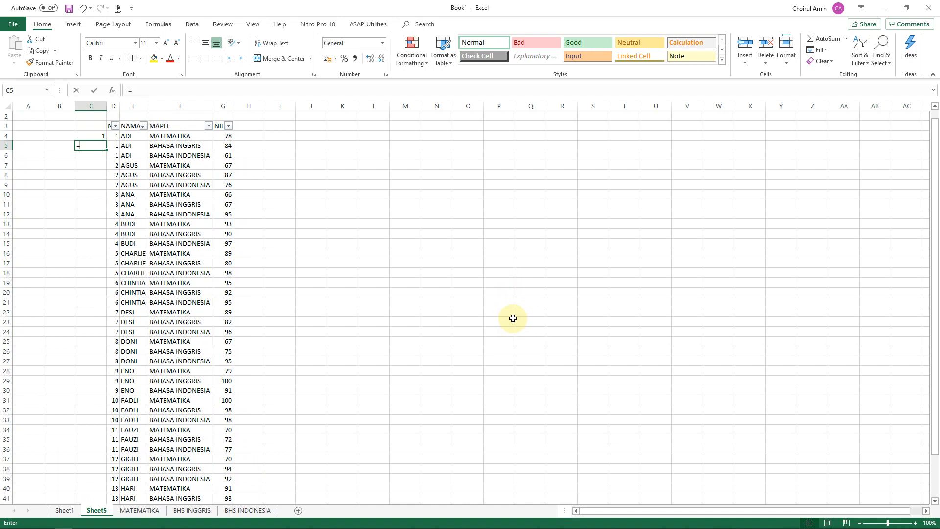
# - Enter the formula =IF(E5=E4;"";D4+1) in C5 to number only each student's first row
pyautogui.write('=IF')
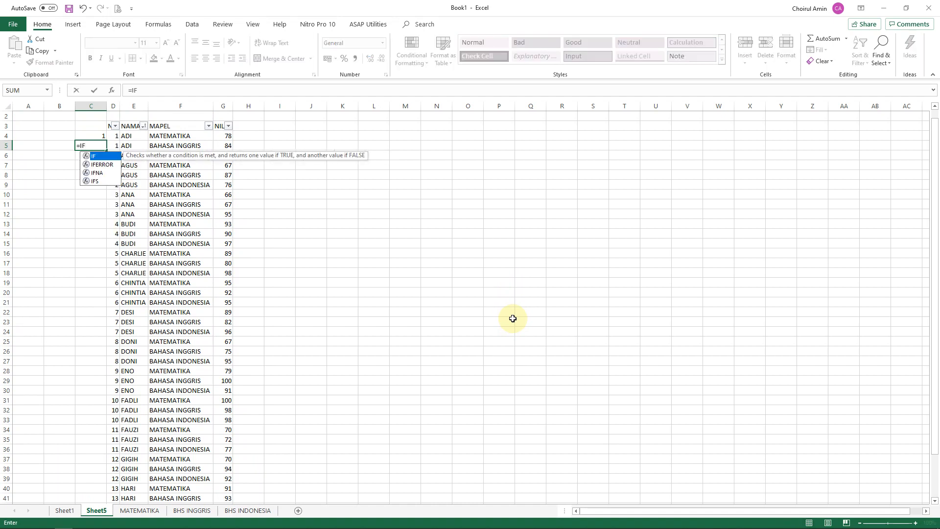
pyautogui.write('(')
pyautogui.press('Right')
pyautogui.press('Right')
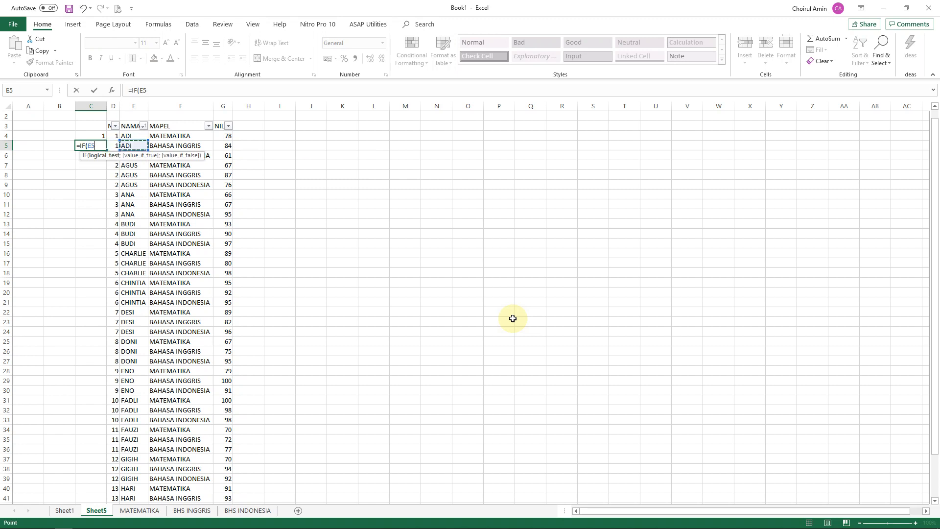
pyautogui.write('=')
pyautogui.press('Right')
pyautogui.press('Right')
pyautogui.press('Up')
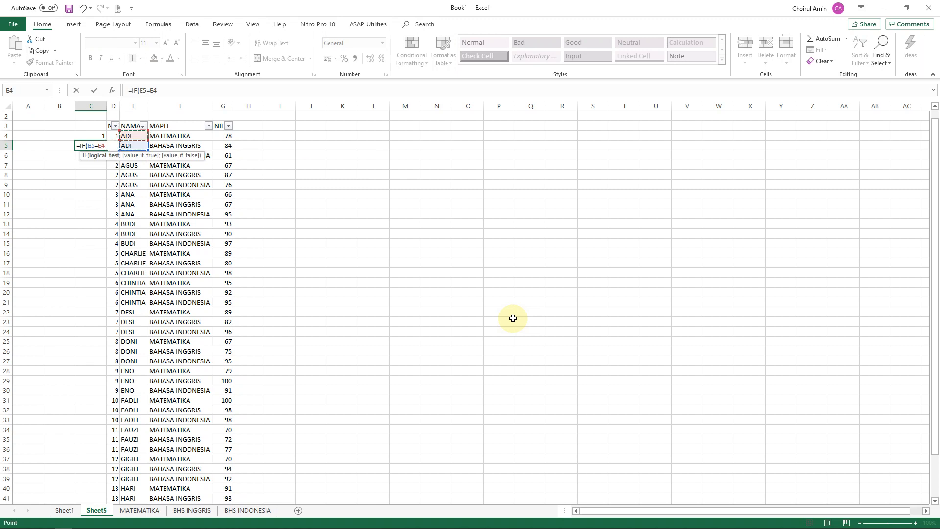
pyautogui.write(';""')
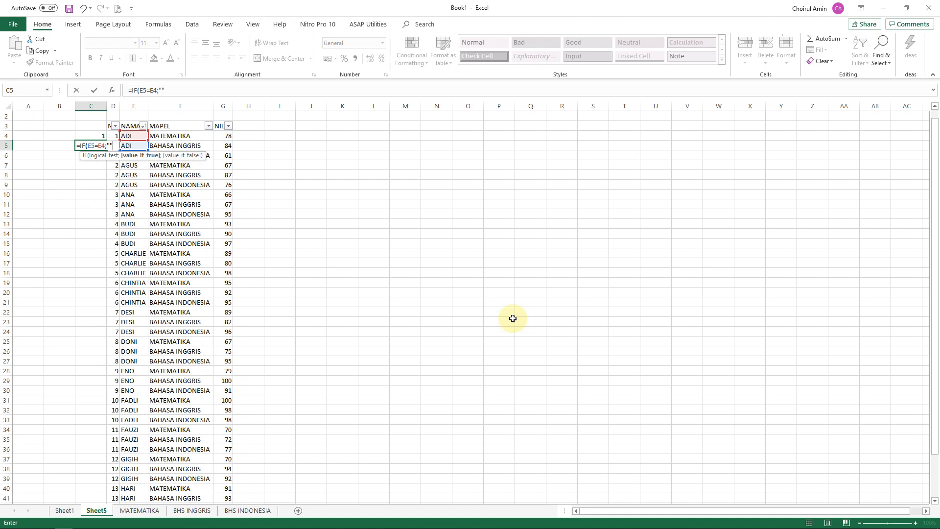
pyautogui.write(';')
pyautogui.press('Right')
pyautogui.press('Up')
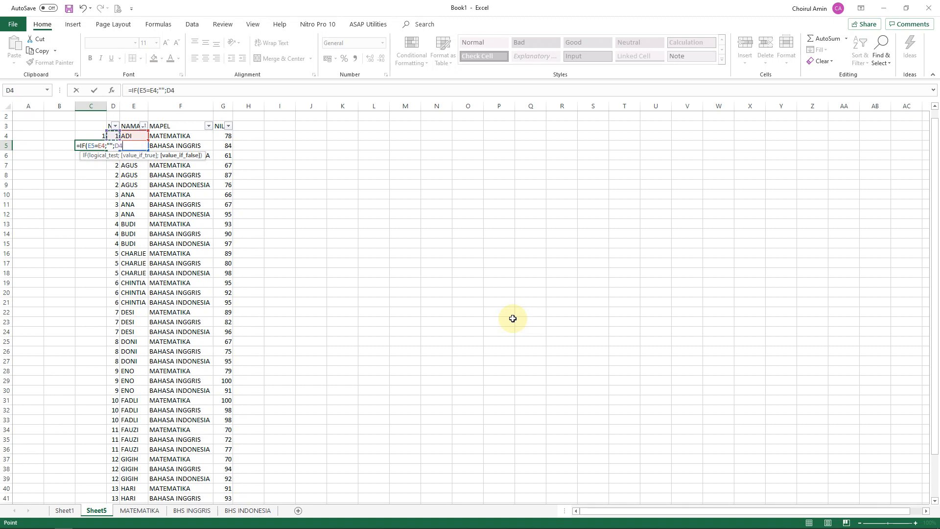
pyautogui.write('+1')
pyautogui.press('Return')
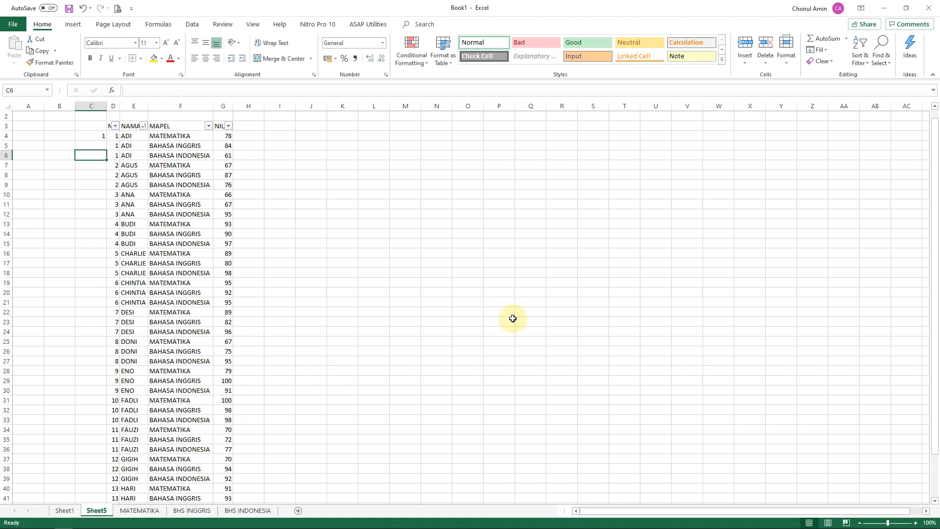
# - Copy the helper formula from C5 down column C to C45
pyautogui.press('Up')
pyautogui.hotkey('ctrl', 'c')
pyautogui.press('Right')
pyautogui.hotkey('ctrl', 'Down')
pyautogui.press('Left')
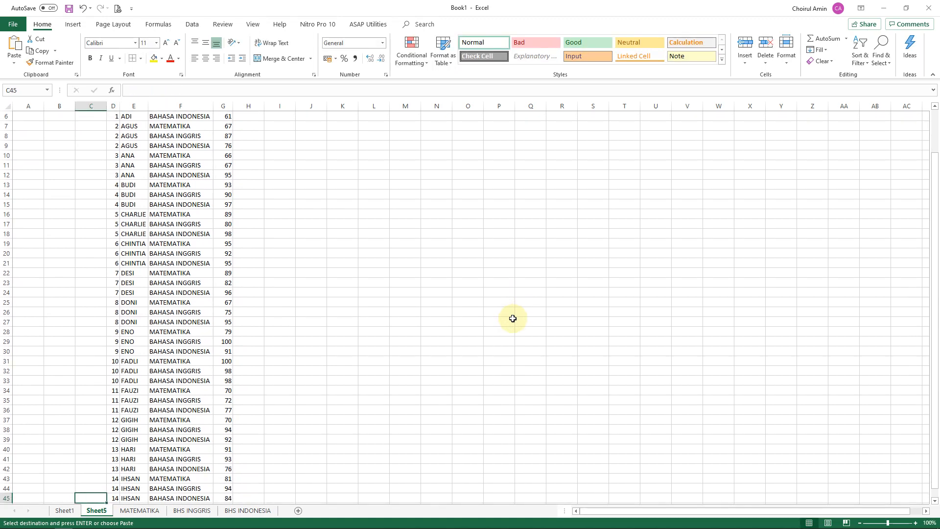
pyautogui.hotkey('ctrl', 'shift', 'Up')
pyautogui.press('Return')
pyautogui.scroll(-2, 512, 319)
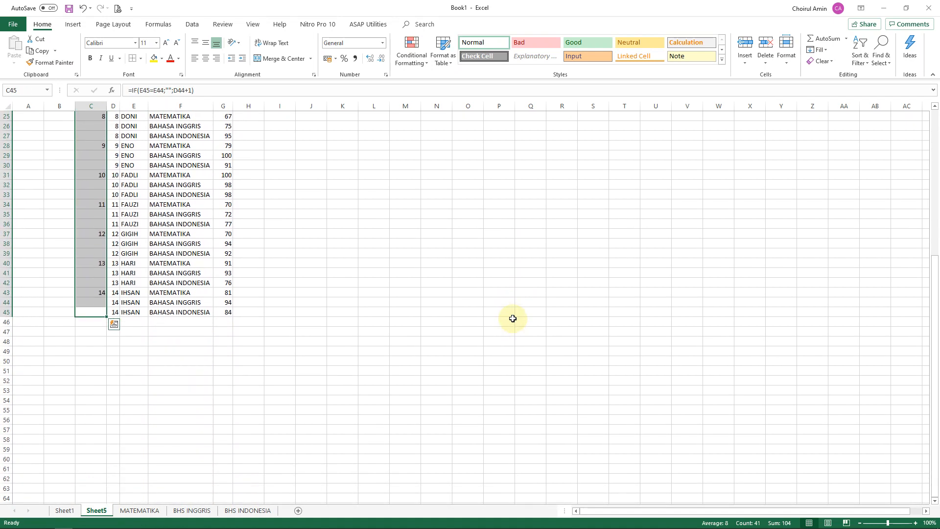
pyautogui.hotkey('ctrl', 'Up')
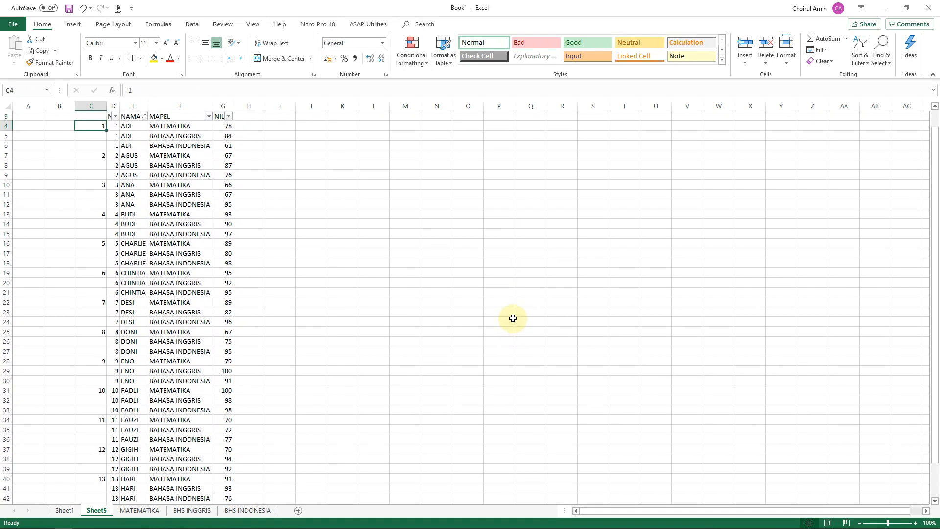
# - Convert C4:C45 to values and paste the same numbers as values over the NO column from D4
pyautogui.hotkey('ctrl', 'shift', 'Down')
pyautogui.hotkey('ctrl', 'c')
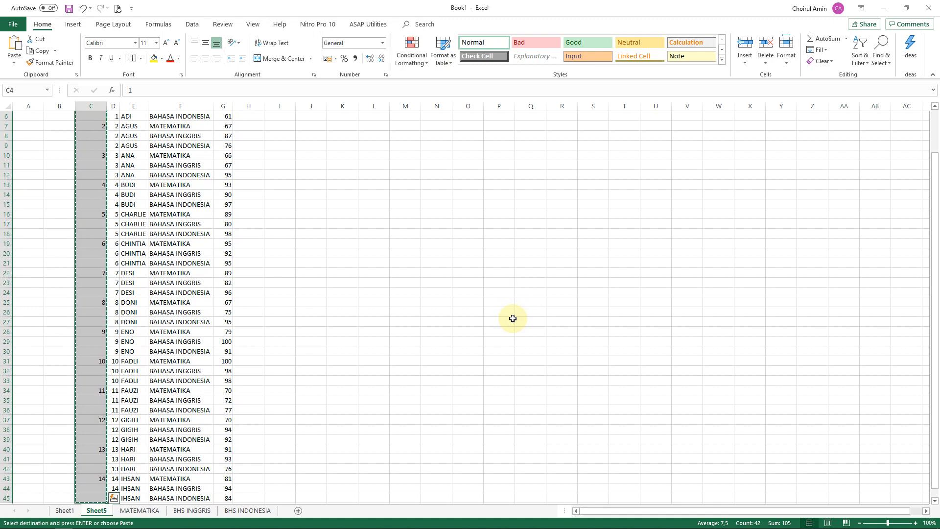
pyautogui.hotkey('ctrl', 'alt', 'v')
pyautogui.press('v')
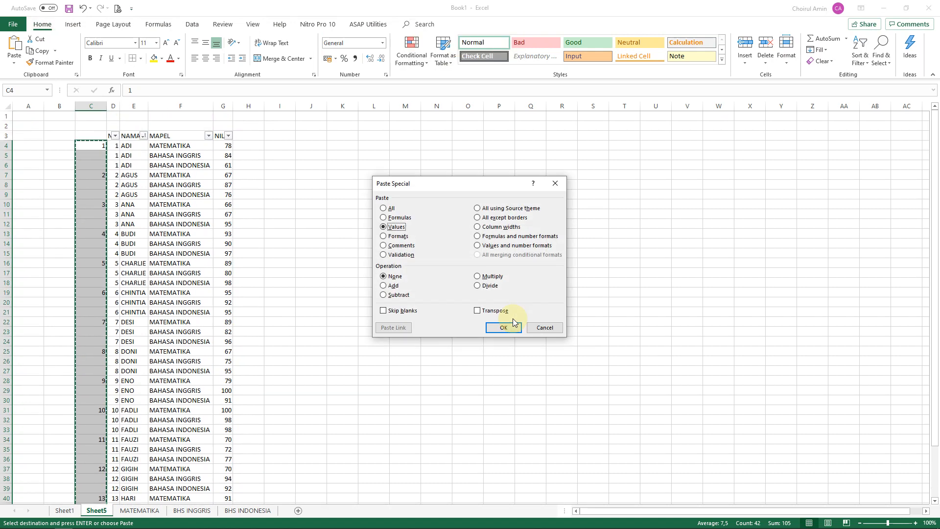
pyautogui.press('Return')
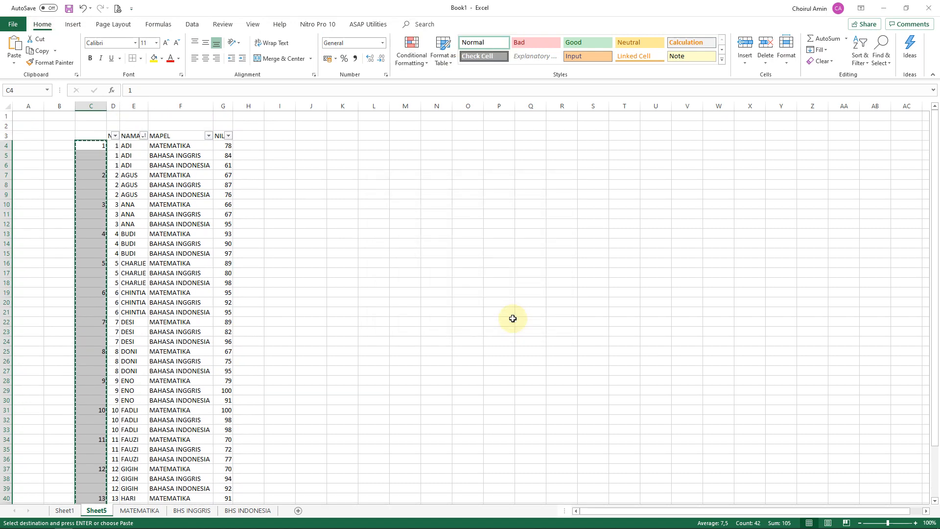
pyautogui.press('Right')
pyautogui.hotkey('ctrl', 'alt', 'v')
pyautogui.press('v')
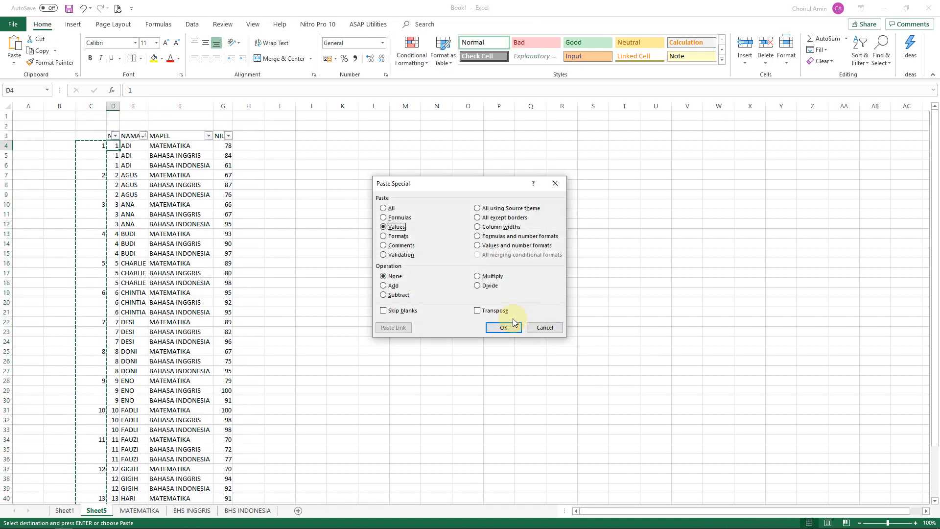
pyautogui.press('Return')
# - Delete the helper column C and check the remaining table down to its last row
pyautogui.hotkey('ctrl', 'space')
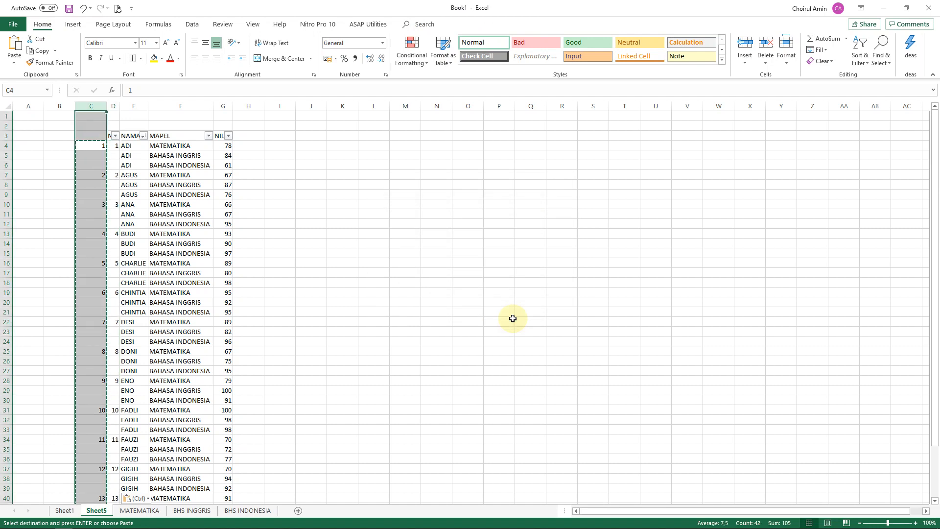
pyautogui.rightClick(94, 134)
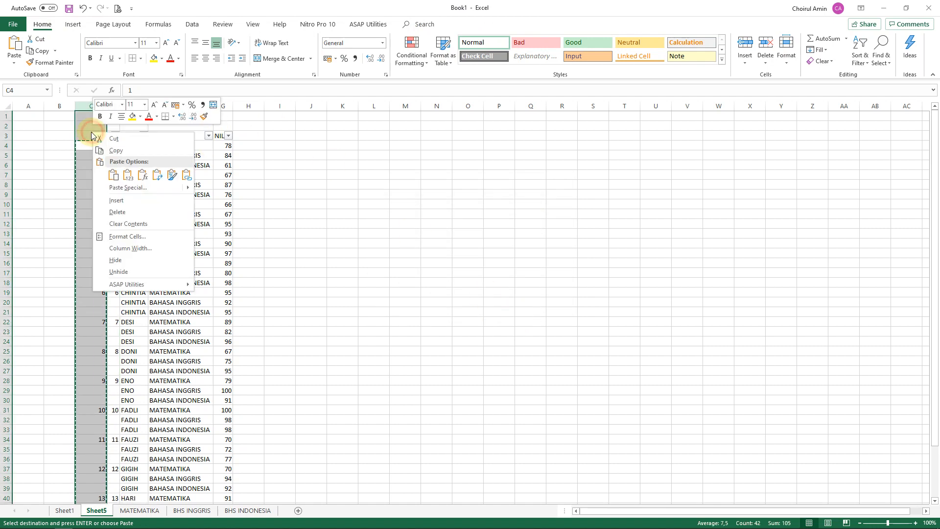
pyautogui.click(121, 211)
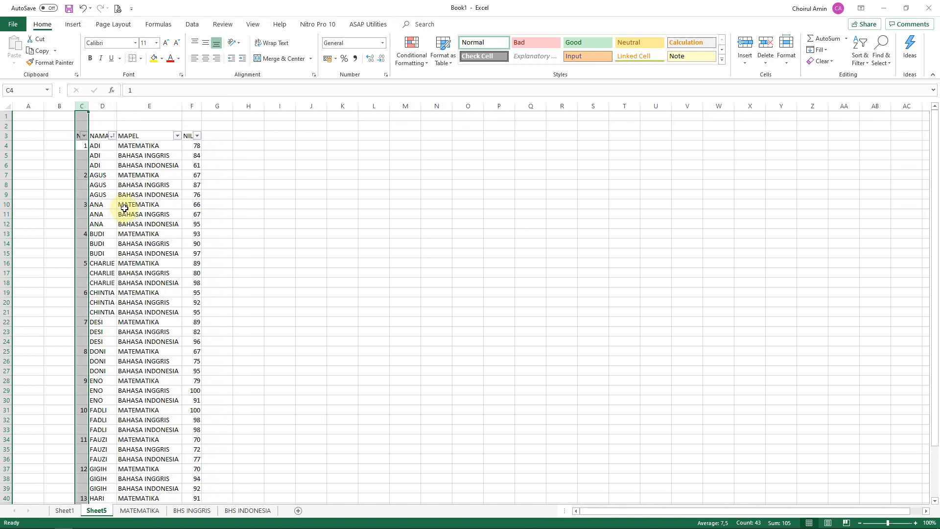
pyautogui.click(124, 212)
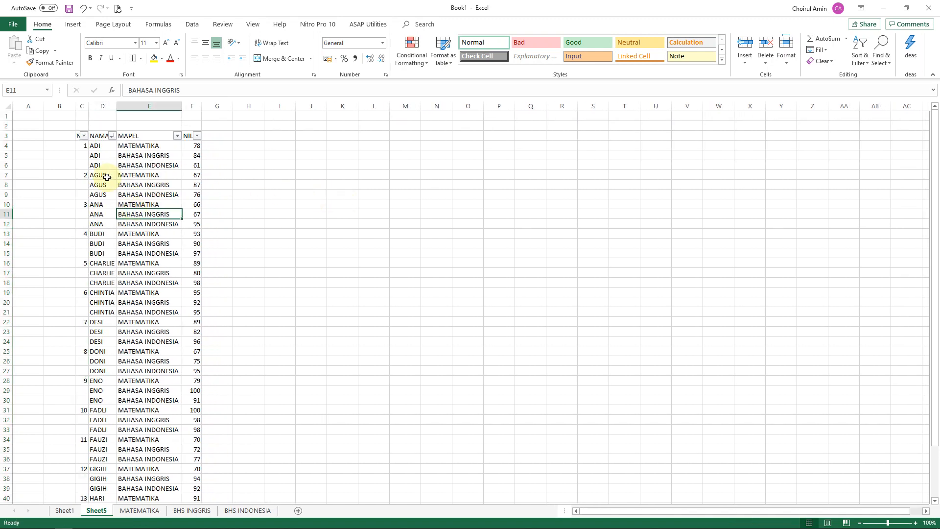
pyautogui.scroll(-6, 109, 178)
pyautogui.scroll(6, 114, 181)
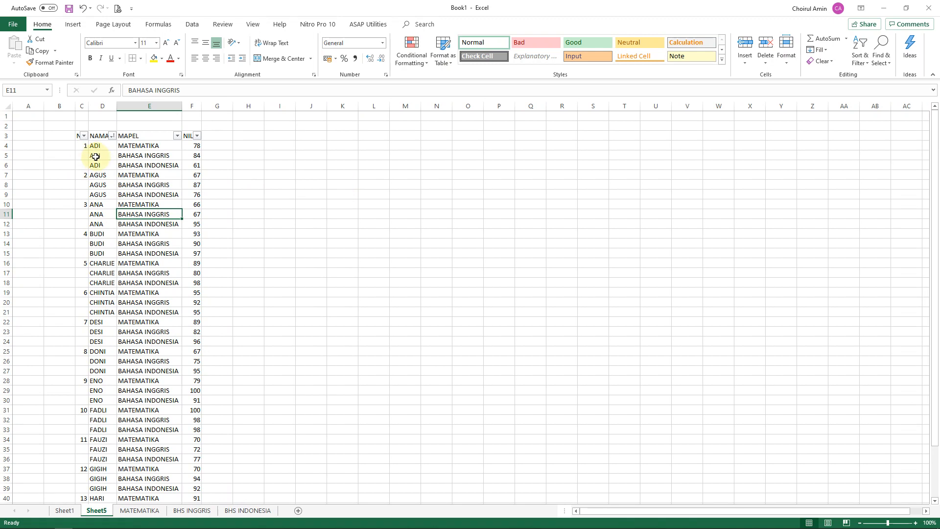
# - Apply all borders to the whole student table, including the headers, in C3:F45
pyautogui.click(77, 137)
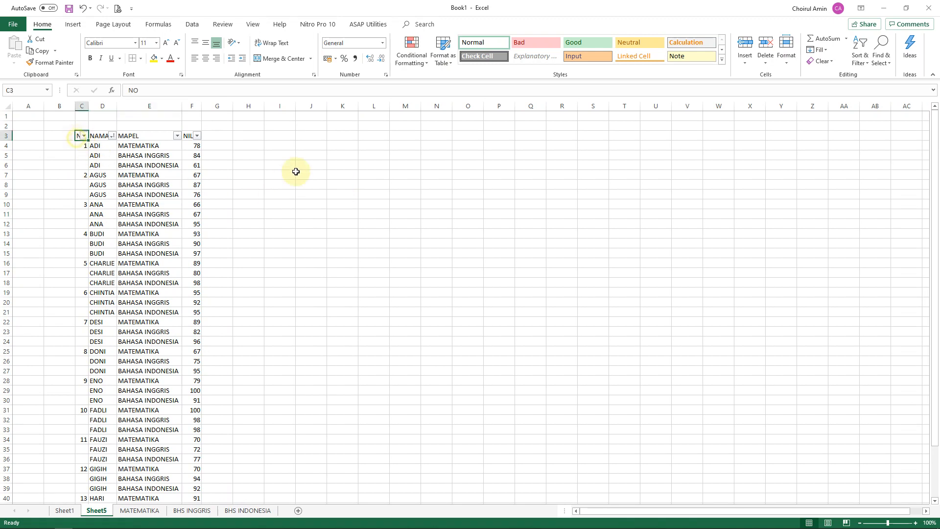
pyautogui.hotkey('shift', 'Right')
pyautogui.hotkey('shift', 'Right')
pyautogui.hotkey('shift', 'Right')
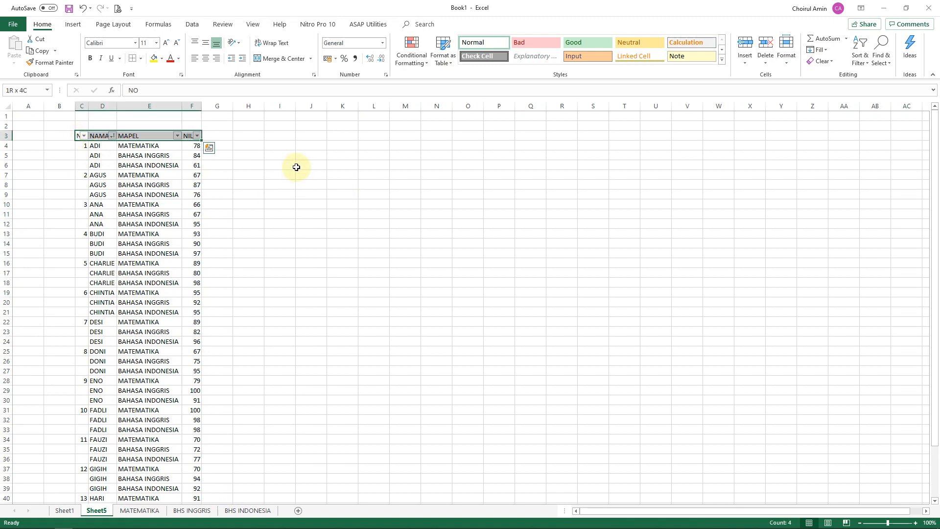
pyautogui.hotkey('ctrl', 'shift', 'Down')
pyautogui.hotkey('shift', 'Down')
pyautogui.hotkey('shift', 'Up')
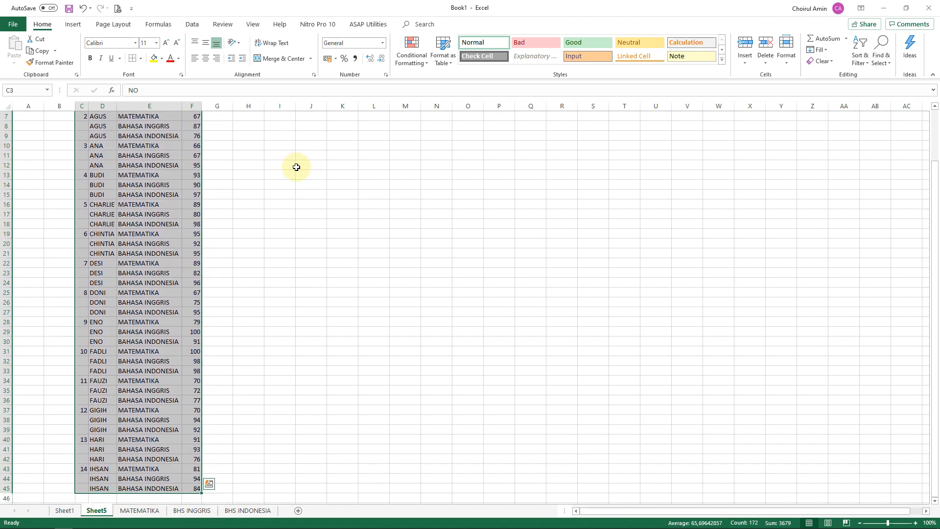
pyautogui.click(142, 58)
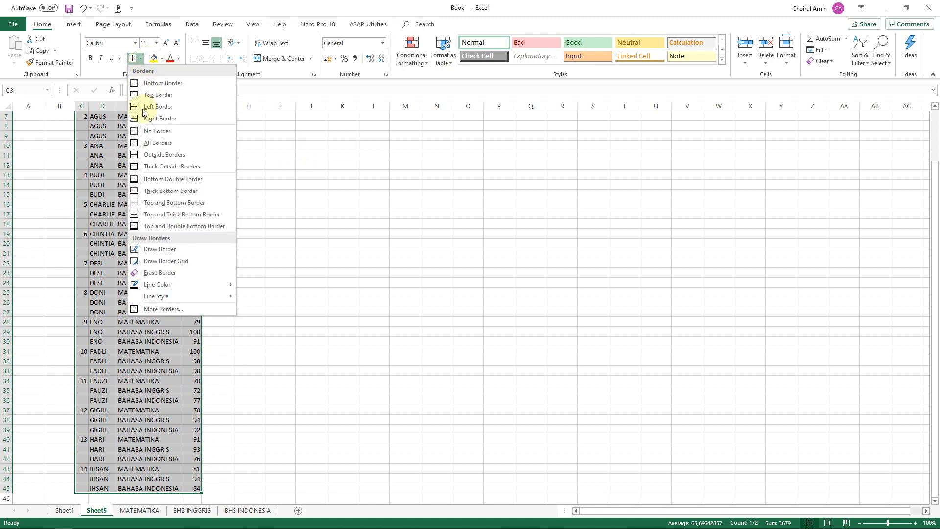
pyautogui.click(156, 143)
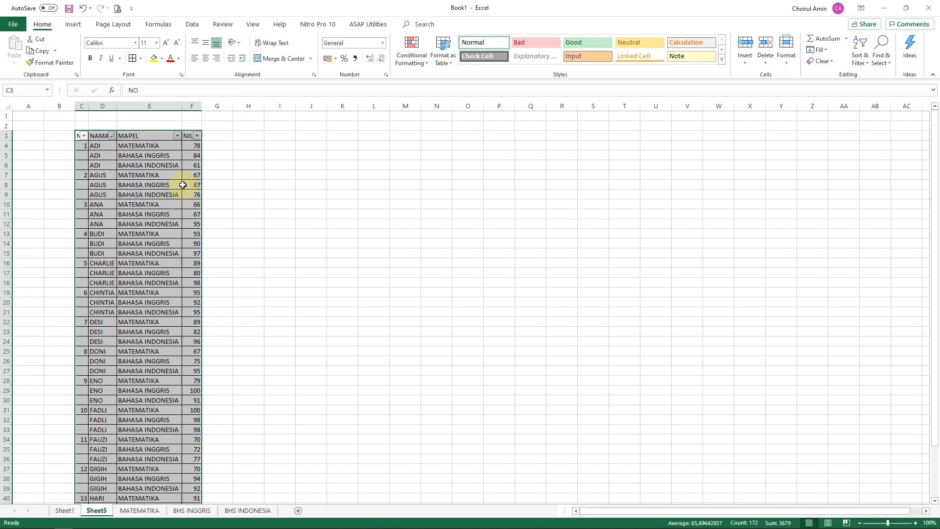
pyautogui.press('alt')
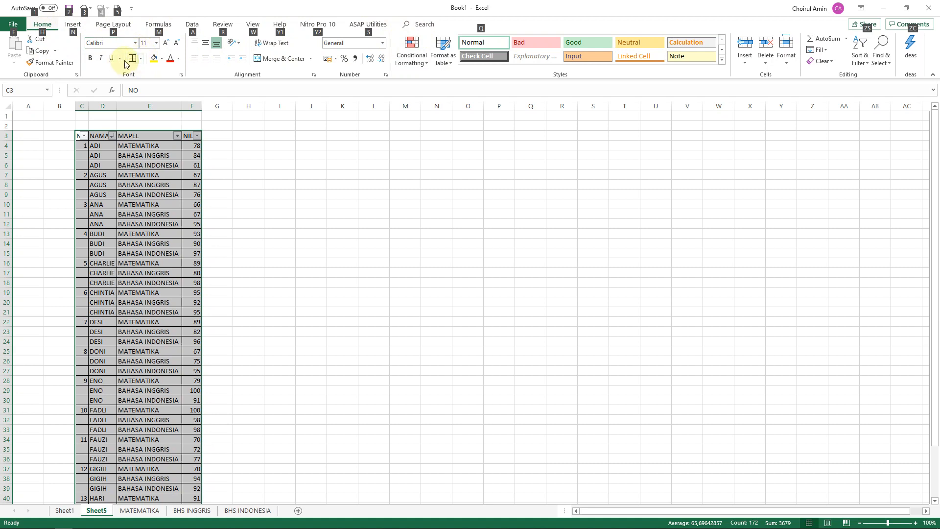
# - Undo the all-borders formatting on the student table
pyautogui.press('Escape')
pyautogui.press('alt')
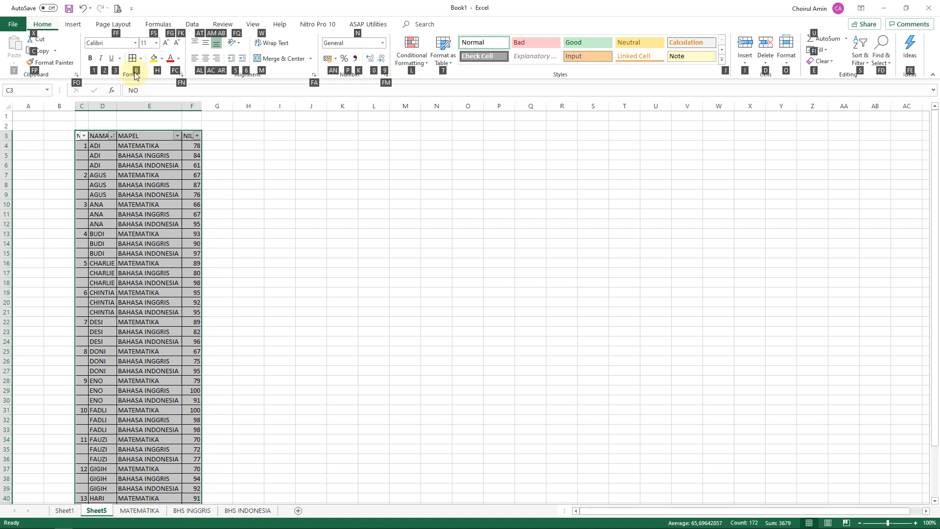
pyautogui.press('b')
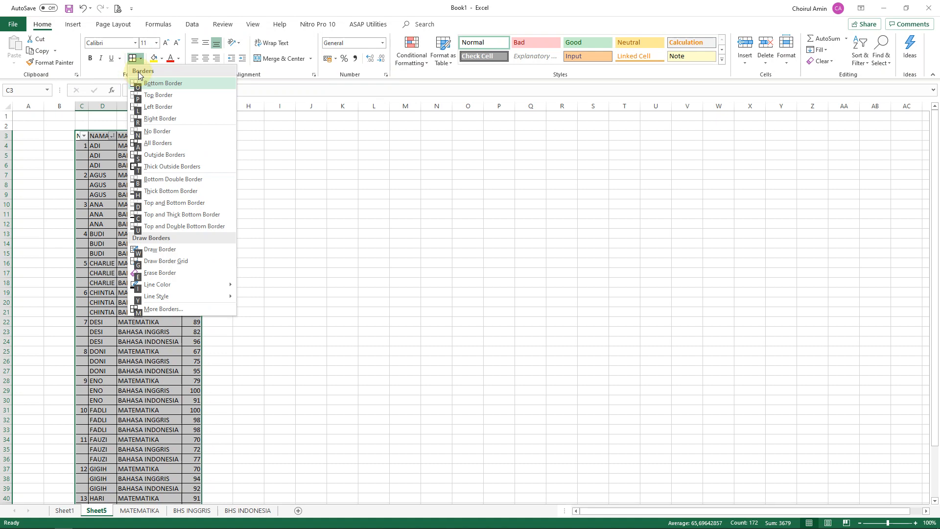
pyautogui.click(146, 147)
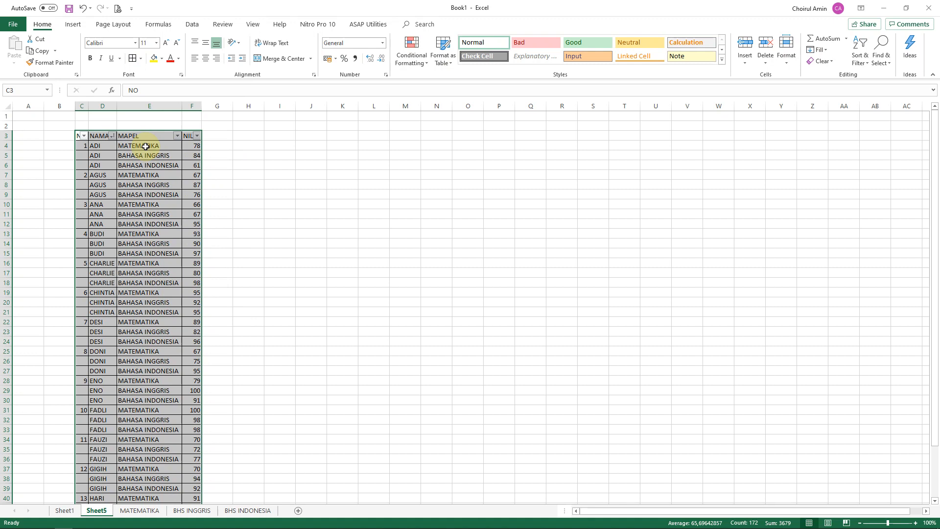
pyautogui.hotkey('ctrl', 'z')
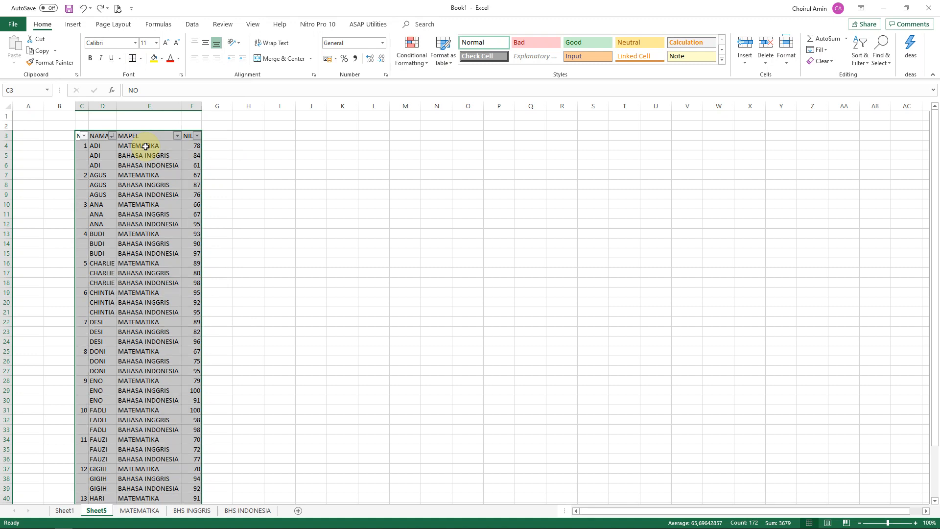
# - Apply all borders to the student table C3:F45, headers included
pyautogui.press('Left')
pyautogui.press('Right')
pyautogui.hotkey('shift', 'Right')
pyautogui.hotkey('shift', 'Right')
pyautogui.hotkey('shift', 'Right')
pyautogui.hotkey('shift', 'Right')
pyautogui.hotkey('shift', 'Left')
pyautogui.hotkey('ctrl', 'shift', 'Down')
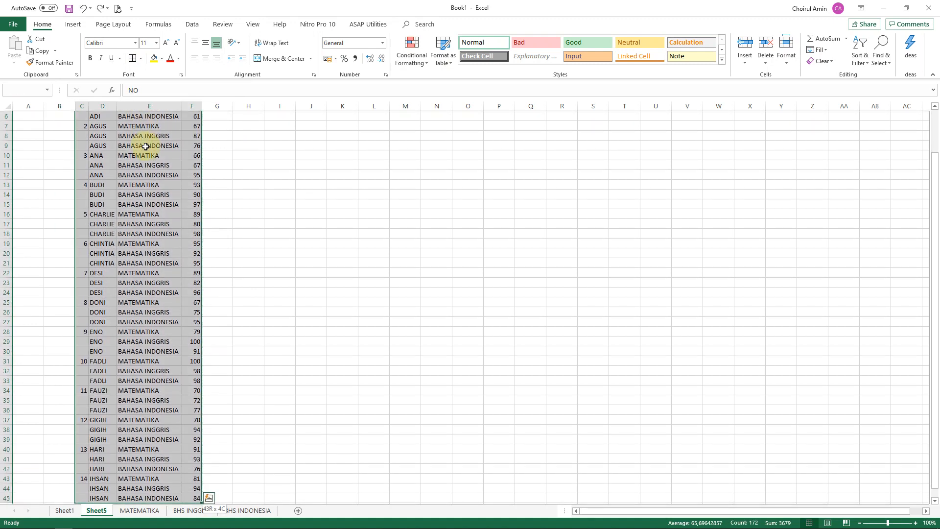
pyautogui.hotkey('alt', 'h')
pyautogui.press('b')
pyautogui.press('a')
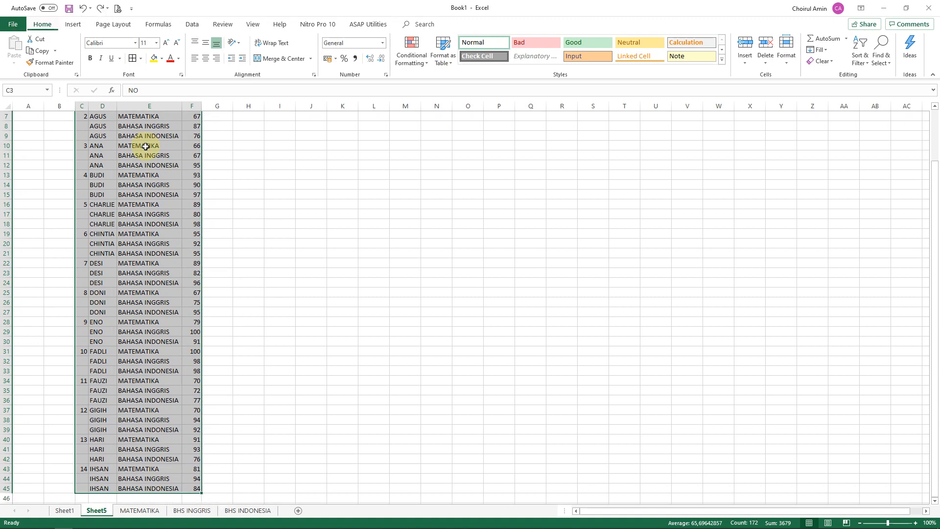
pyautogui.scroll(2, 146, 147)
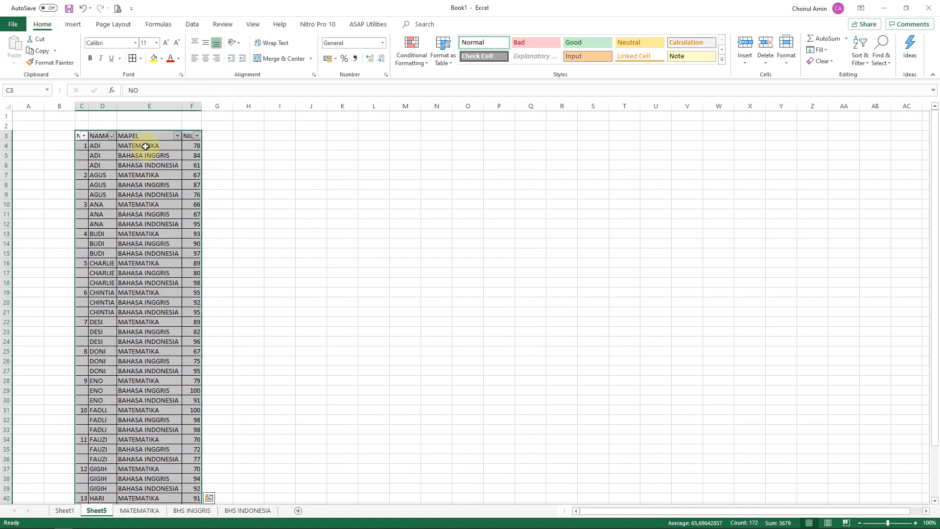
# - Make the table headers in C3:F3 bold
pyautogui.press('Left')
pyautogui.press('Right')
pyautogui.hotkey('shift', 'Right')
pyautogui.hotkey('shift', 'Right')
pyautogui.hotkey('shift', 'Right')
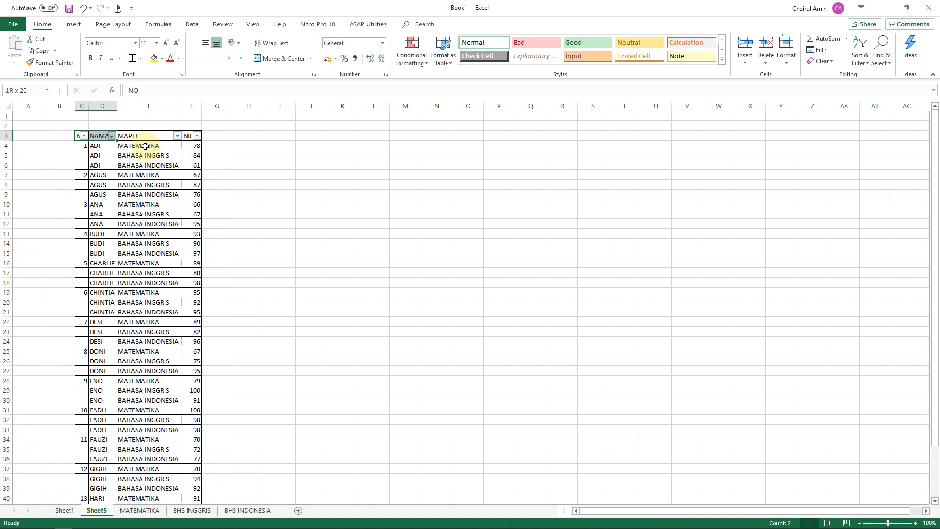
pyautogui.hotkey('ctrl', 'b')
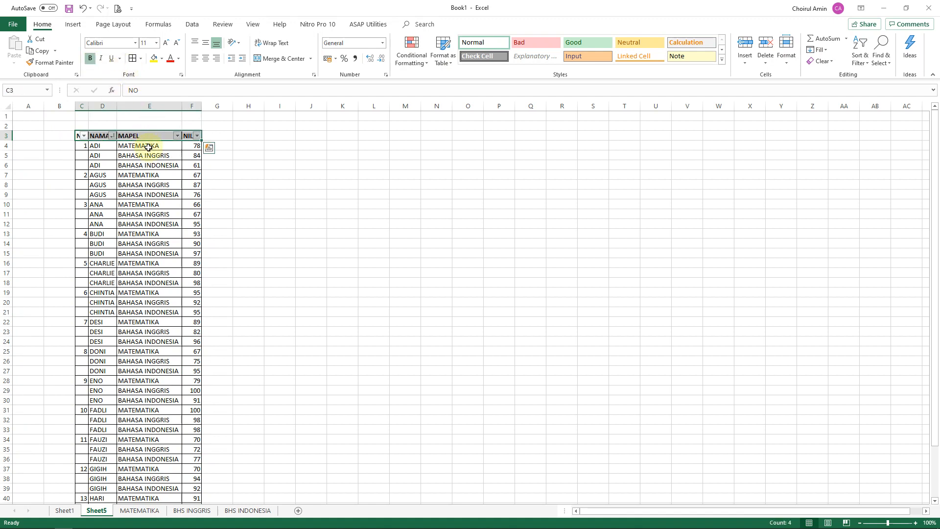
pyautogui.click(148, 147)
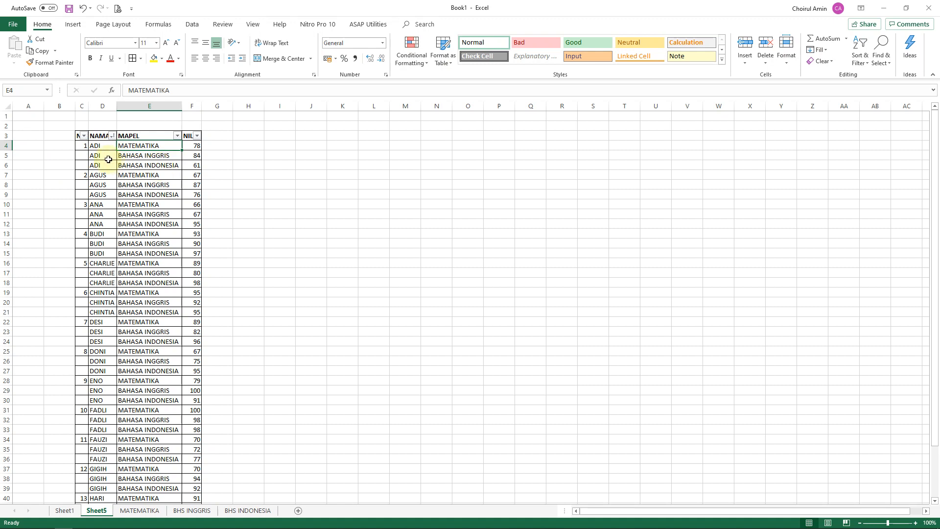
# - Filter the NO column to show only the rows with blank numbers
pyautogui.click(85, 137)
pyautogui.click(54, 230)
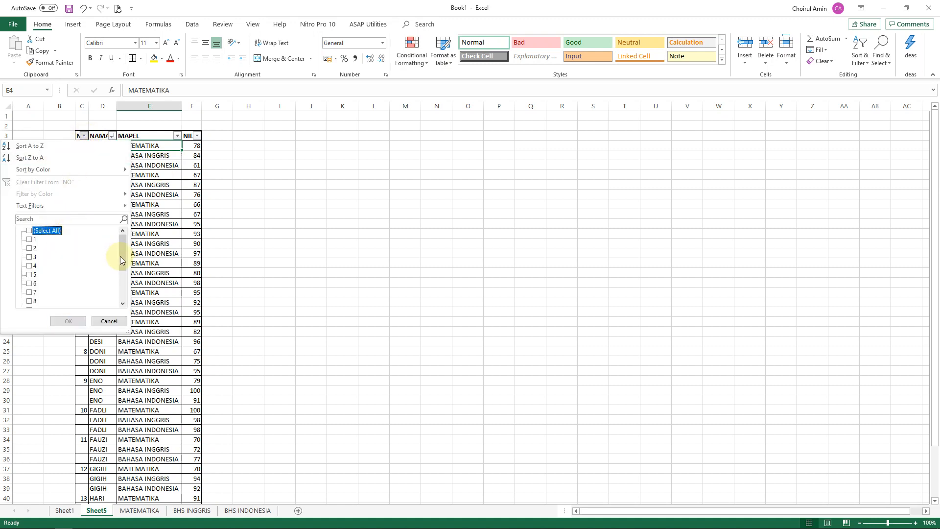
pyautogui.moveTo(123, 258); pyautogui.dragTo(122, 294)
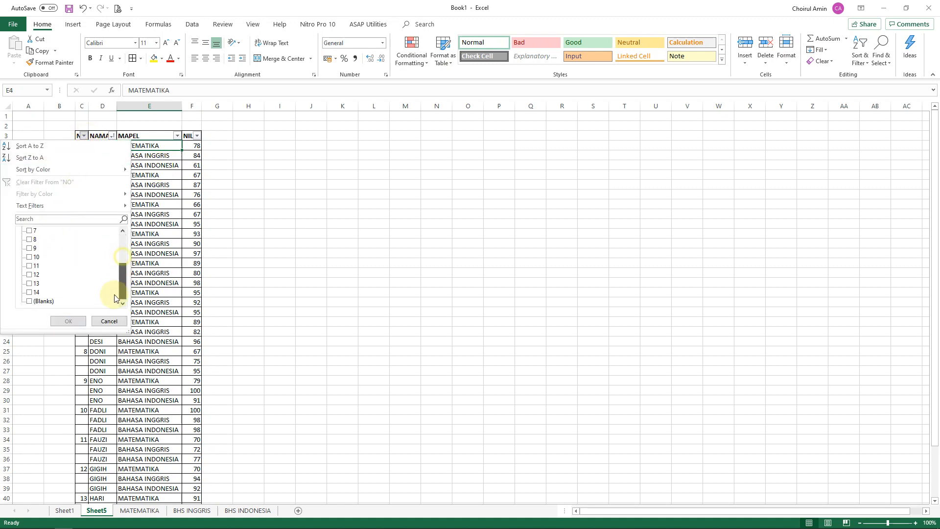
pyautogui.click(28, 304)
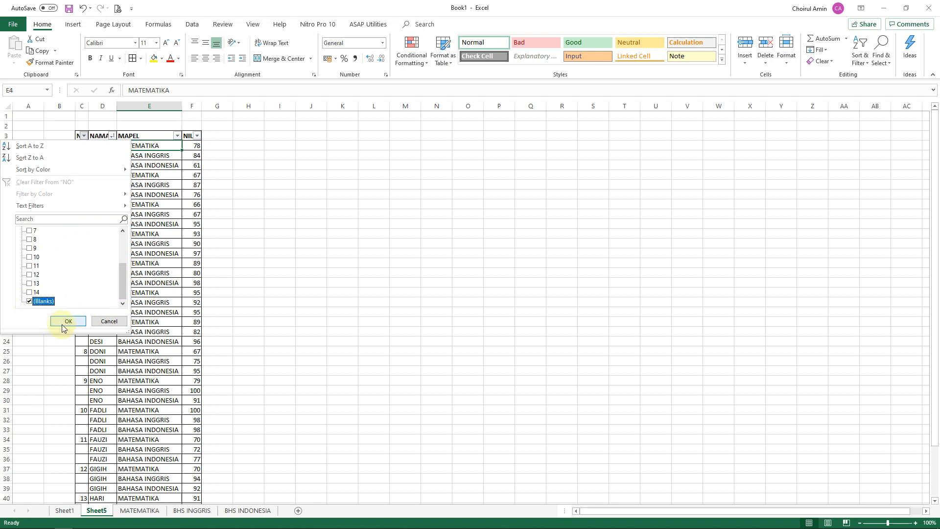
pyautogui.click(62, 323)
# - Clear the repeated names in the filtered NAMA cells from D5 down and show all rows of the NO column again
pyautogui.click(95, 145)
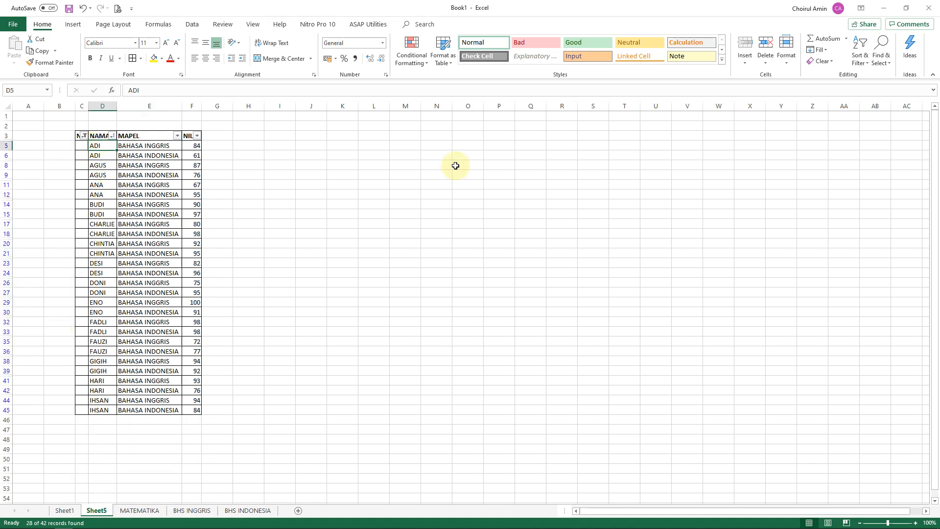
pyautogui.hotkey('ctrl', 'shift', 'Down')
pyautogui.press('Delete')
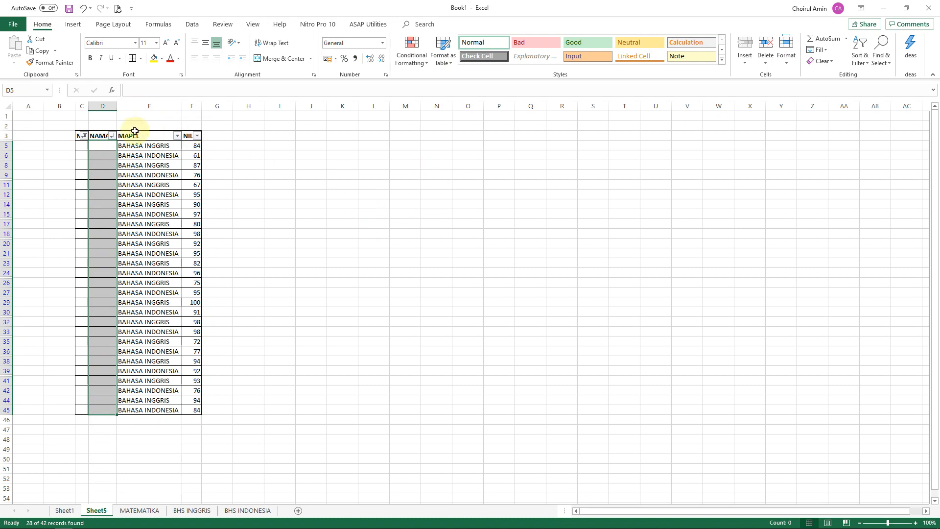
pyautogui.click(84, 135)
pyautogui.click(48, 230)
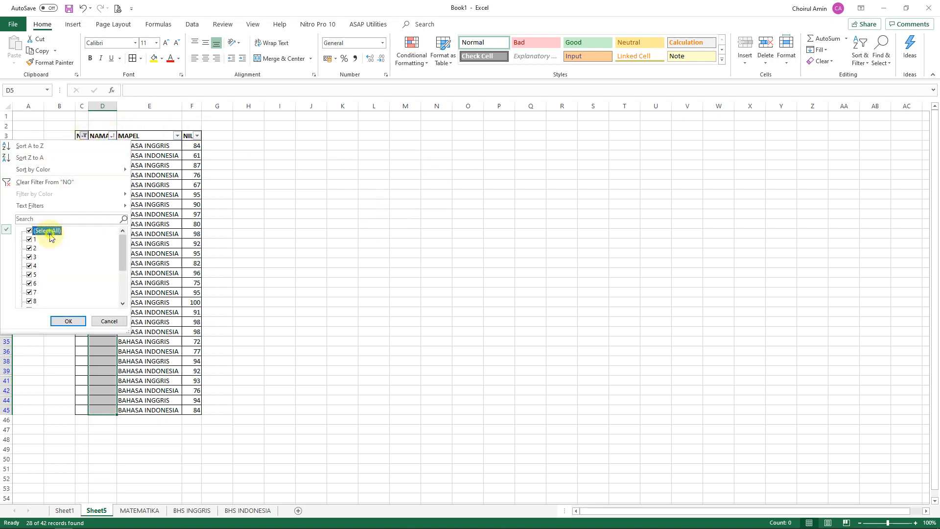
pyautogui.click(67, 321)
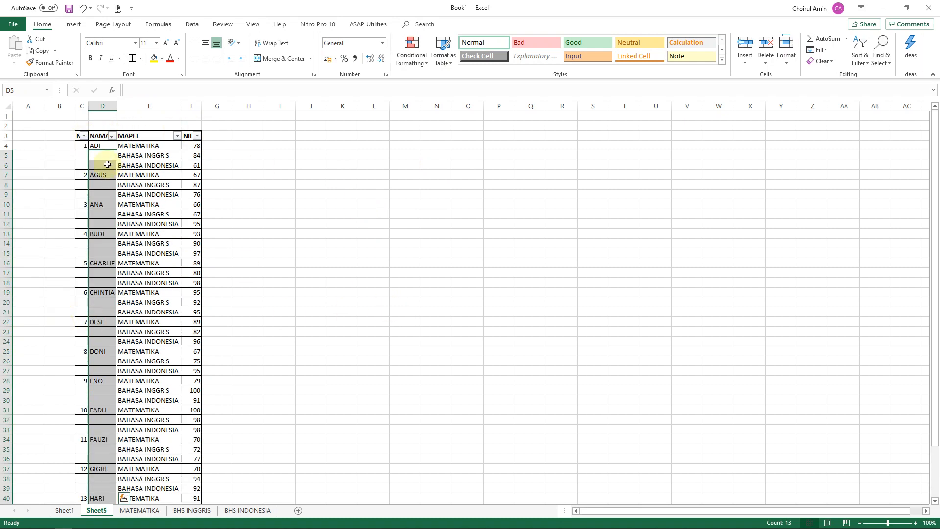
# - Filter the NO column to exclude blanks so that only the numbered student rows are listed
pyautogui.click(111, 137)
pyautogui.click(110, 137)
pyautogui.click(84, 136)
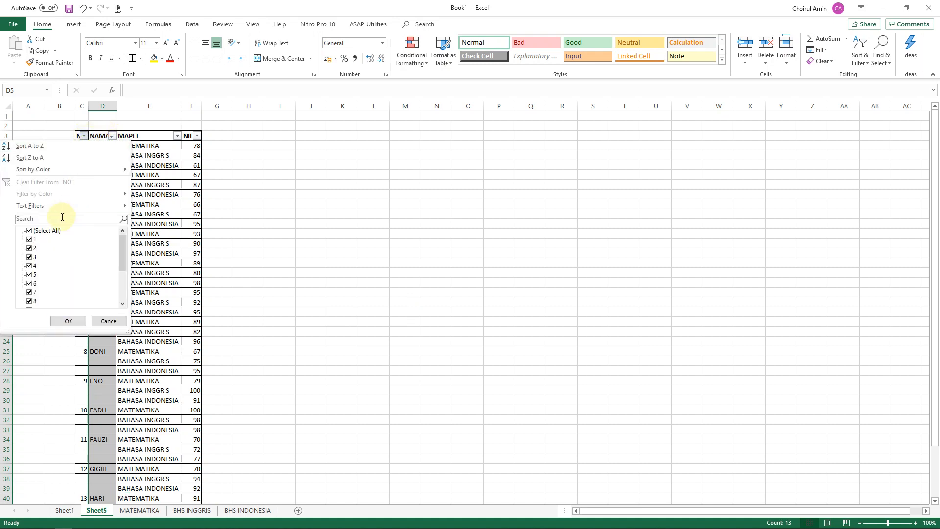
pyautogui.moveTo(122, 245); pyautogui.dragTo(98, 295)
pyautogui.click(43, 300)
pyautogui.click(68, 320)
pyautogui.moveTo(132, 213); pyautogui.dragTo(134, 224)
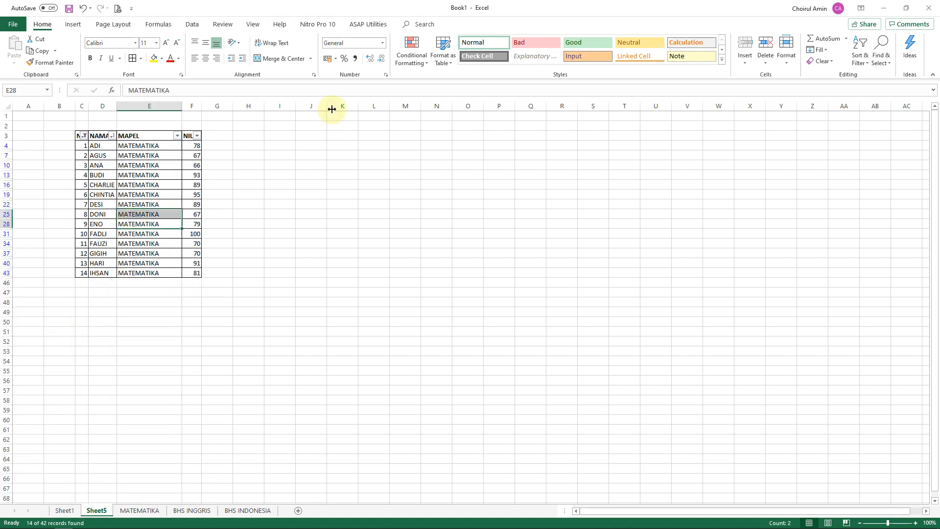
# - Clear the filter from the student table to bring back every row
pyautogui.press('alt')
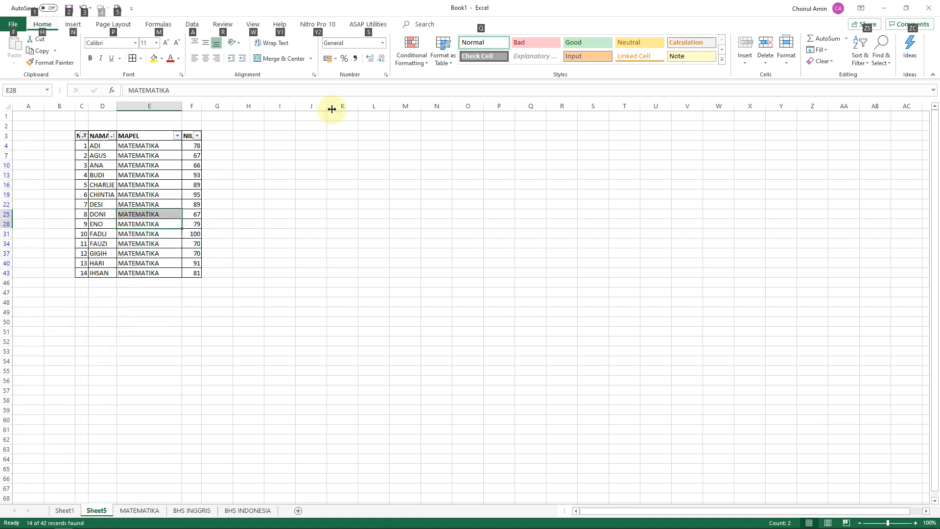
pyautogui.press('a')
pyautogui.press('c')
pyautogui.click(199, 242)
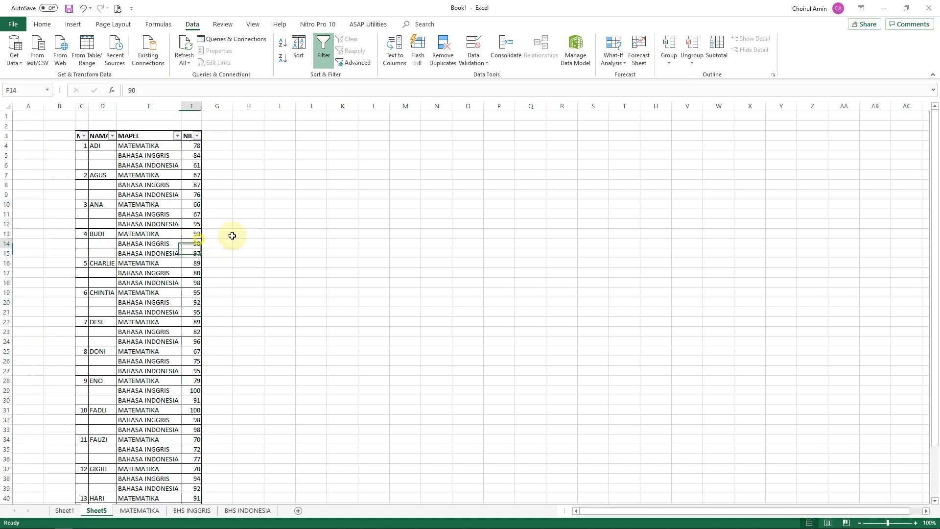
pyautogui.click(371, 196)
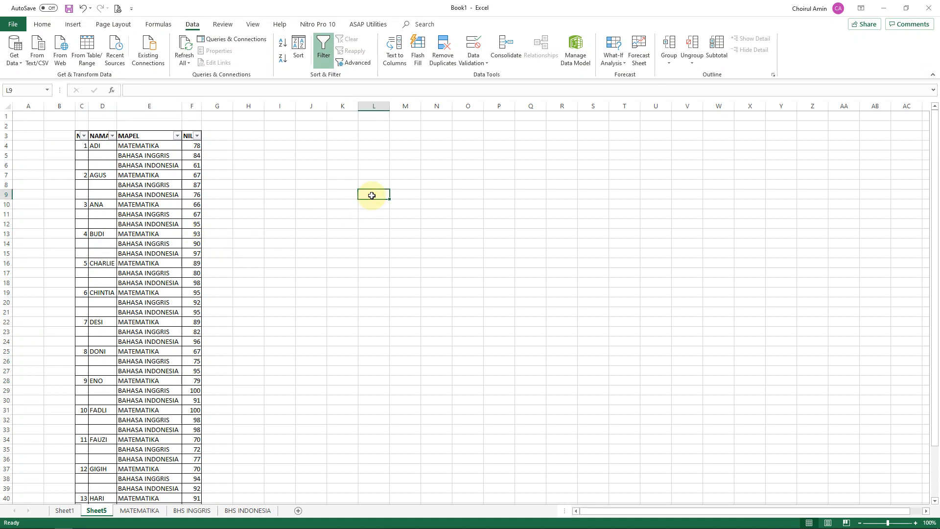
# - Add the header AVERAGE in G3, beside the score column
pyautogui.click(231, 133)
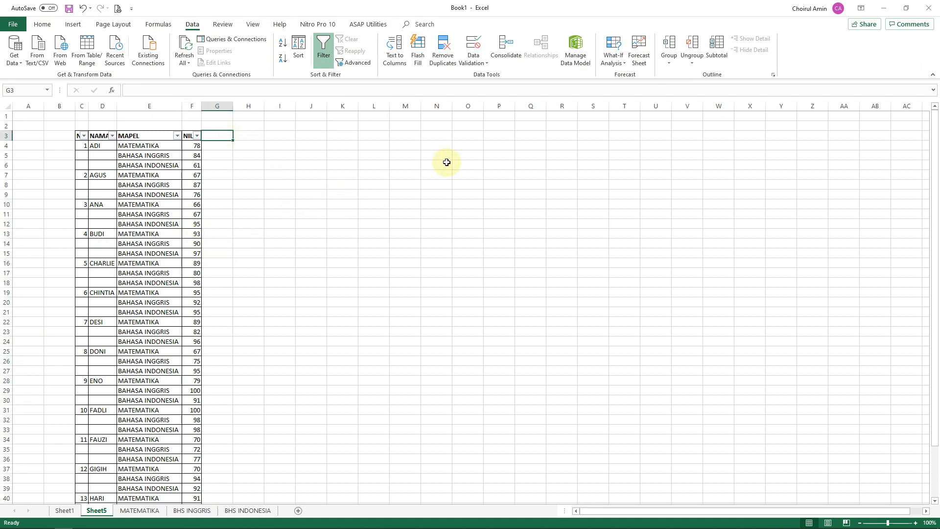
pyautogui.write('AVERAGE')
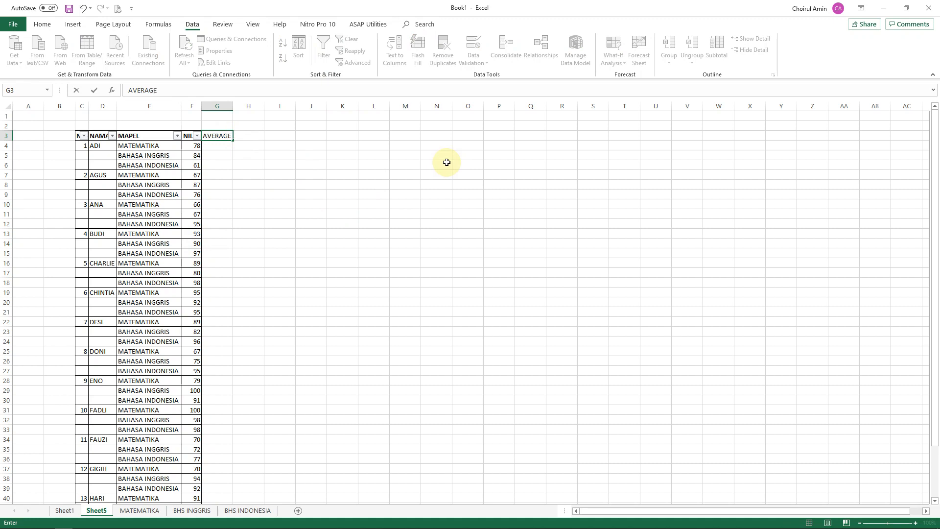
pyautogui.press('Return')
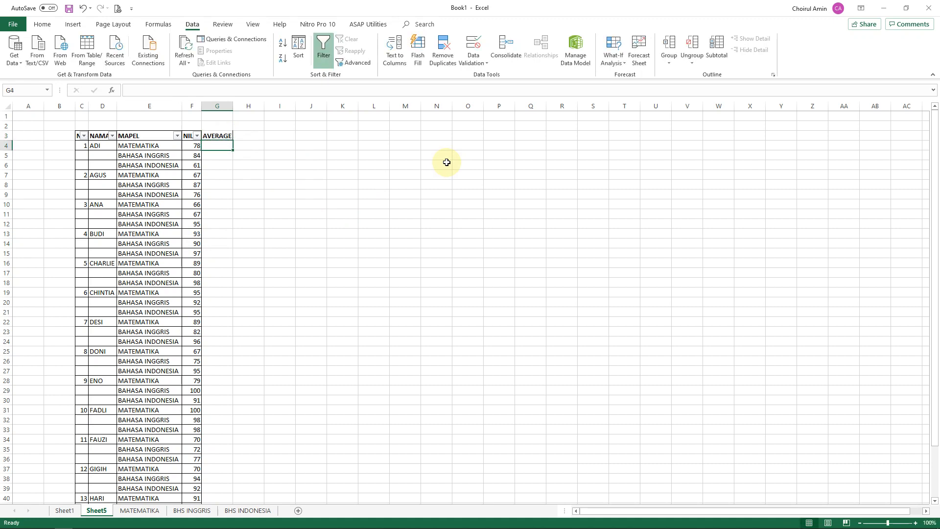
pyautogui.press('Left')
pyautogui.press('Left')
pyautogui.press('Left')
pyautogui.press('Right')
pyautogui.press('Right')
pyautogui.press('Right')
pyautogui.write('=AVERA')
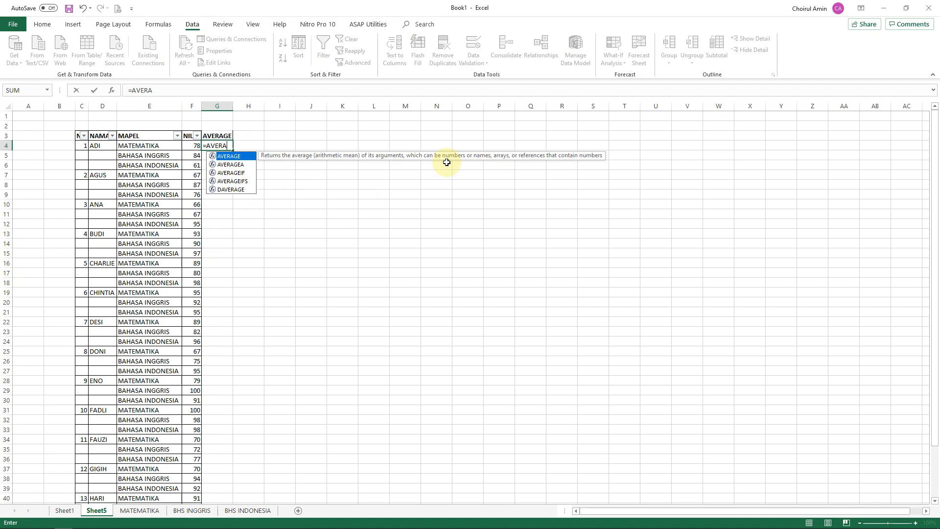
pyautogui.press('Down')
pyautogui.press('Down')
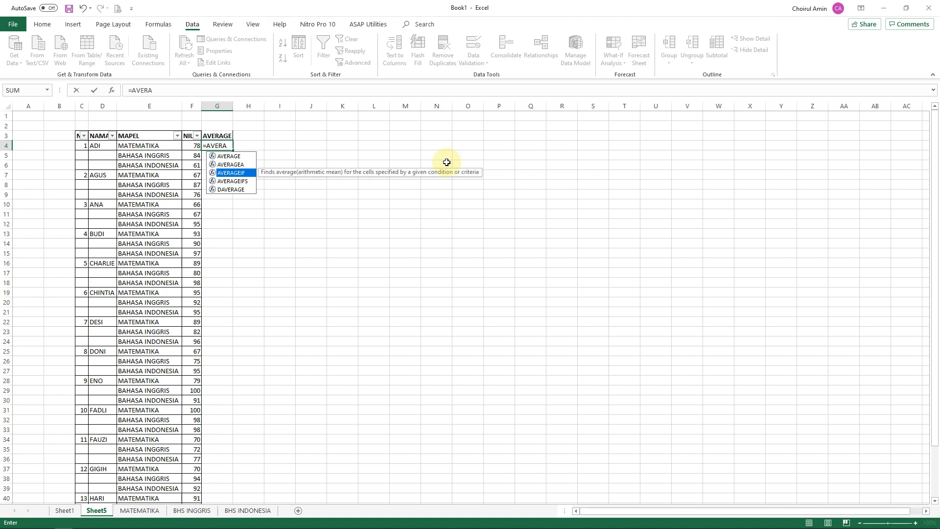
pyautogui.press('Tab')
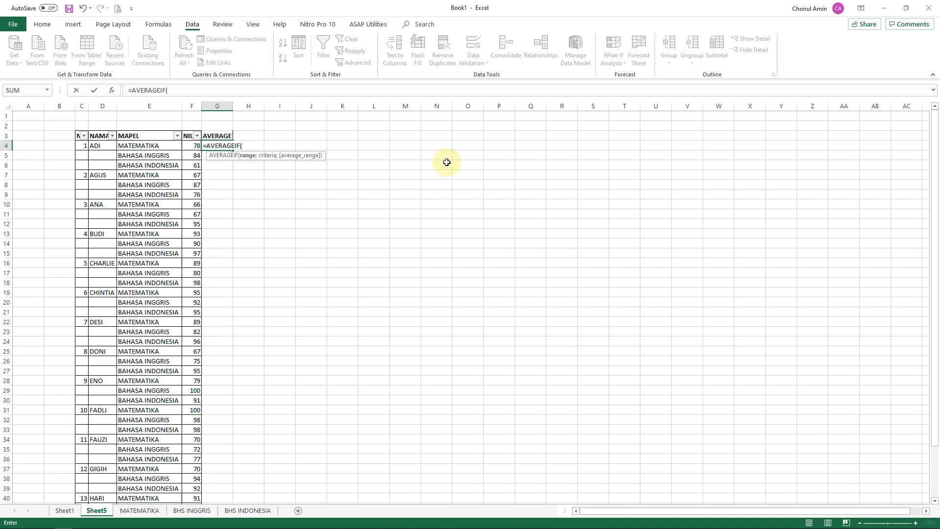
pyautogui.press('BackSpace')
pyautogui.press('BackSpace')
pyautogui.press('BackSpace')
pyautogui.press('BackSpace')
pyautogui.press('BackSpace')
pyautogui.press('BackSpace')
pyautogui.press('BackSpace')
pyautogui.press('BackSpace')
pyautogui.press('BackSpace')
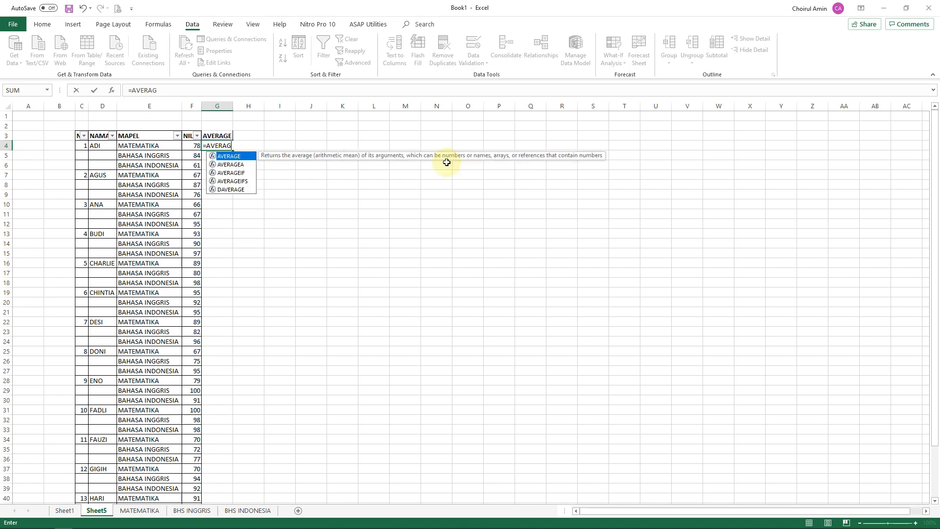
pyautogui.press('Tab')
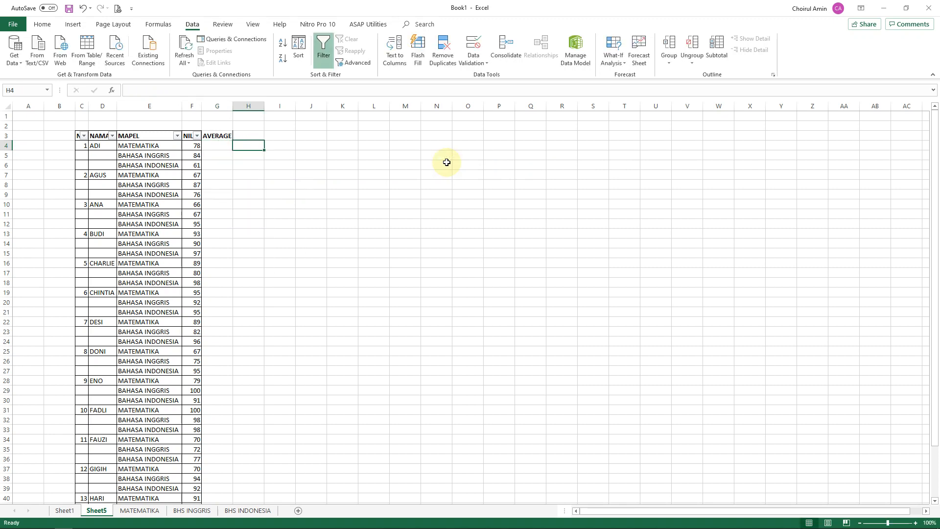
# - Select only the blank cells in the NAMA column from D4 down to D45 with Go To Special
pyautogui.press('Left')
pyautogui.press('Left')
pyautogui.press('Left')
pyautogui.press('Left')
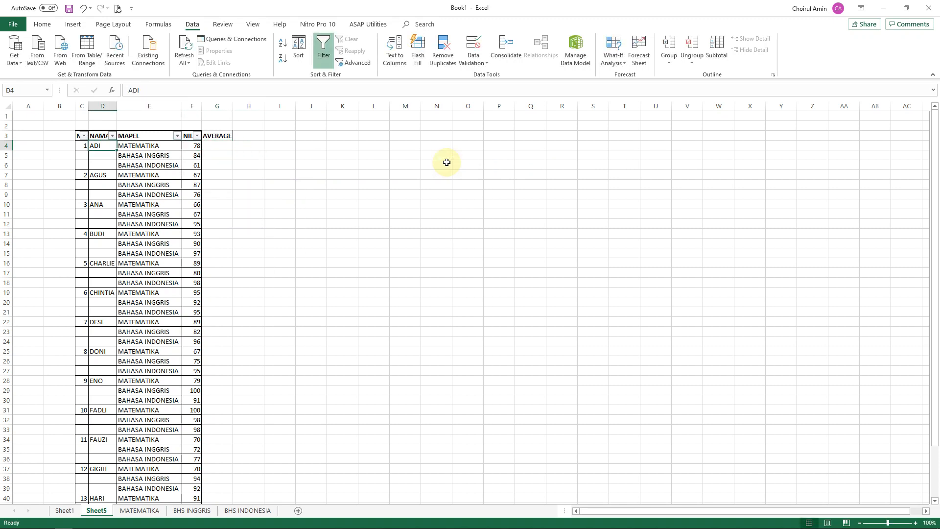
pyautogui.press('Up')
pyautogui.press('Down')
pyautogui.hotkey('ctrl', 'shift', 'Down')
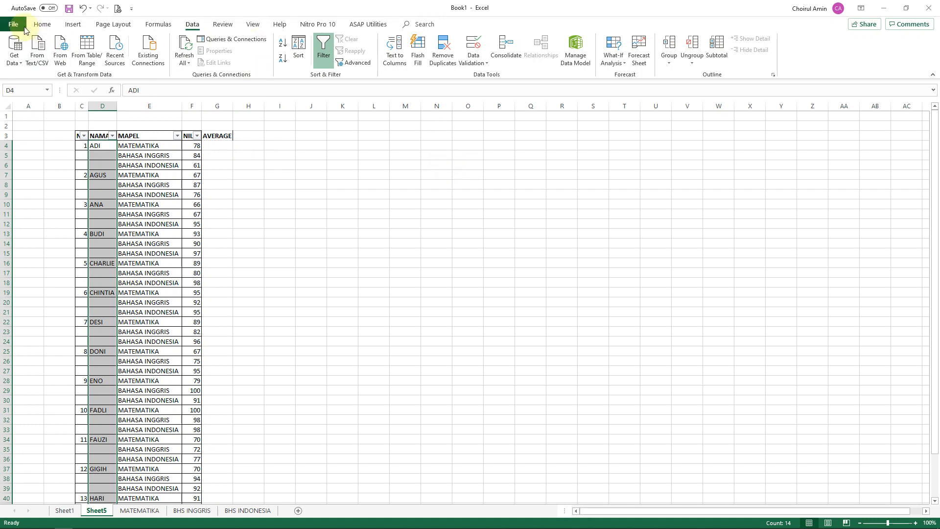
pyautogui.click(42, 24)
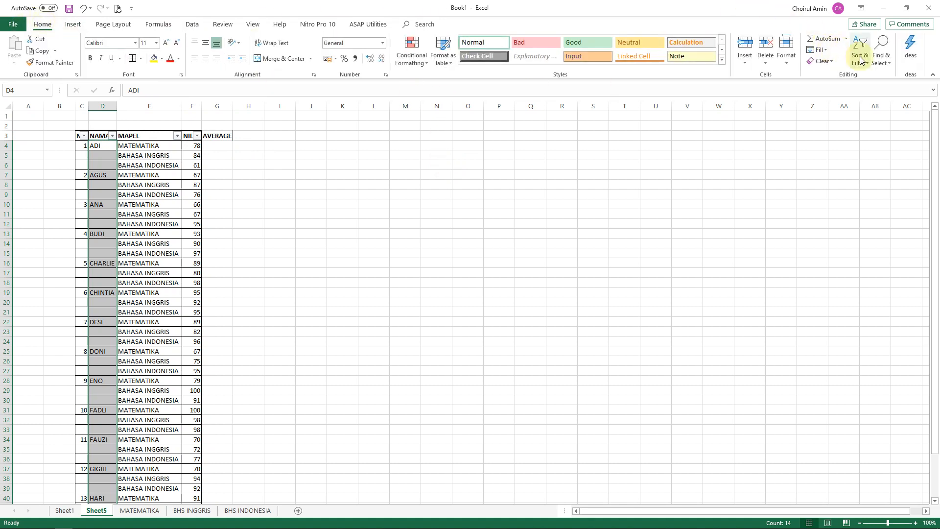
pyautogui.click(874, 59)
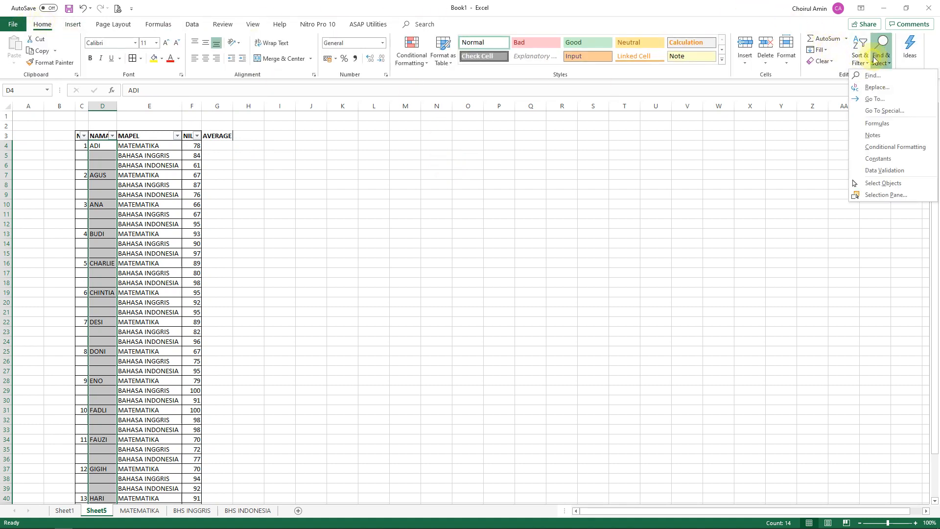
pyautogui.click(881, 111)
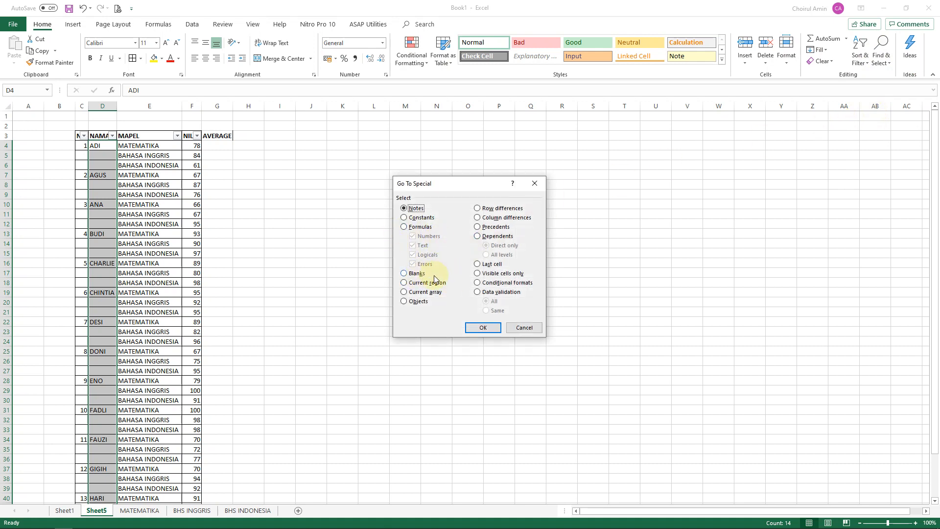
pyautogui.click(416, 273)
pyautogui.click(482, 327)
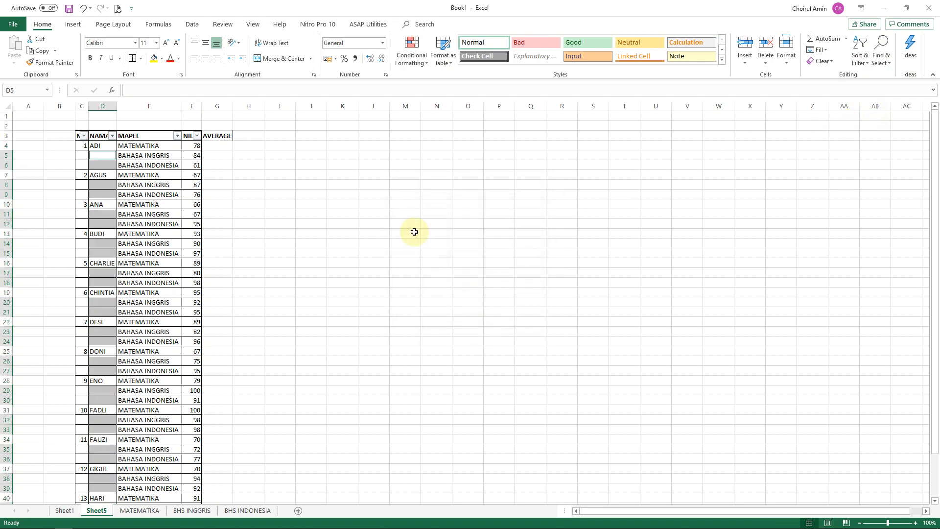
# - Fill all the selected blank NAMA cells at once with the formula =D4, so each repeats the name above it
pyautogui.write('=')
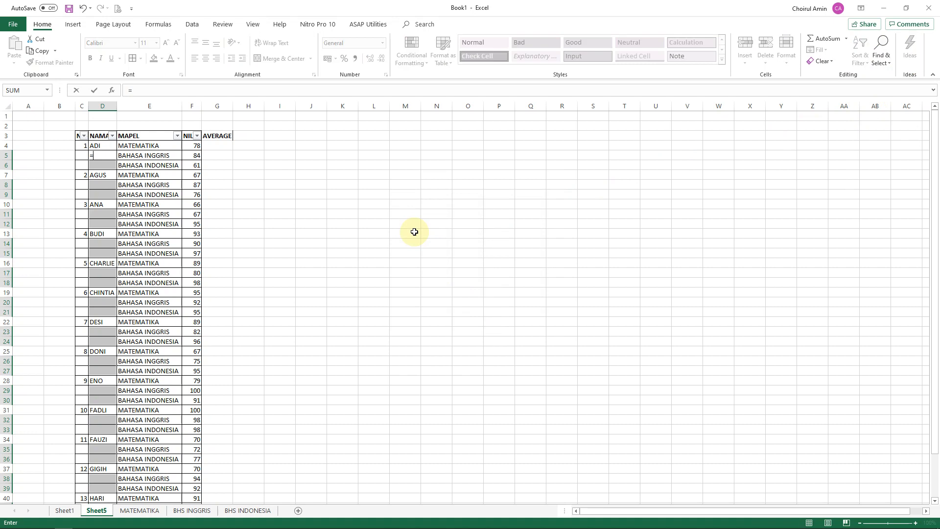
pyautogui.click(96, 145)
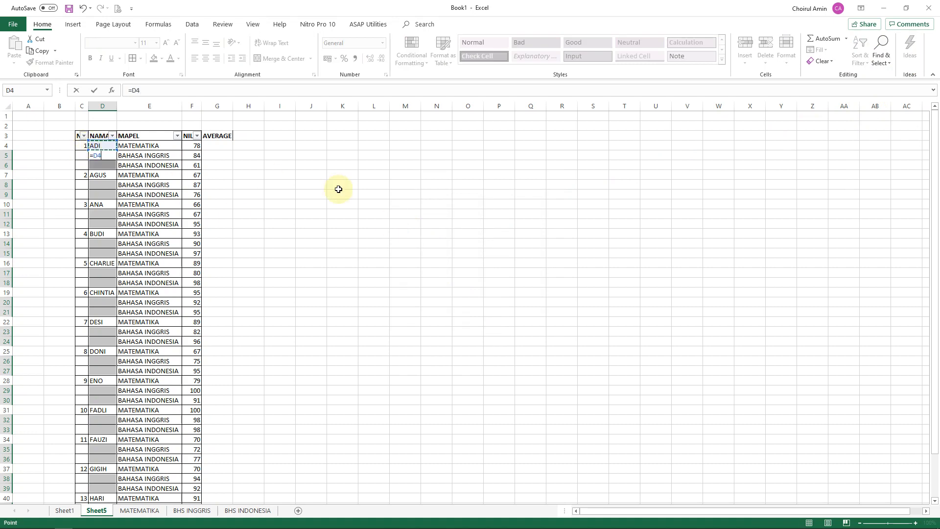
pyautogui.hotkey('ctrl', 'Return')
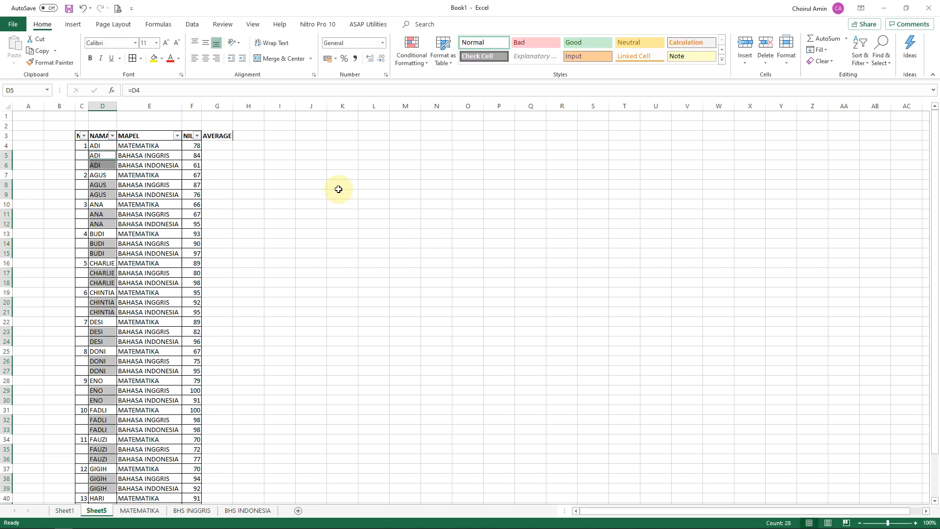
# - Convert the NAMA column from D4 to D45 to plain values by copying it and pasting values in place
pyautogui.press('Down')
pyautogui.press('Down')
pyautogui.press('Down')
pyautogui.press('Down')
pyautogui.press('Down')
pyautogui.press('Down')
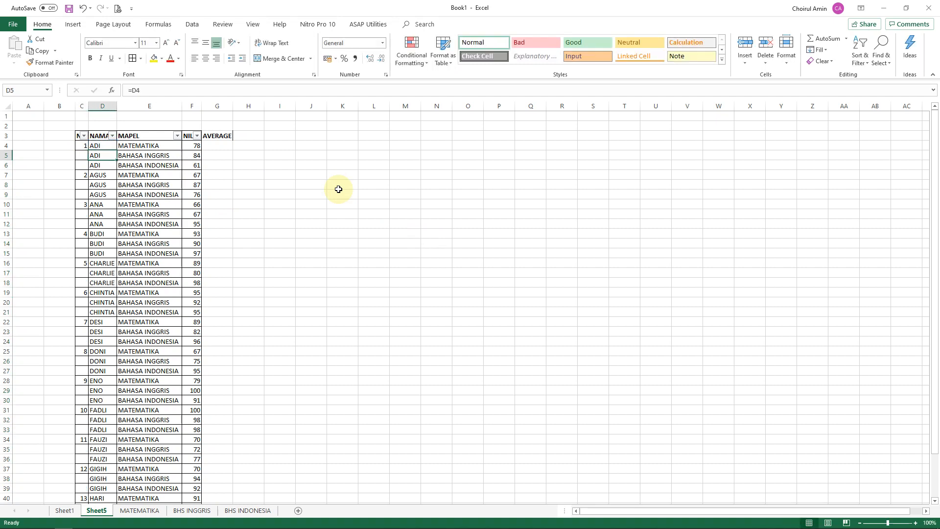
pyautogui.press('Down')
pyautogui.press('Down')
pyautogui.hotkey('ctrl', 'Up')
pyautogui.press('Down')
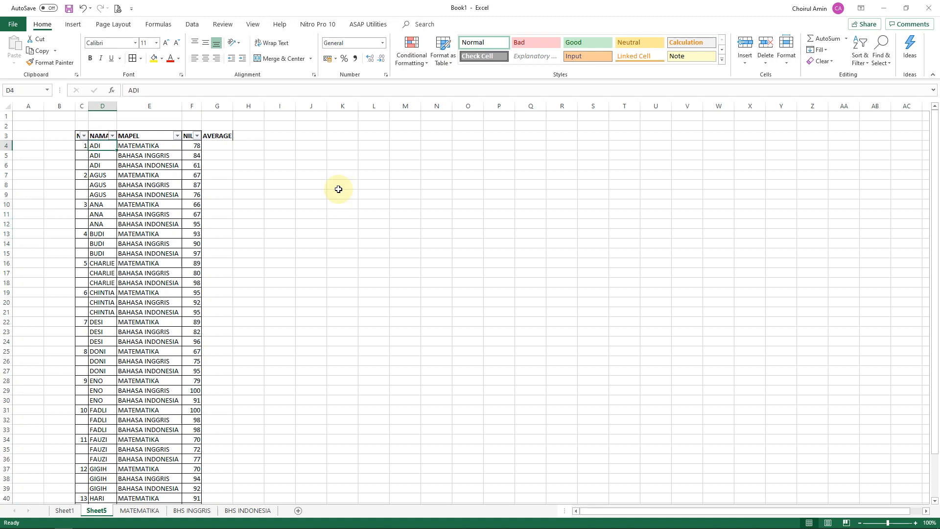
pyautogui.hotkey('ctrl', 'shift', 'Down')
pyautogui.hotkey('ctrl', 'c')
pyautogui.hotkey('alt', 'e')
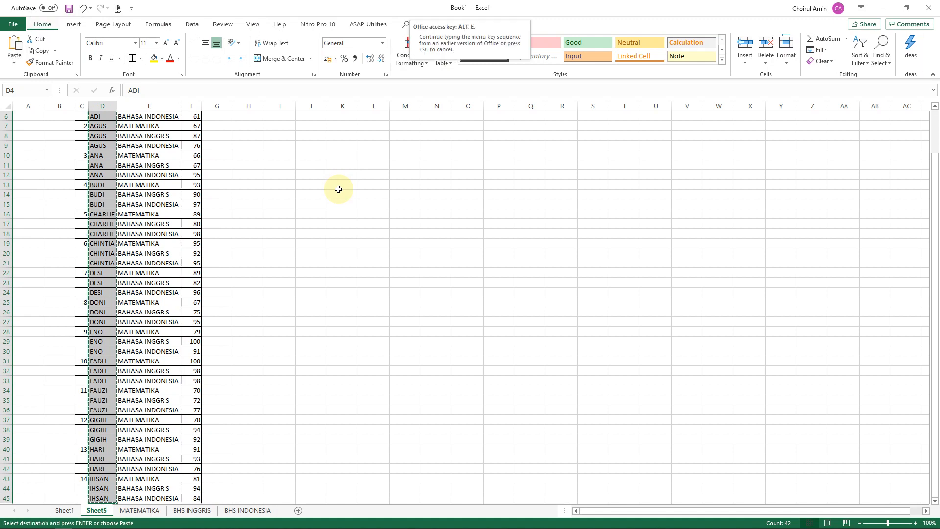
pyautogui.press('s')
pyautogui.press('v')
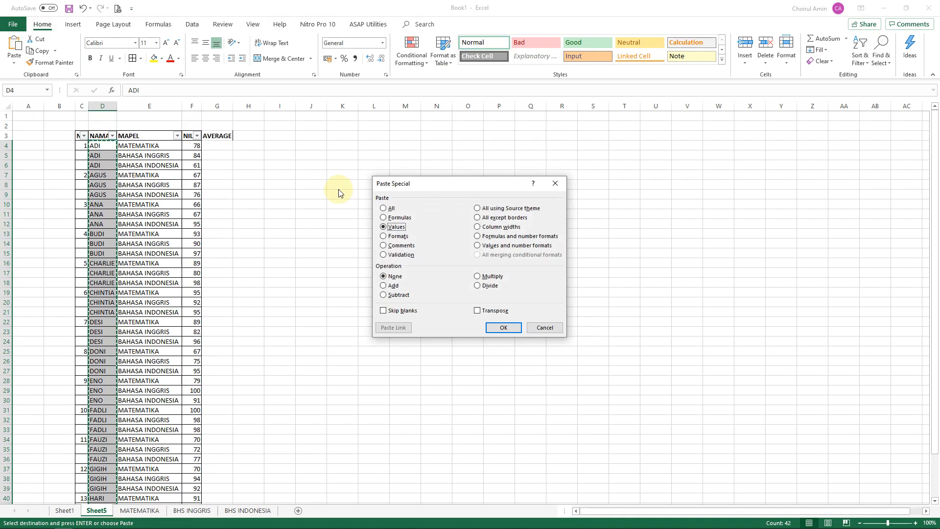
pyautogui.press('Return')
pyautogui.press('Escape')
# - Start an AVERAGEIF formula in G4 with the absolute NAMA range $D$4:$D$45 as its range
pyautogui.press('Right')
pyautogui.press('Right')
pyautogui.press('Right')
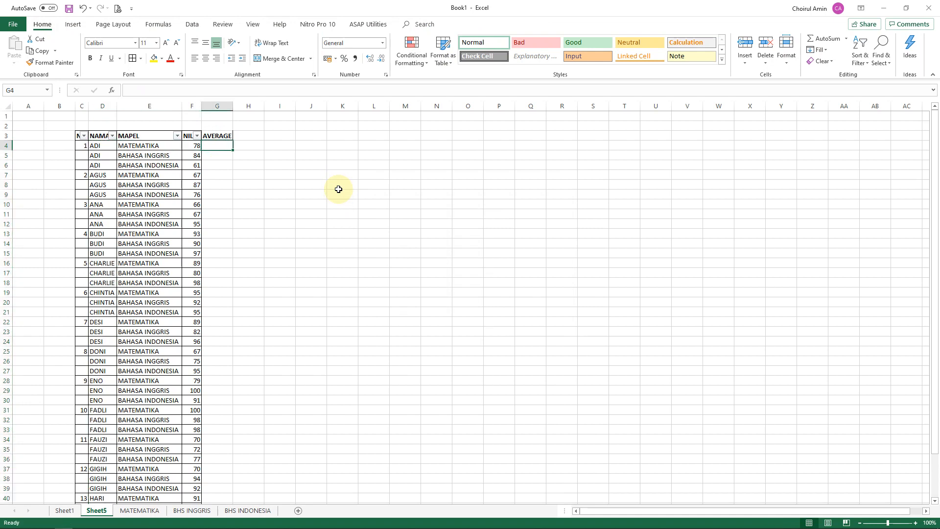
pyautogui.write('=AVER')
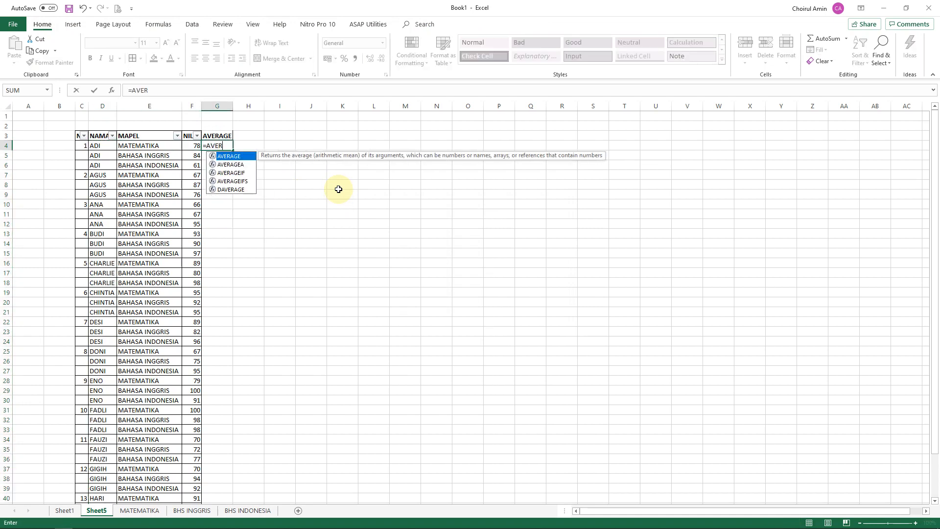
pyautogui.press('Down')
pyautogui.press('Down')
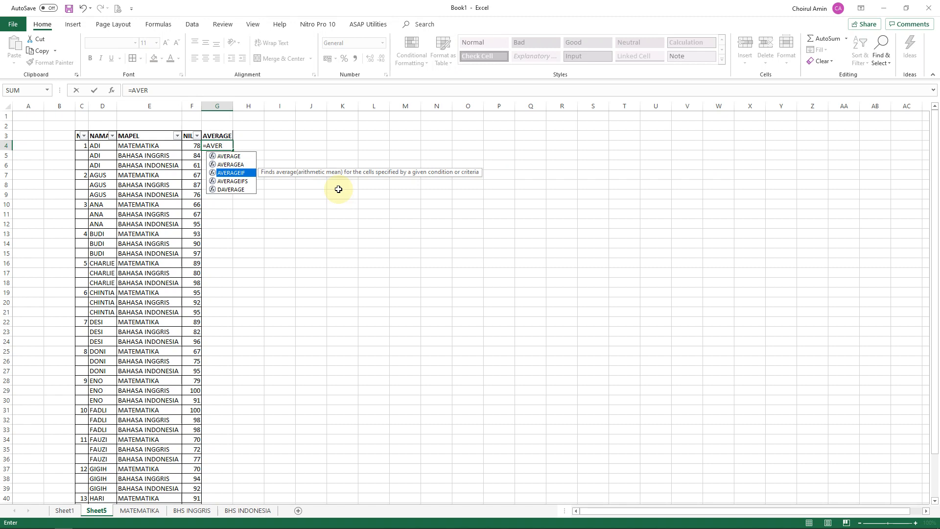
pyautogui.press('Tab')
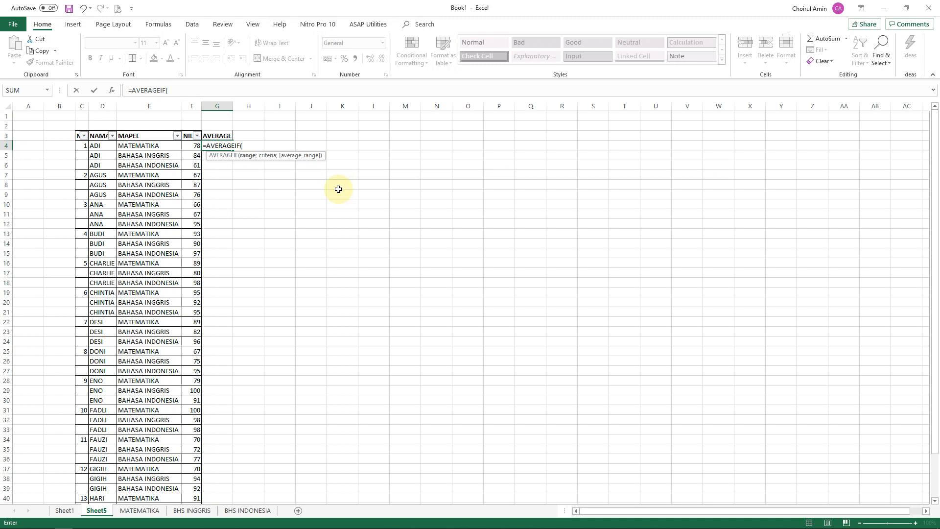
pyautogui.press('Left')
pyautogui.press('Left')
pyautogui.press('Left')
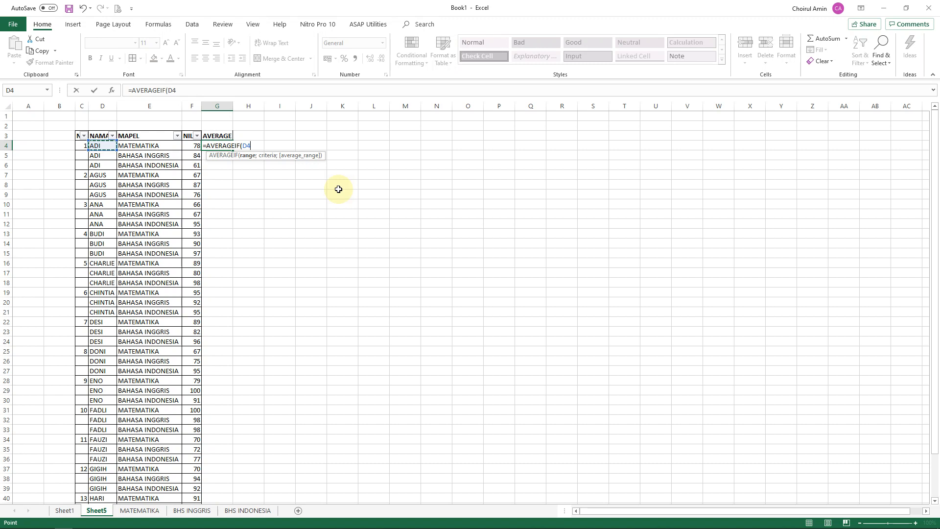
pyautogui.hotkey('ctrl', 'shift', 'Down')
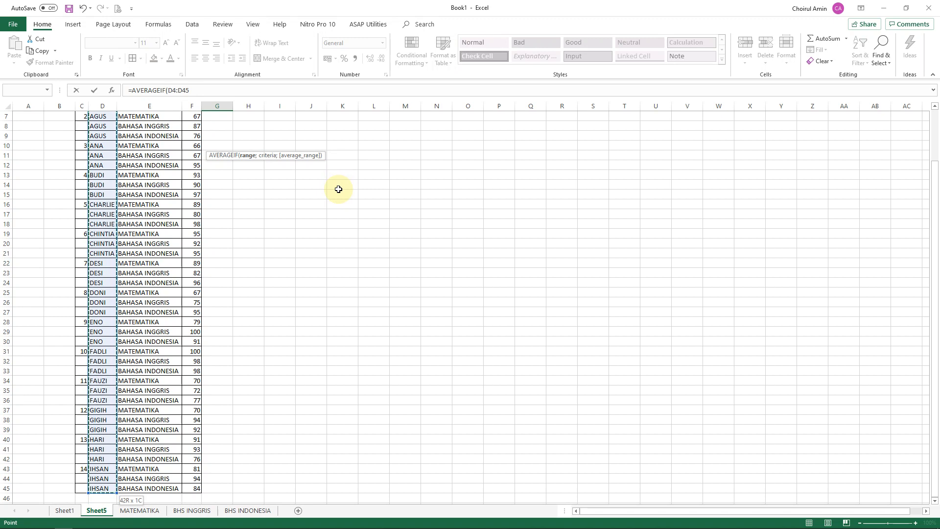
pyautogui.press('F4')
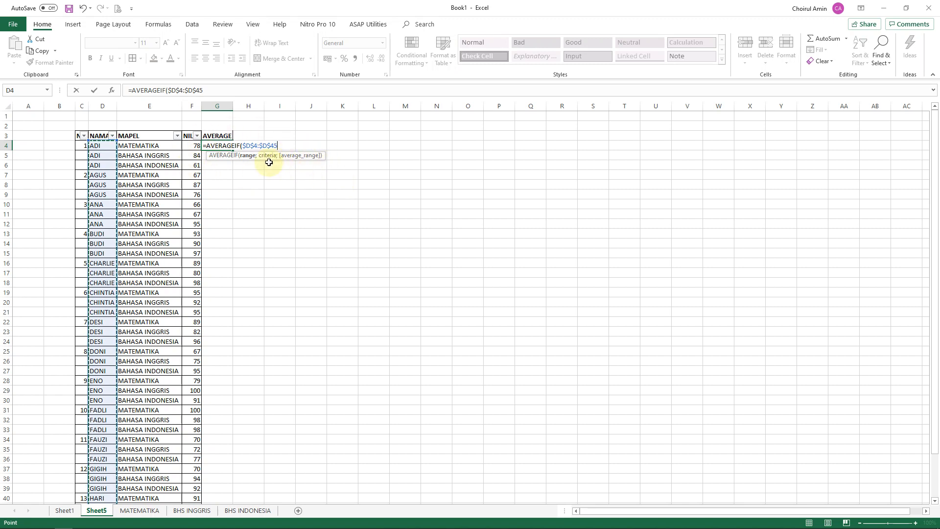
pyautogui.write(';')
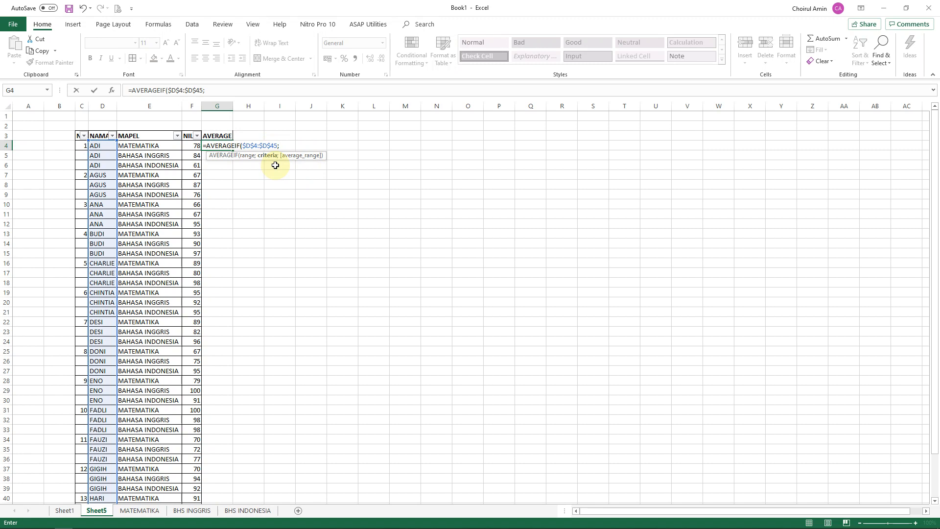
# - Complete the G4 formula with D4 as the criteria and $F$4:$F$45 as the average range
pyautogui.press('Left')
pyautogui.press('Left')
pyautogui.press('Left')
pyautogui.write(';')
pyautogui.click(193, 145)
pyautogui.hotkey('ctrl', 'shift', 'Down')
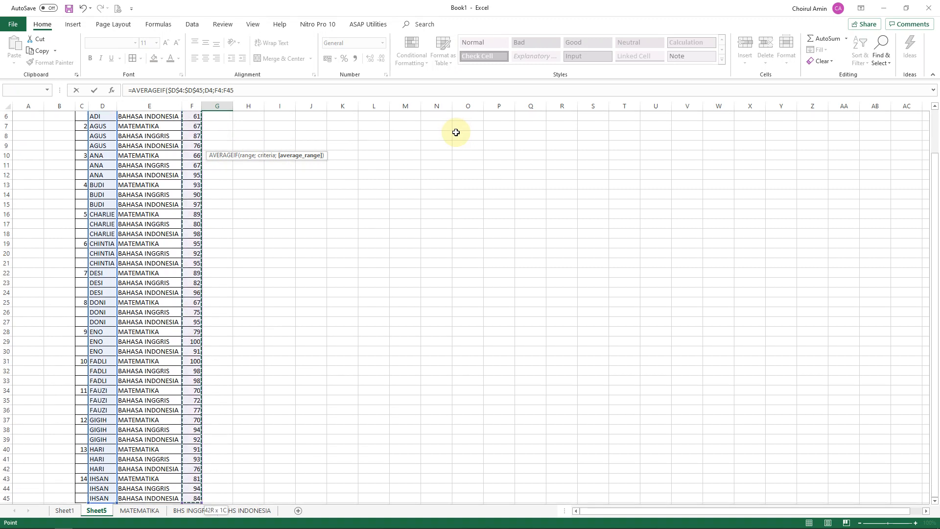
pyautogui.press('F4')
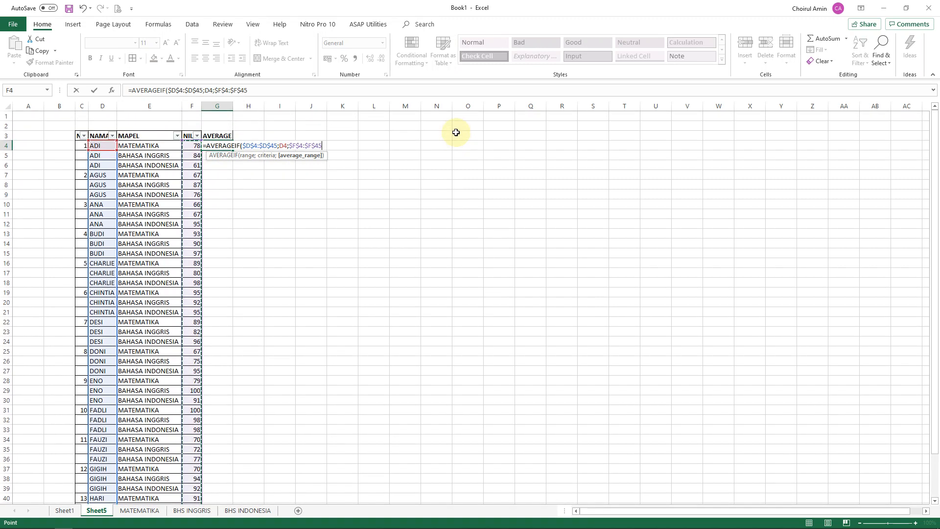
pyautogui.press('Return')
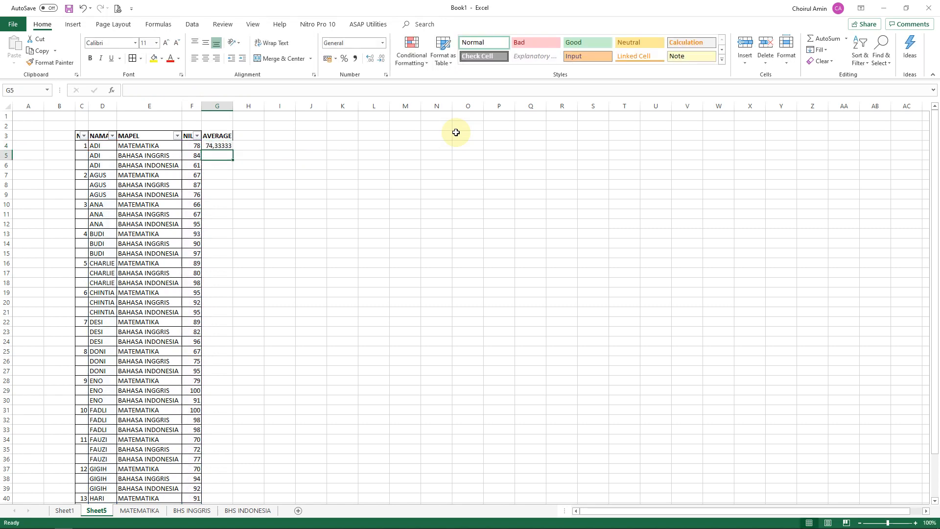
# - Copy the AVERAGEIF formula from G4 down the AVERAGE column to G45
pyautogui.press('Up')
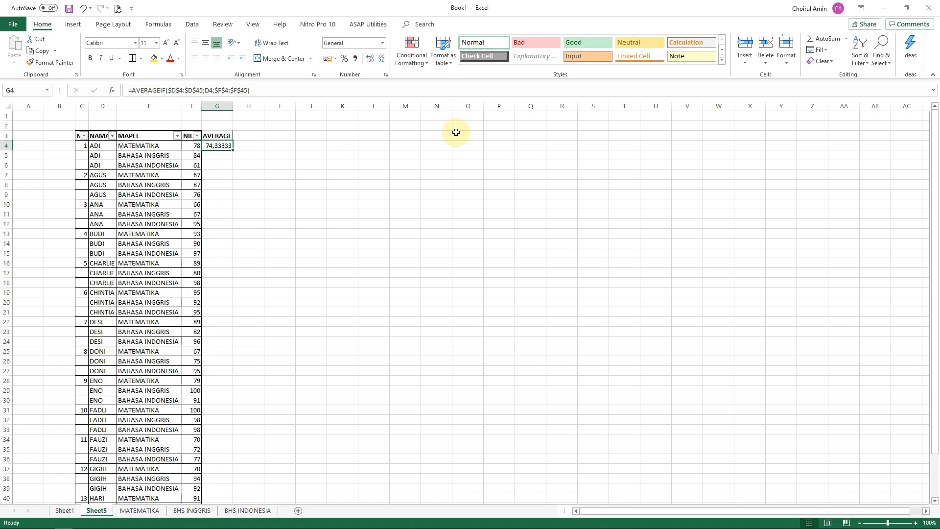
pyautogui.hotkey('ctrl', 'c')
pyautogui.press('Left')
pyautogui.hotkey('ctrl', 'Down')
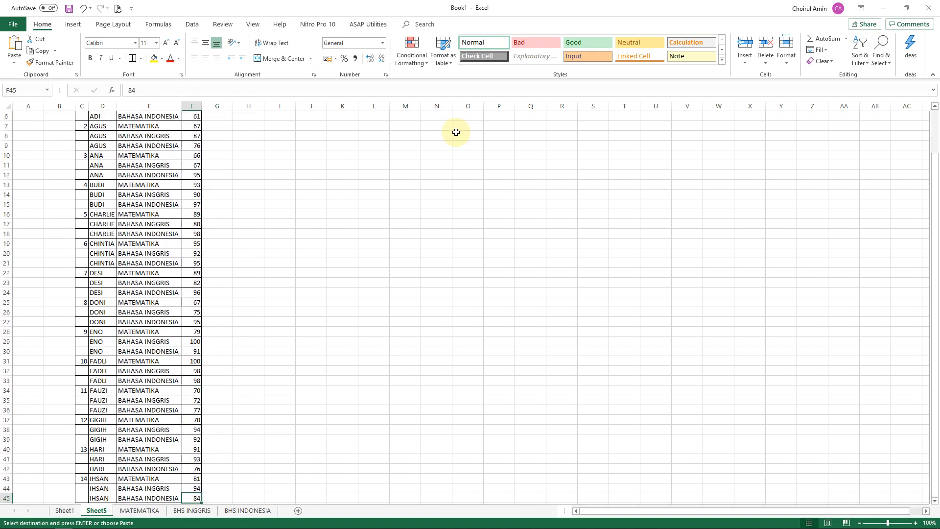
pyautogui.press('Right')
pyautogui.hotkey('ctrl', 'shift', 'Up')
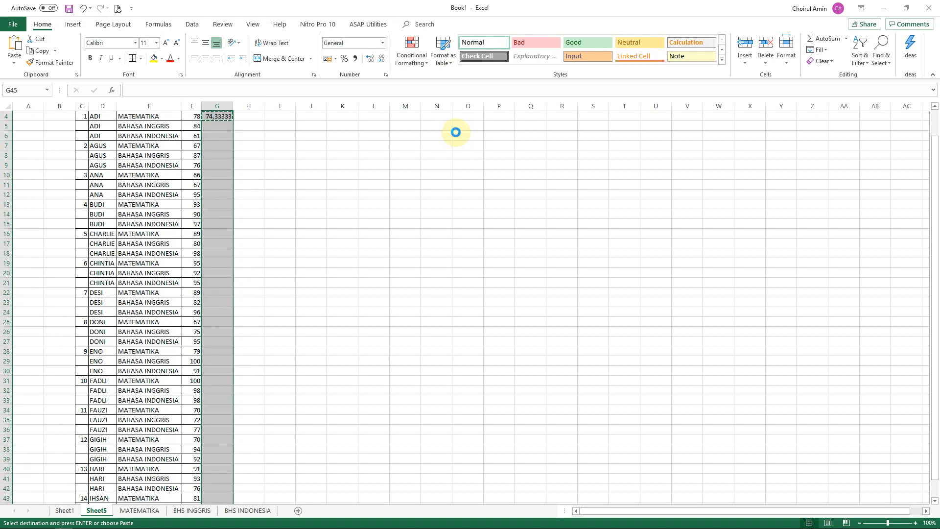
pyautogui.press('Return')
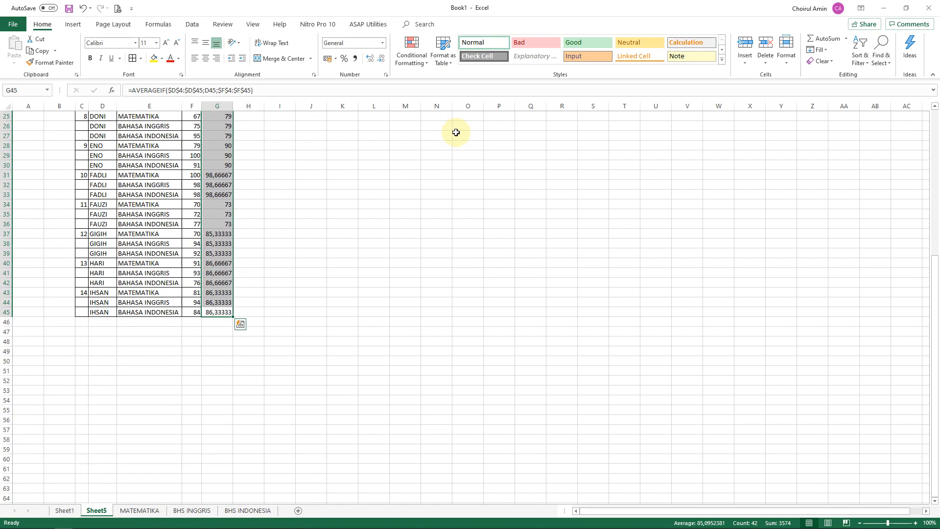
# - Replace the formulas in the AVERAGE column, G4 to G45, with their plain values
pyautogui.press('Up')
pyautogui.press('Up')
pyautogui.press('Up')
pyautogui.press('Up')
pyautogui.press('Up')
pyautogui.press('Up')
pyautogui.press('Up')
pyautogui.press('Up')
pyautogui.press('Up')
pyautogui.press('Up')
pyautogui.press('Up')
pyautogui.press('Up')
pyautogui.press('Up')
pyautogui.press('Up')
pyautogui.press('Up')
pyautogui.press('Up')
pyautogui.press('Up')
pyautogui.press('Up')
pyautogui.press('Up')
pyautogui.press('Up')
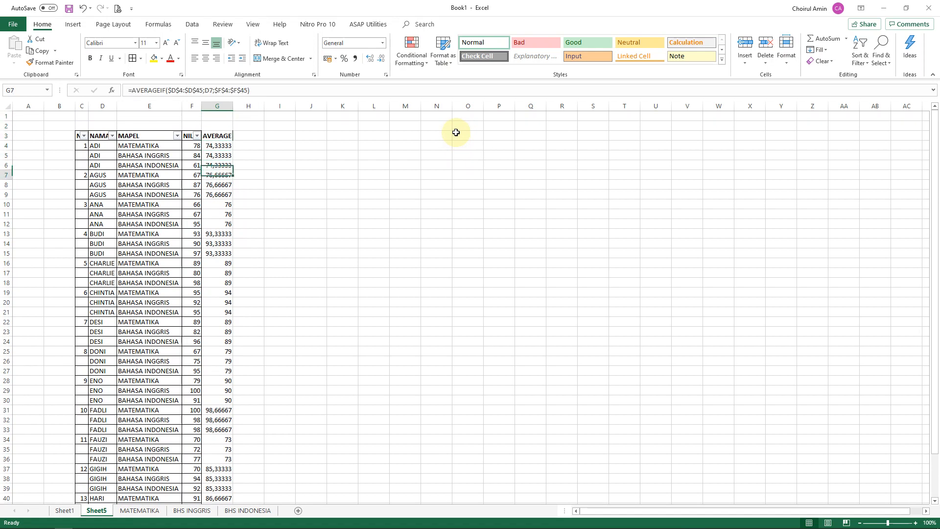
pyautogui.hotkey('ctrl', 'shift', 'Down')
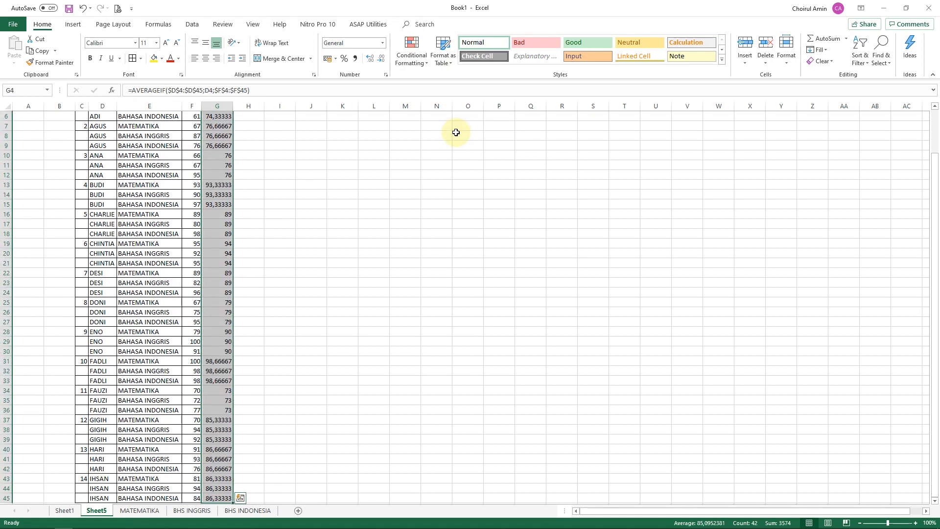
pyautogui.hotkey('ctrl', 'c')
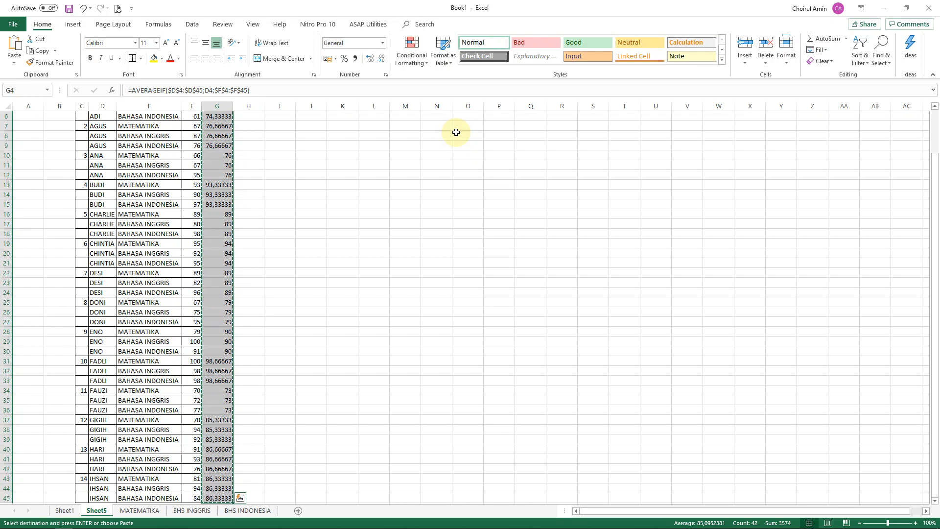
pyautogui.scroll(2, 456, 133)
pyautogui.hotkey('ctrl', 'alt', 'v')
pyautogui.press('v')
pyautogui.press('Return')
pyautogui.press('Up')
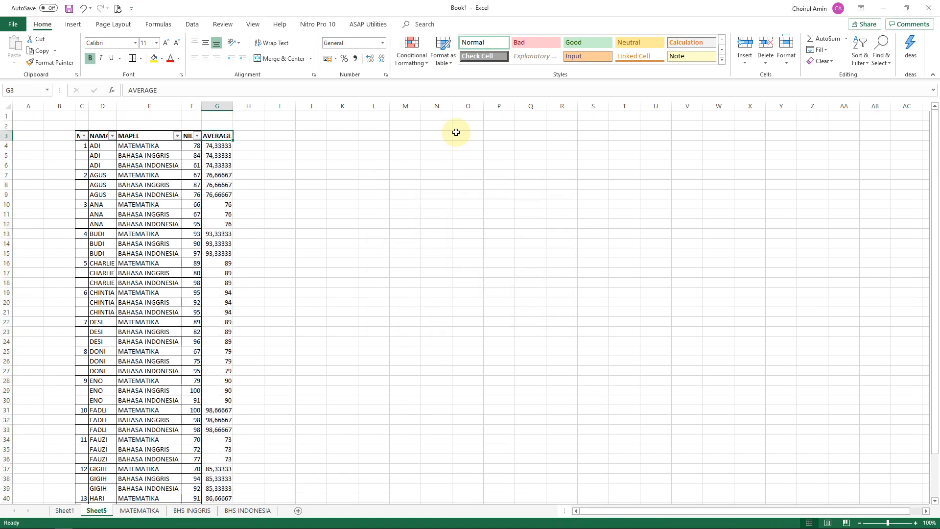
# - Filter the NO column to list only the rows whose number is blank
pyautogui.press('Left')
pyautogui.press('Left')
pyautogui.press('Left')
pyautogui.press('Left')
pyautogui.press('Right')
pyautogui.press('Right')
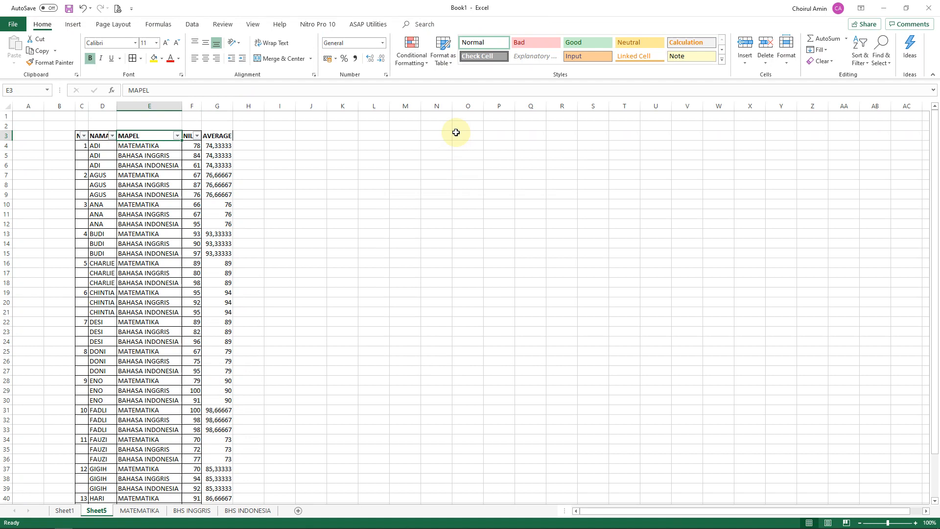
pyautogui.press('Left')
pyautogui.press('Left')
pyautogui.hotkey('alt', 'Down')
pyautogui.press('Down')
pyautogui.press('Down')
pyautogui.press('Down')
pyautogui.press('Down')
pyautogui.press('Down')
pyautogui.press('Down')
pyautogui.press('Down')
pyautogui.press('space')
pyautogui.press('End')
pyautogui.press('space')
pyautogui.press('Return')
# - Clear the repeated names from the filtered NAMA cells, D5 down to D45
pyautogui.press('Down')
pyautogui.press('Right')
pyautogui.hotkey('ctrl', 'shift', 'Down')
pyautogui.press('Delete')
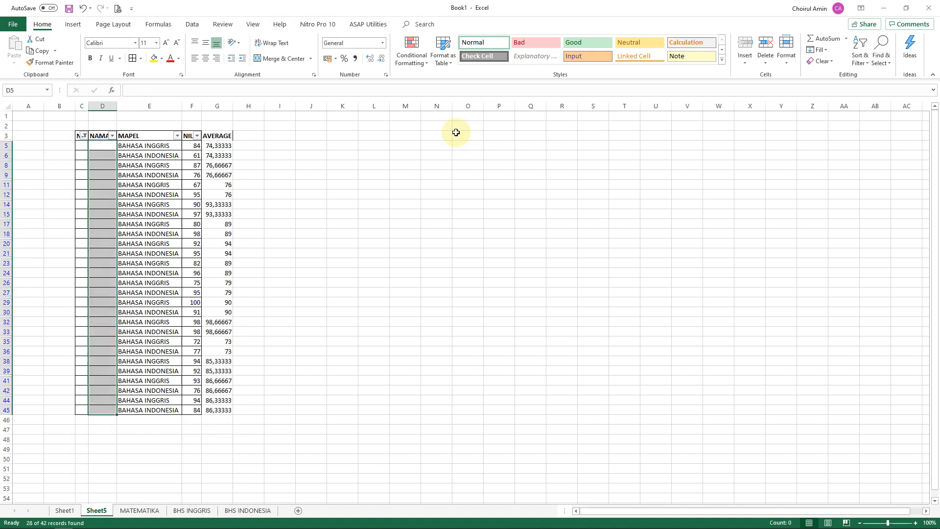
# - Clear the repeated averages from the filtered AVERAGE cells, G5 down to G45
pyautogui.press('Right')
pyautogui.press('Right')
pyautogui.press('Right')
pyautogui.hotkey('ctrl', 'shift', 'Down')
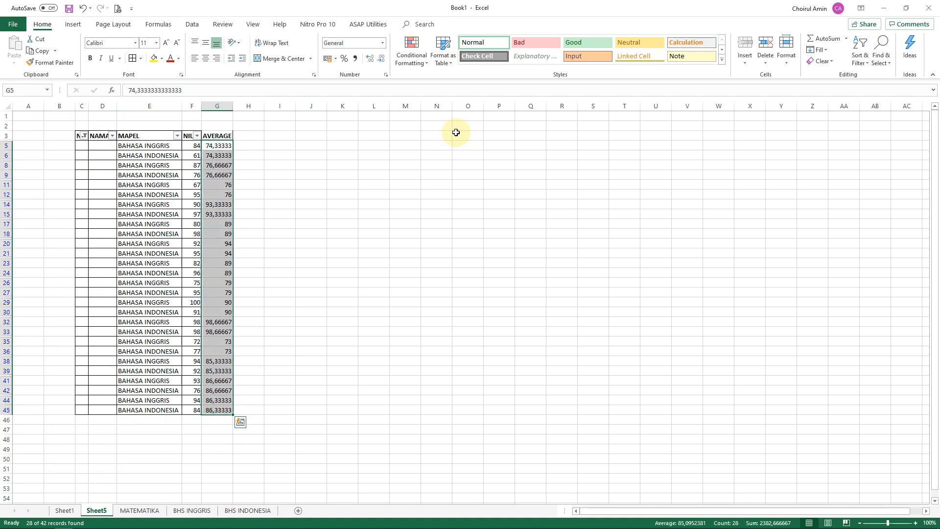
pyautogui.press('Delete')
# - Clear the filter on the NO column to list all rows of the table again
pyautogui.press('Left')
pyautogui.press('Left')
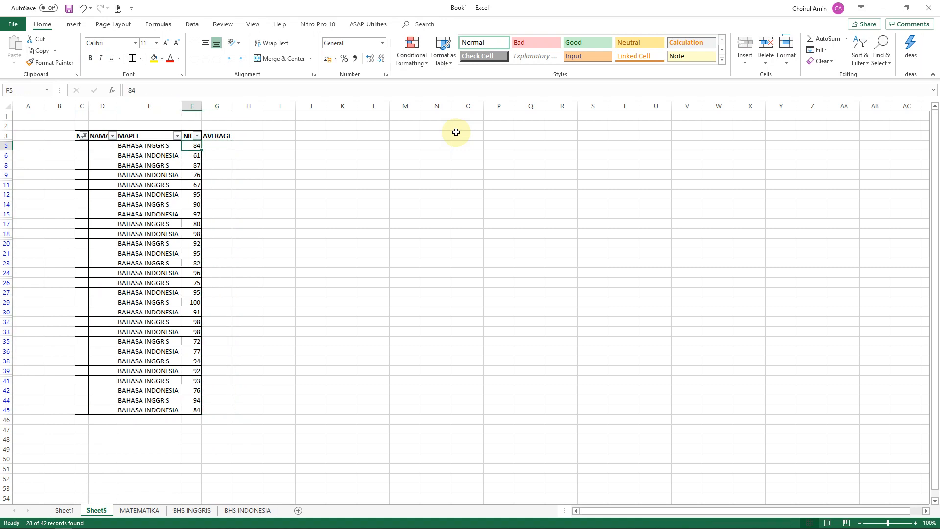
pyautogui.press('alt')
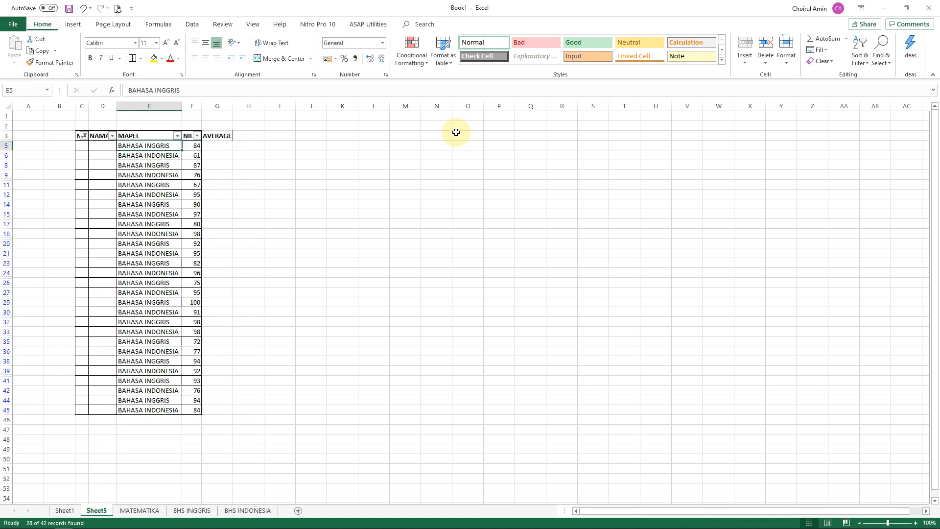
pyautogui.press('a')
pyautogui.press('c')
# - Add the header RANK in H3, beside the AVERAGE header
pyautogui.press('Up')
pyautogui.press('Right')
pyautogui.press('Right')
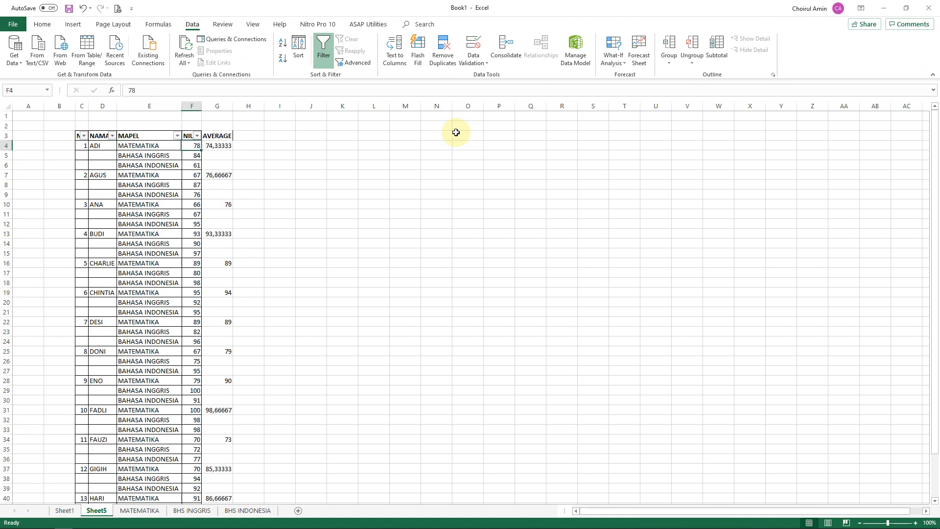
pyautogui.press('Up')
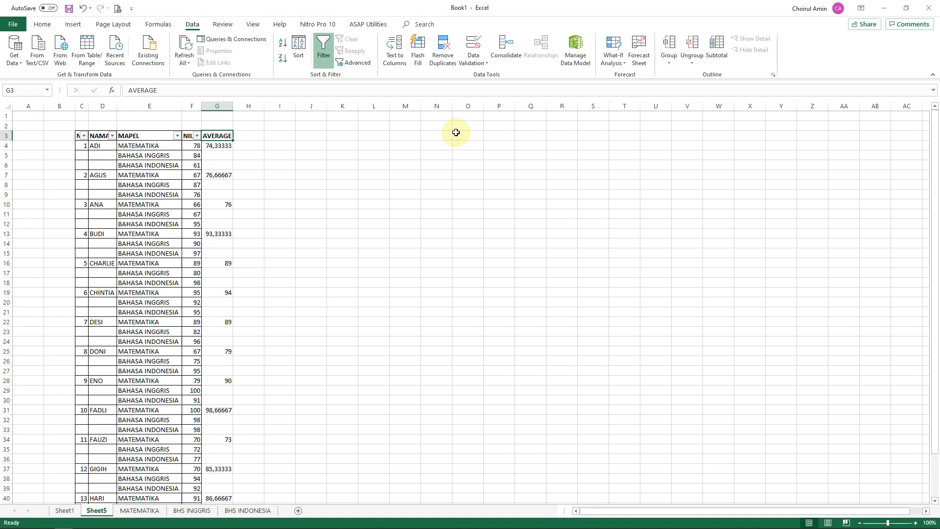
pyautogui.press('Right')
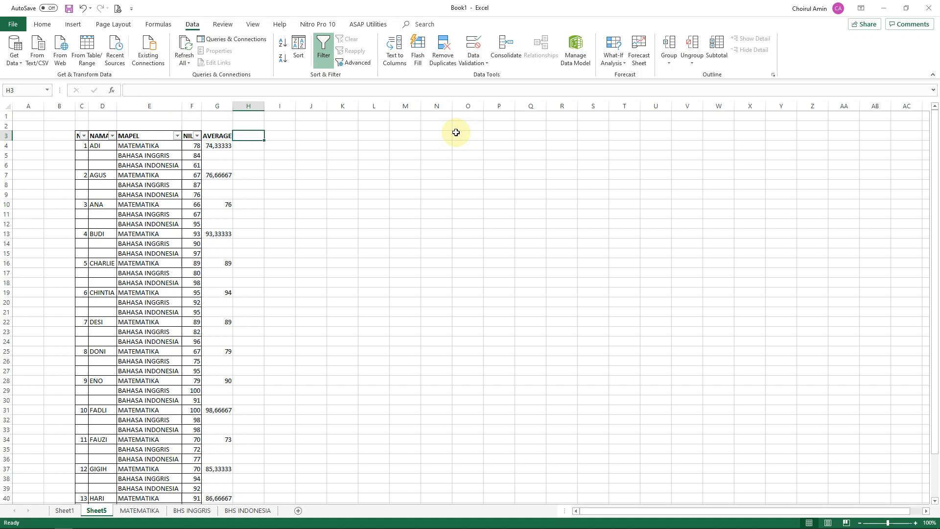
pyautogui.write('RANK')
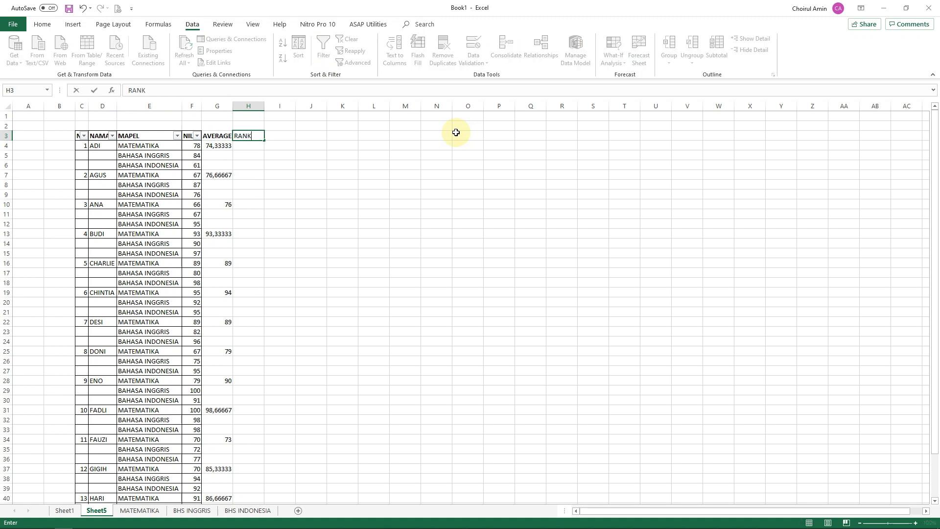
pyautogui.press('Return')
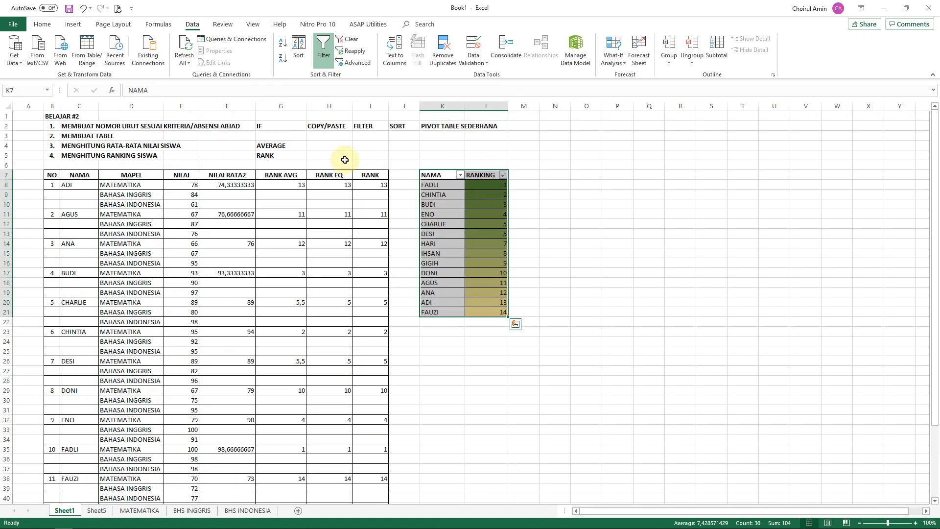
# - Examine Sheet1's RANK AVG, RANK EQ and RANK columns, comparing how the two students with equal averages are ranked
pyautogui.click(294, 175)
pyautogui.click(340, 176)
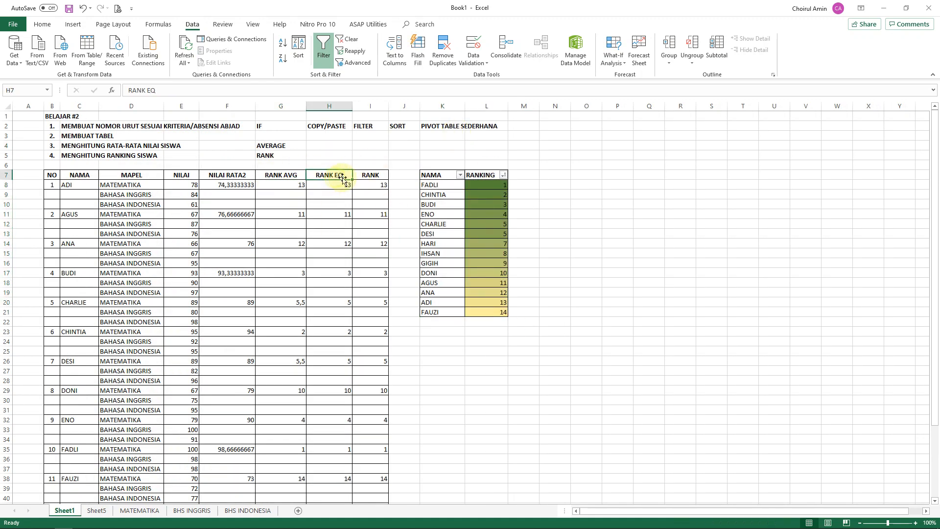
pyautogui.click(369, 176)
pyautogui.scroll(-1, 377, 240)
pyautogui.scroll(-5, 377, 240)
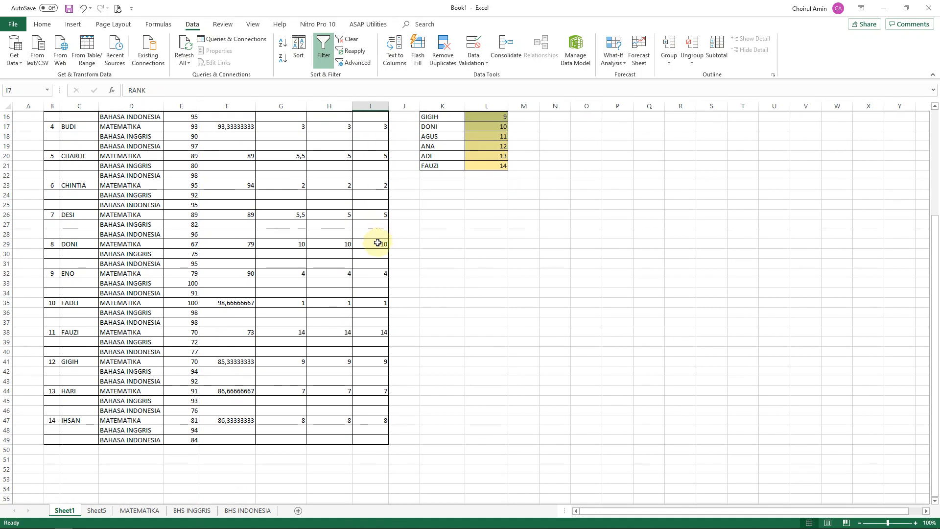
pyautogui.scroll(5, 380, 244)
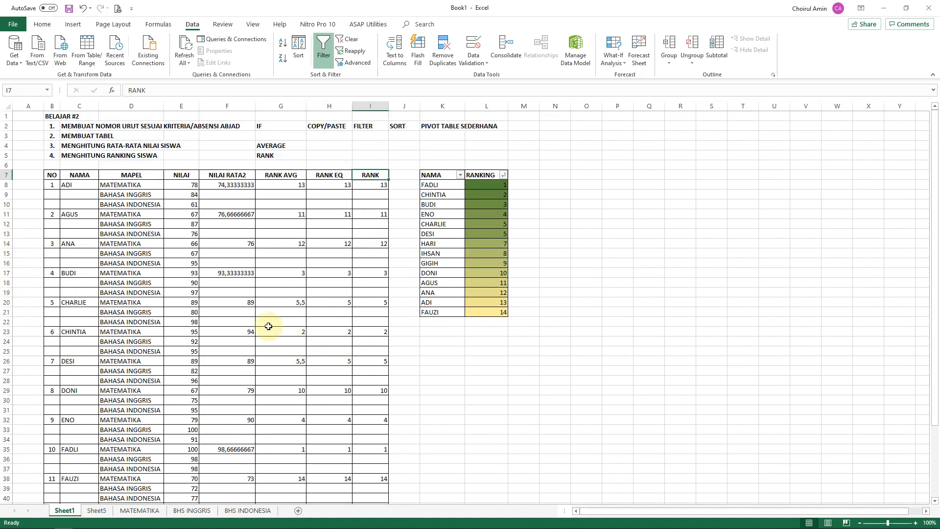
pyautogui.click(242, 304)
pyautogui.keyDown('ctrl'); pyautogui.click(247, 361); pyautogui.keyUp('ctrl')
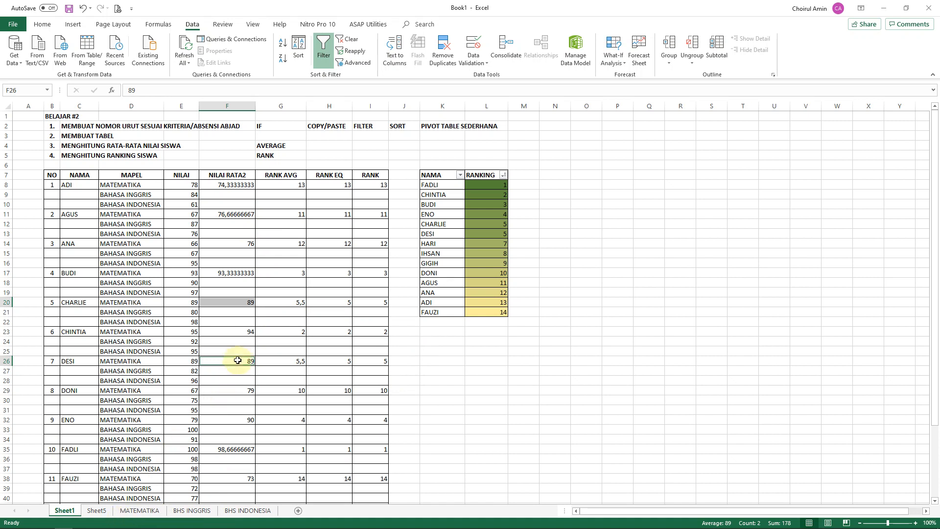
pyautogui.click(278, 300)
pyautogui.keyDown('ctrl'); pyautogui.click(272, 363); pyautogui.keyUp('ctrl')
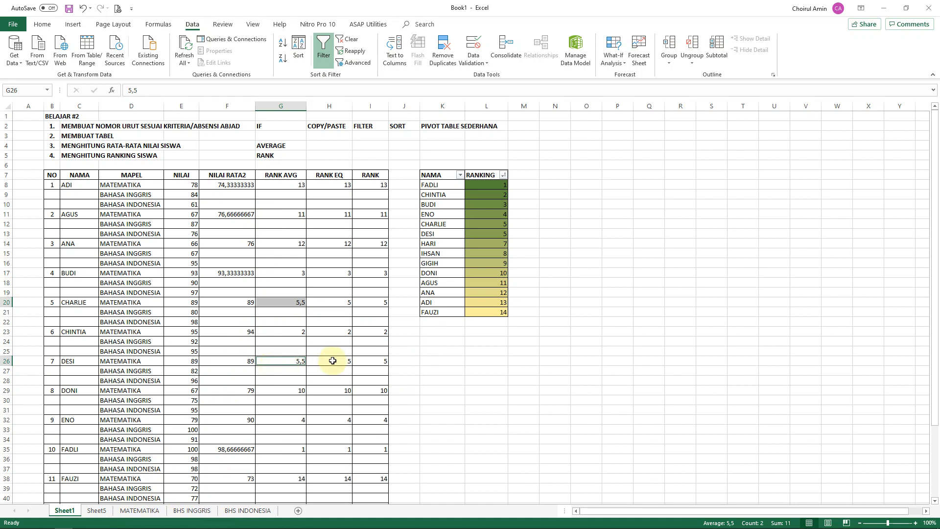
pyautogui.click(369, 173)
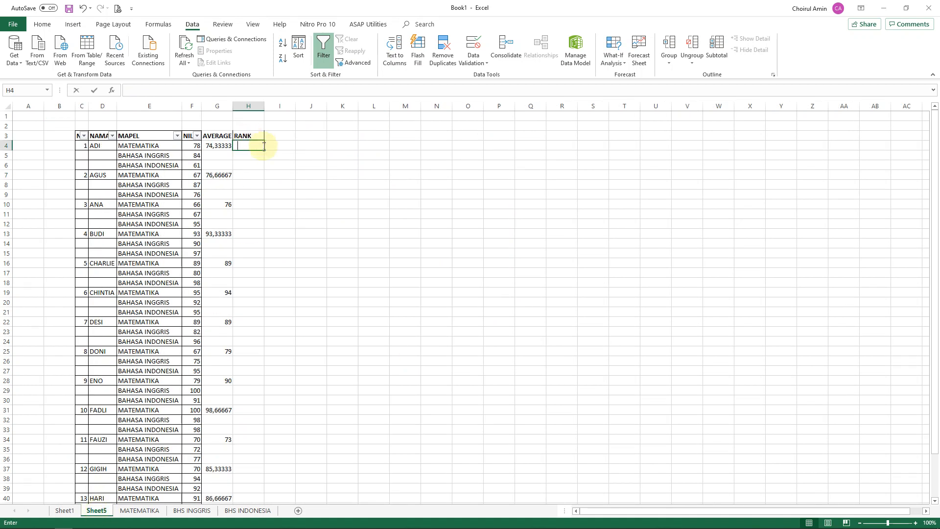
pyautogui.write('=RANK')
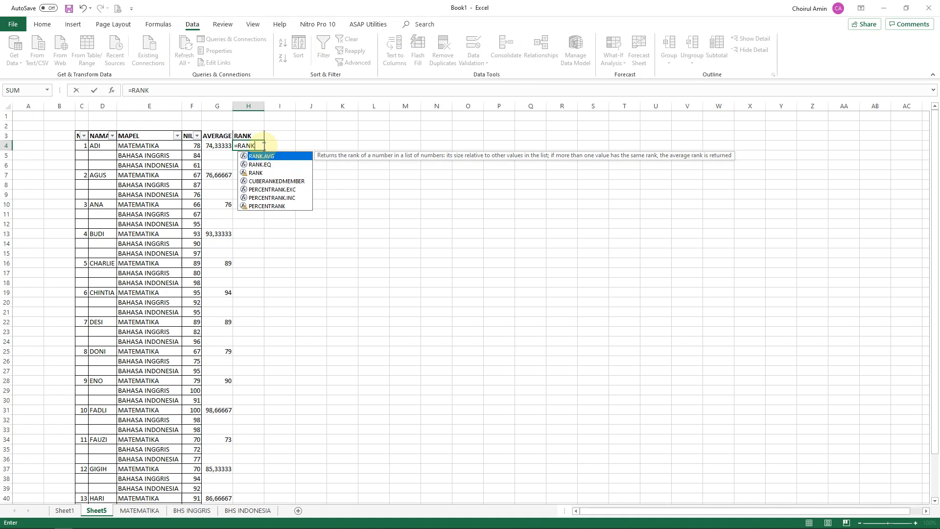
pyautogui.press('Down')
pyautogui.press('Down')
pyautogui.press('Tab')
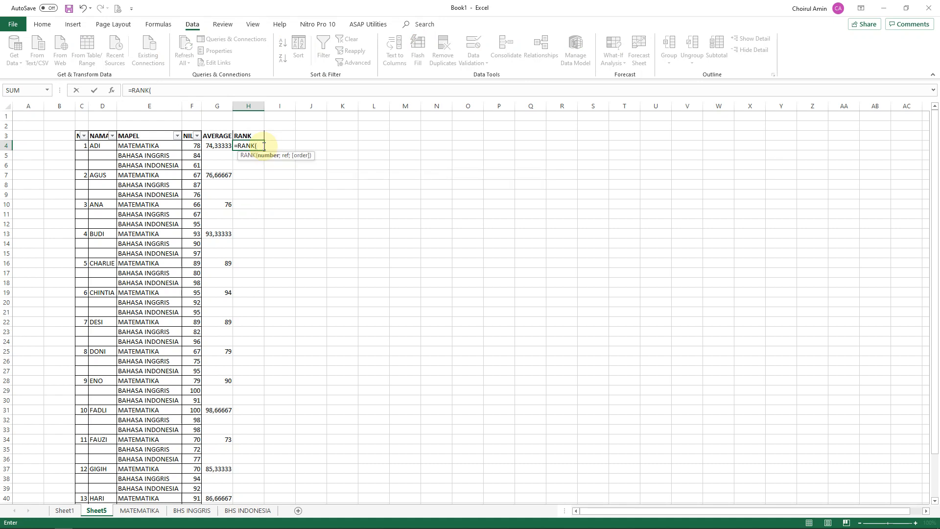
pyautogui.press('Left')
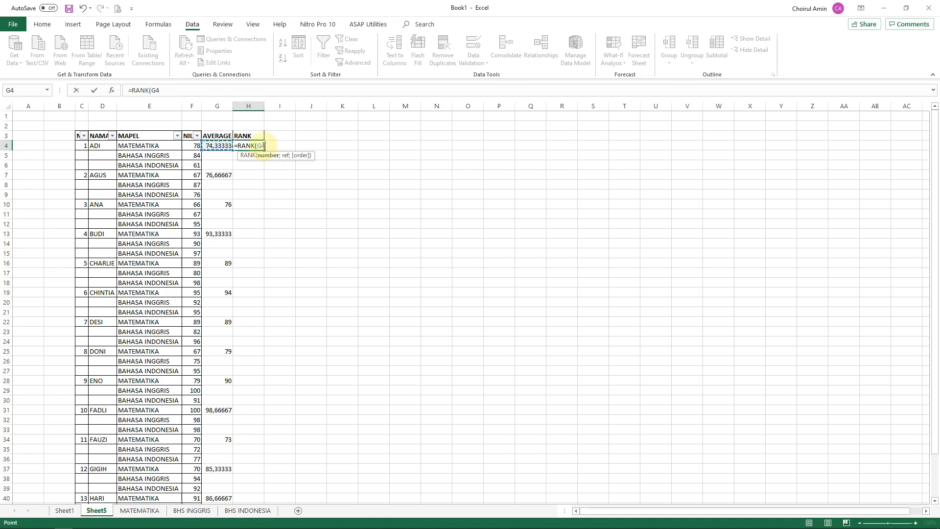
pyautogui.write(';')
pyautogui.press('Left')
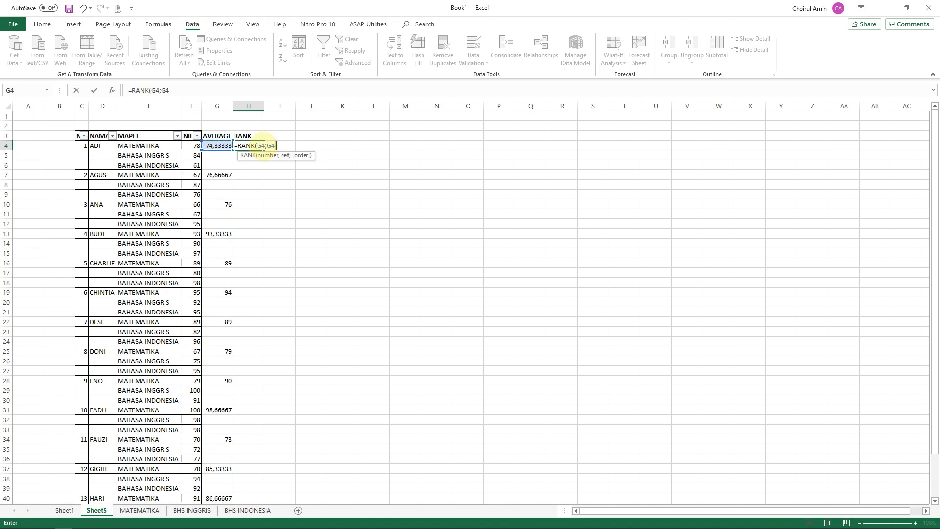
pyautogui.press('BackSpace')
pyautogui.press('BackSpace')
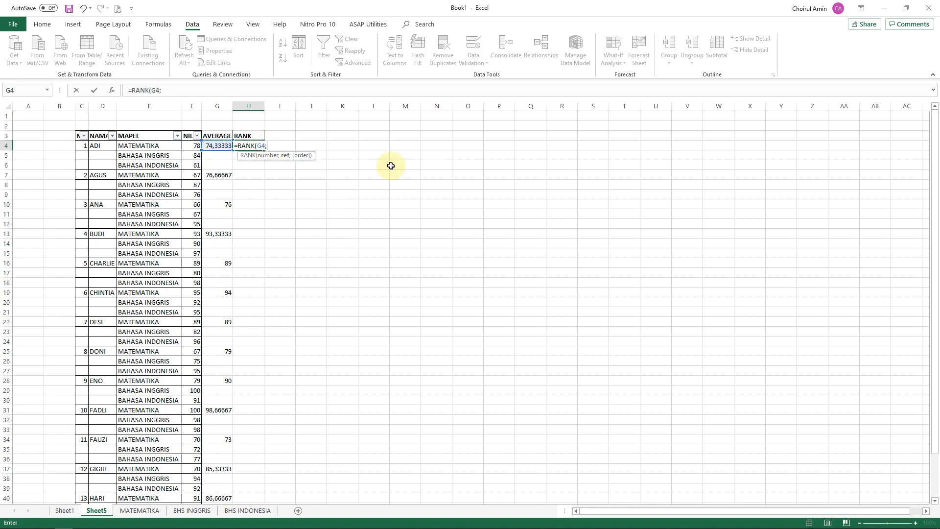
pyautogui.hotkey('shift', 'pagedown')
pyautogui.hotkey('shift', 'Left')
pyautogui.press('Up')
pyautogui.press('Down')
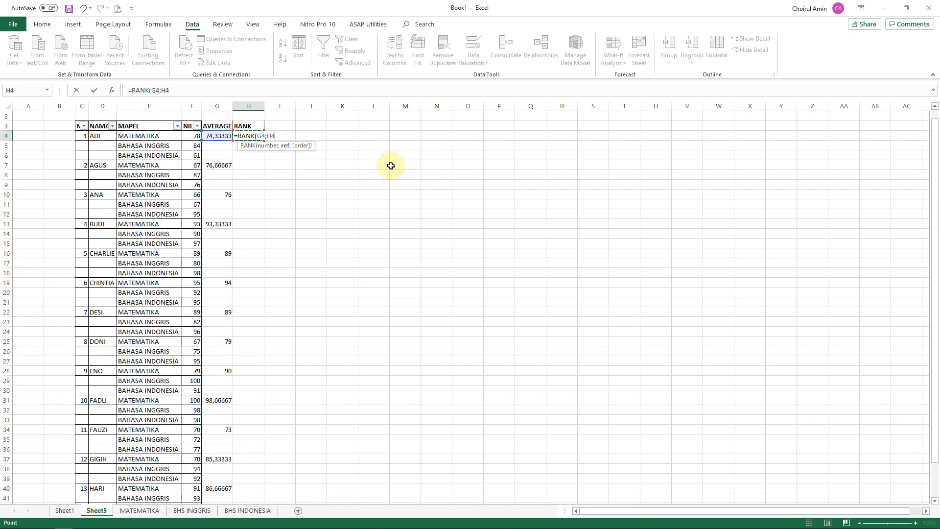
pyautogui.press('End')
pyautogui.press('Down')
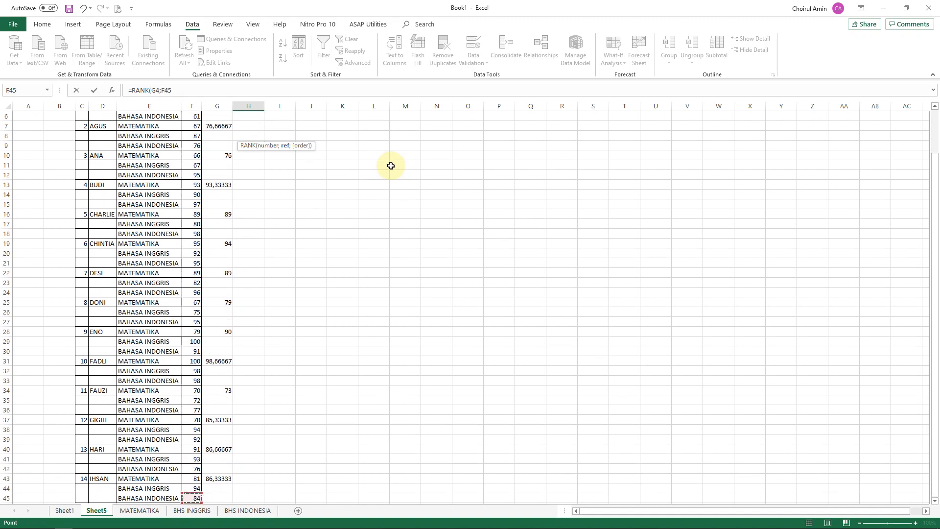
pyautogui.hotkey('shift', 'Up')
pyautogui.hotkey('shift', 'Up')
pyautogui.hotkey('shift', 'Up')
pyautogui.hotkey('shift', 'Up')
pyautogui.hotkey('shift', 'Up')
pyautogui.hotkey('shift', 'Up')
pyautogui.hotkey('shift', 'Up')
pyautogui.hotkey('shift', 'Up')
pyautogui.hotkey('shift', 'Up')
pyautogui.hotkey('shift', 'Up')
pyautogui.hotkey('shift', 'Up')
pyautogui.hotkey('shift', 'Up')
pyautogui.hotkey('shift', 'Up')
pyautogui.hotkey('shift', 'Up')
pyautogui.hotkey('shift', 'Up')
pyautogui.hotkey('shift', 'Up')
pyautogui.hotkey('shift', 'Up')
pyautogui.hotkey('shift', 'Up')
pyautogui.hotkey('shift', 'Up')
pyautogui.hotkey('shift', 'Up')
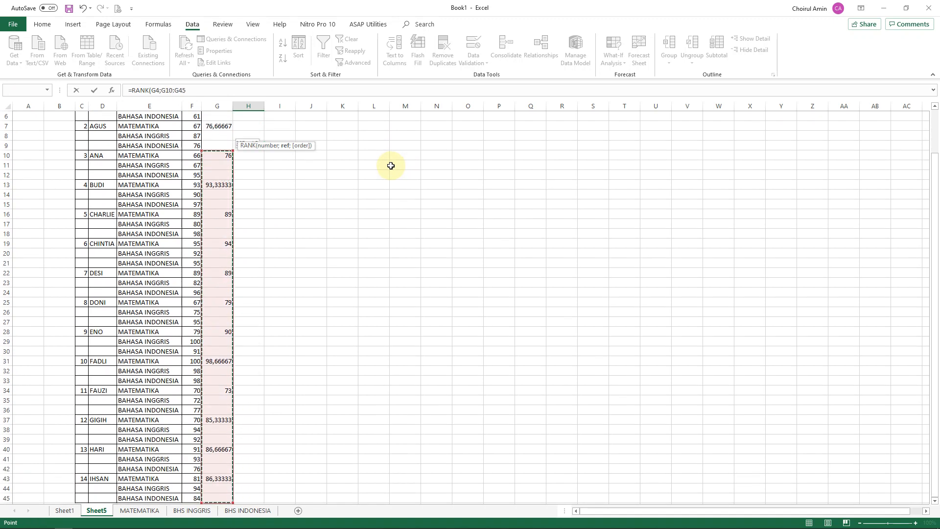
pyautogui.hotkey('shift', 'Down')
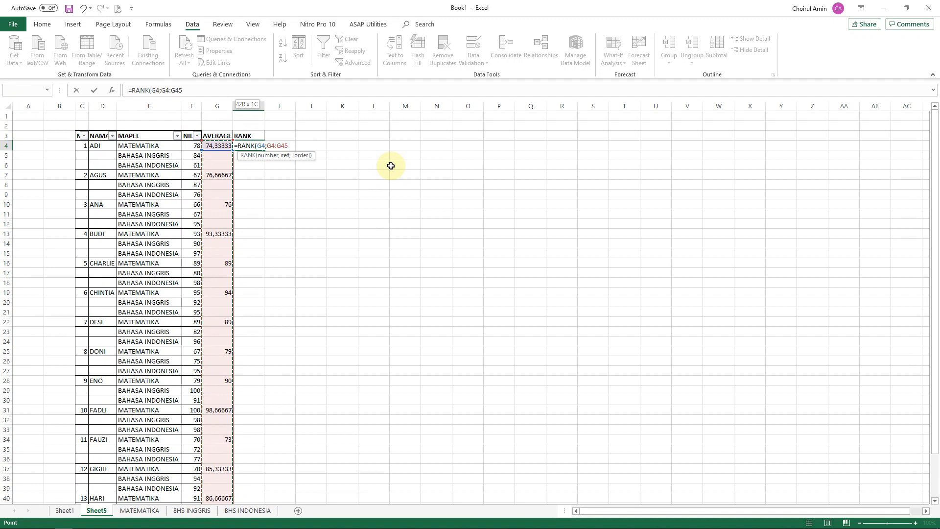
pyautogui.press('BackSpace')
pyautogui.press('BackSpace')
pyautogui.press('BackSpace')
pyautogui.press('BackSpace')
pyautogui.press('BackSpace')
pyautogui.press('BackSpace')
pyautogui.click(220, 145)
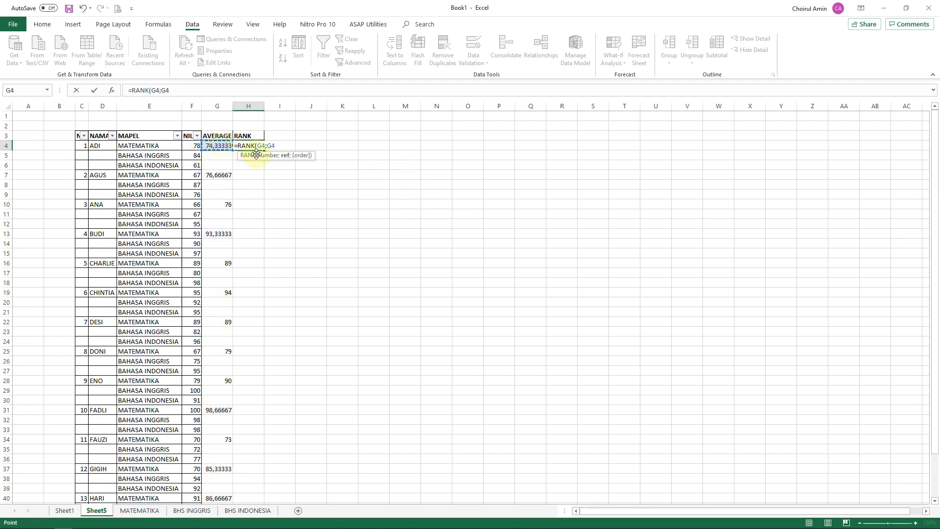
pyautogui.hotkey('shift', 'Down')
pyautogui.hotkey('shift', 'Down')
pyautogui.hotkey('shift', 'Down')
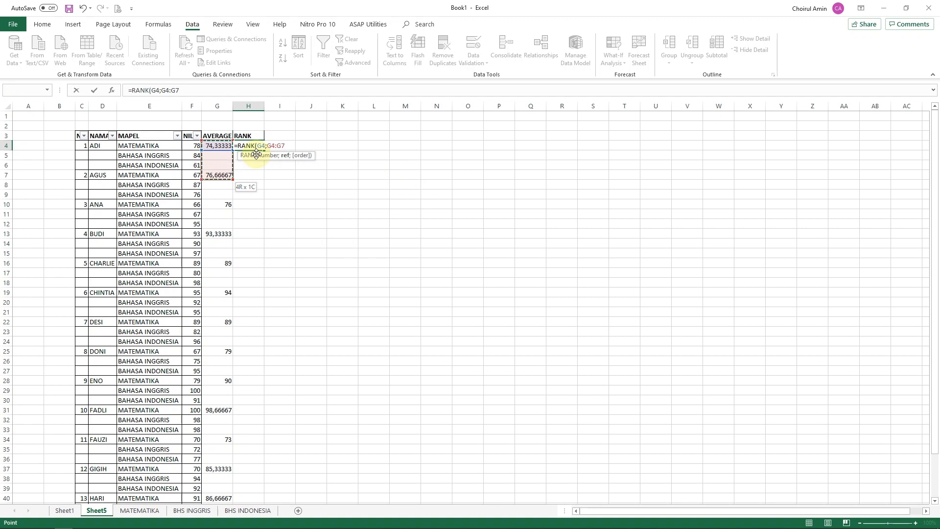
pyautogui.press('BackSpace')
pyautogui.press('BackSpace')
pyautogui.press('BackSpace')
pyautogui.press('BackSpace')
pyautogui.press('BackSpace')
pyautogui.press('BackSpace')
pyautogui.press('BackSpace')
pyautogui.press('BackSpace')
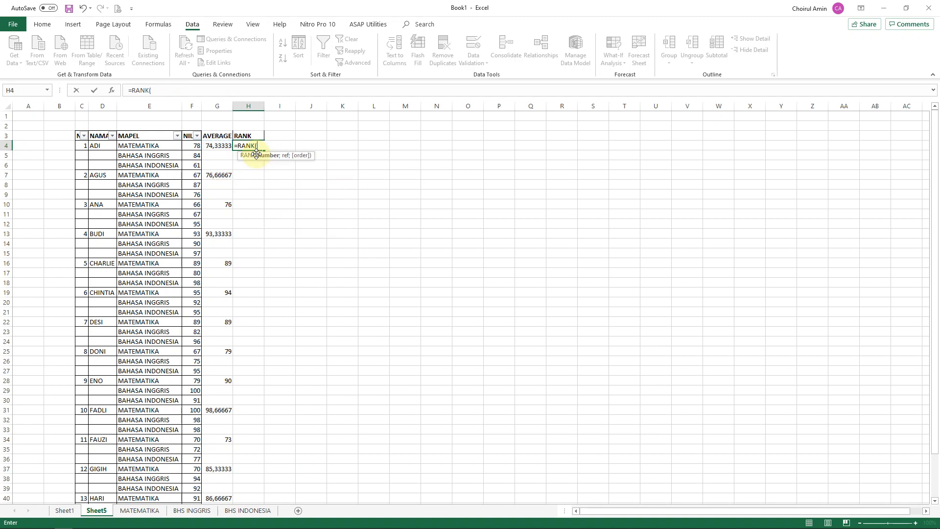
pyautogui.click(224, 145)
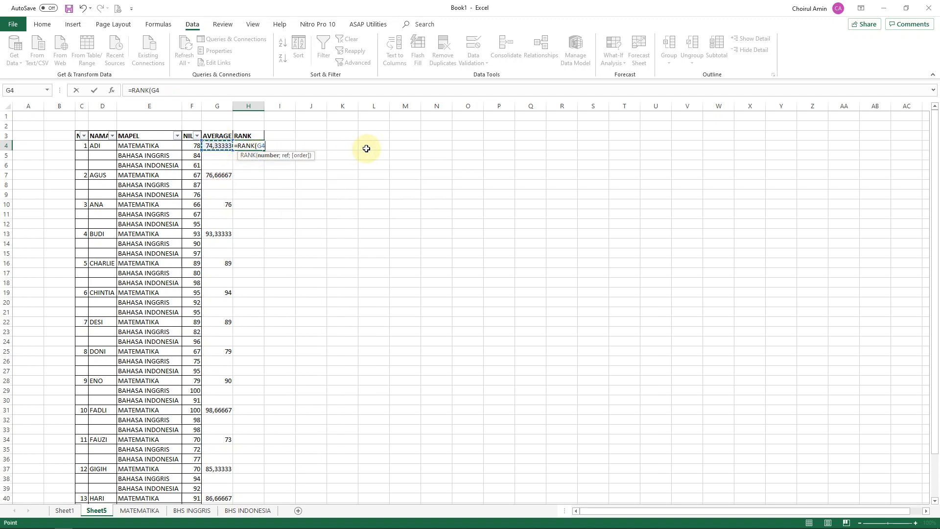
pyautogui.hotkey('shift', 'pagedown')
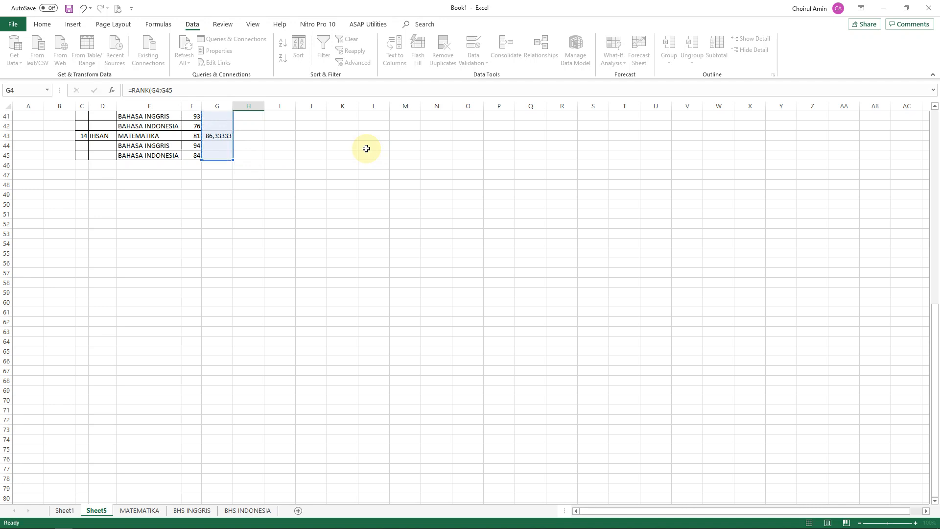
pyautogui.press('Escape')
# - Enter the formula =RANK.AVG(G4;$G$4:$G$45) in H4 to rank the first student's average
pyautogui.write('=RANK')
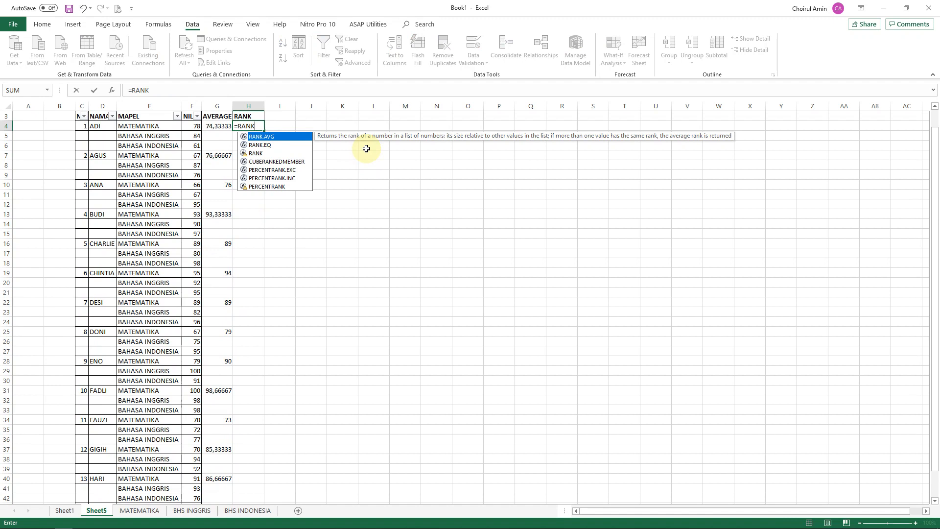
pyautogui.press('Tab')
pyautogui.press('Left')
pyautogui.write(';')
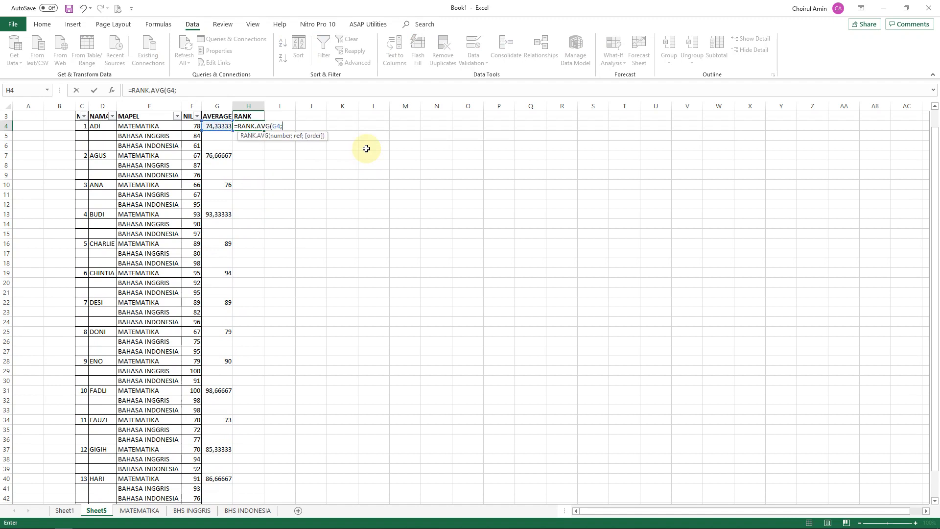
pyautogui.press('Left')
pyautogui.hotkey('ctrl', 'shift', 'Down')
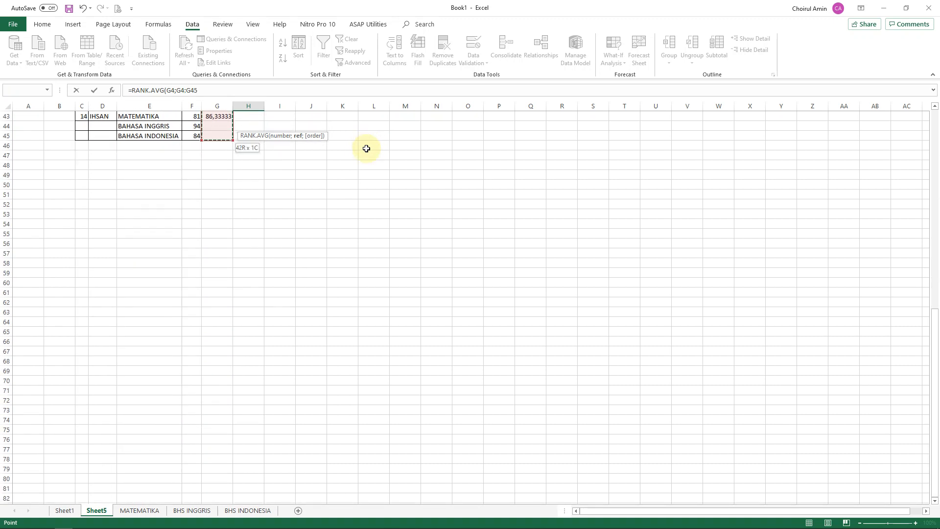
pyautogui.press('F4')
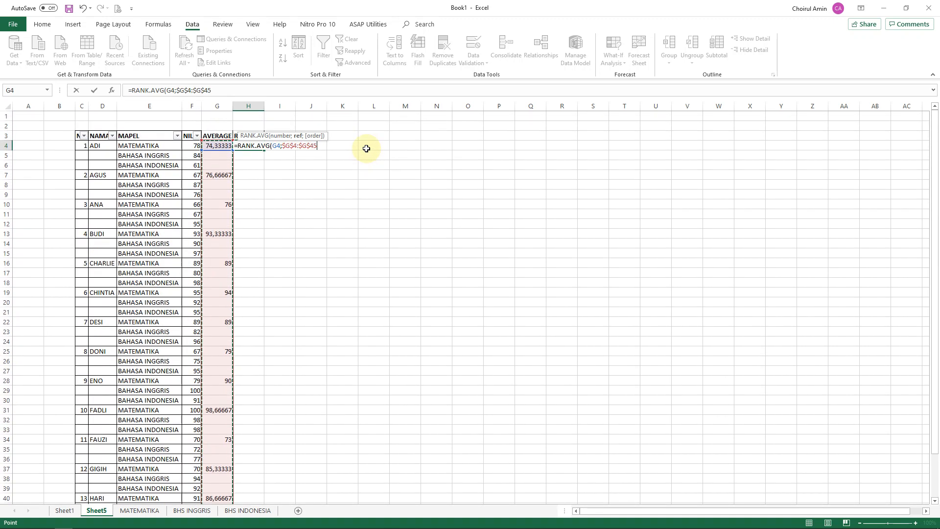
pyautogui.write(')')
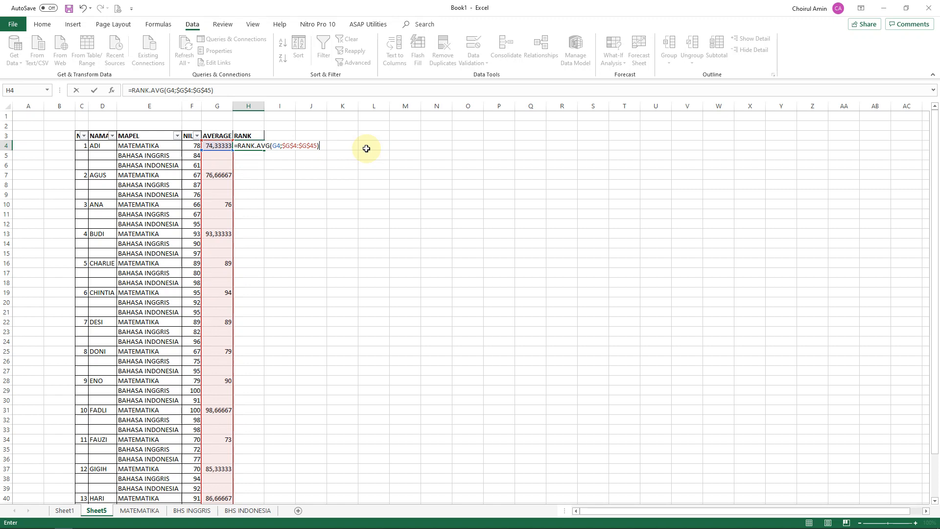
pyautogui.hotkey('ctrl', 'Return')
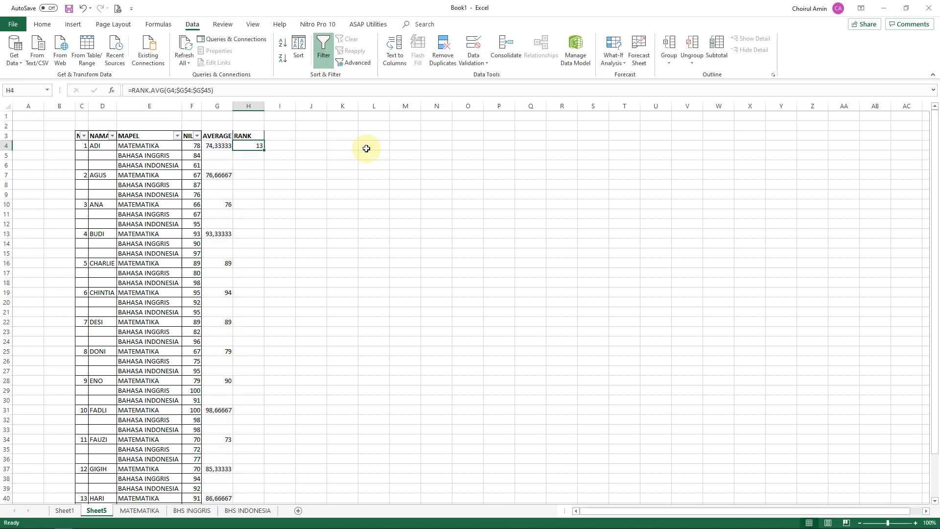
# - Copy the RANK.AVG formula from H4 down the RANK column to H45
pyautogui.hotkey('ctrl', 'c')
pyautogui.press('Left')
pyautogui.press('Left')
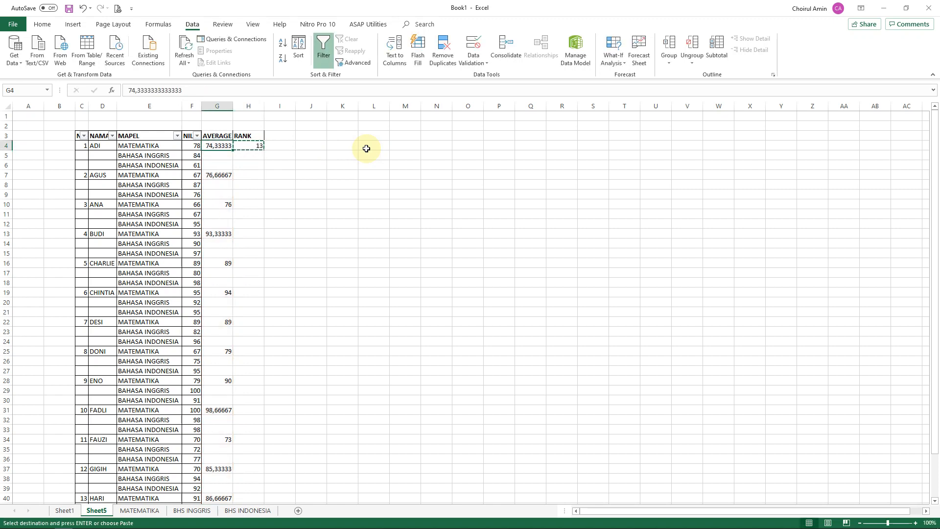
pyautogui.hotkey('ctrl', 'Down')
pyautogui.press('Right')
pyautogui.press('Right')
pyautogui.hotkey('ctrl', 'shift', 'Up')
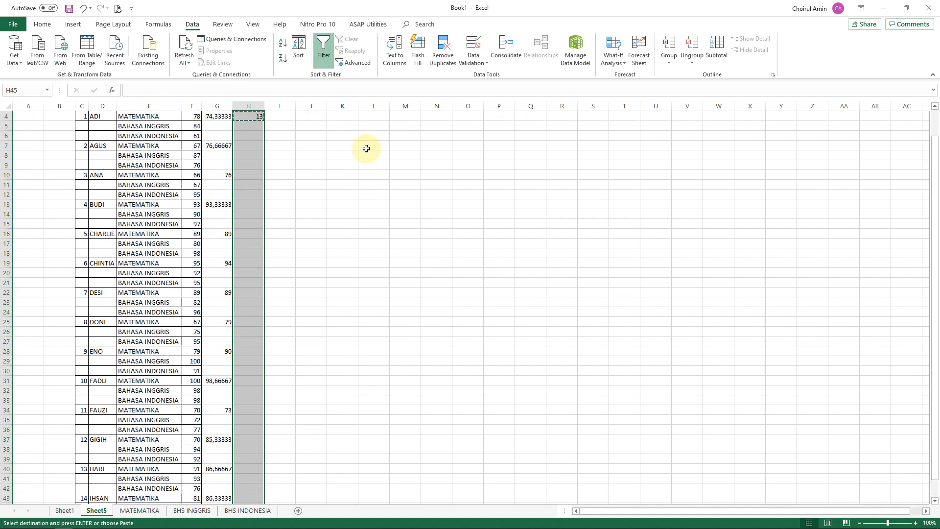
pyautogui.hotkey('ctrl', 'v')
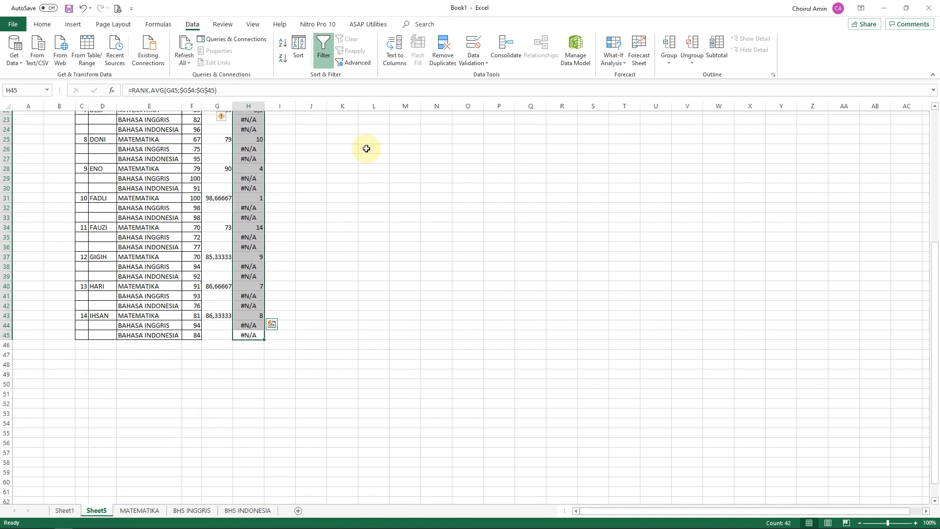
# - Examine the rank formula in the rows without an average, comparing H5 with the empty G5
pyautogui.hotkey('ctrl', 'Up')
pyautogui.press('Up')
pyautogui.press('Down')
pyautogui.press('Down')
pyautogui.press('Down')
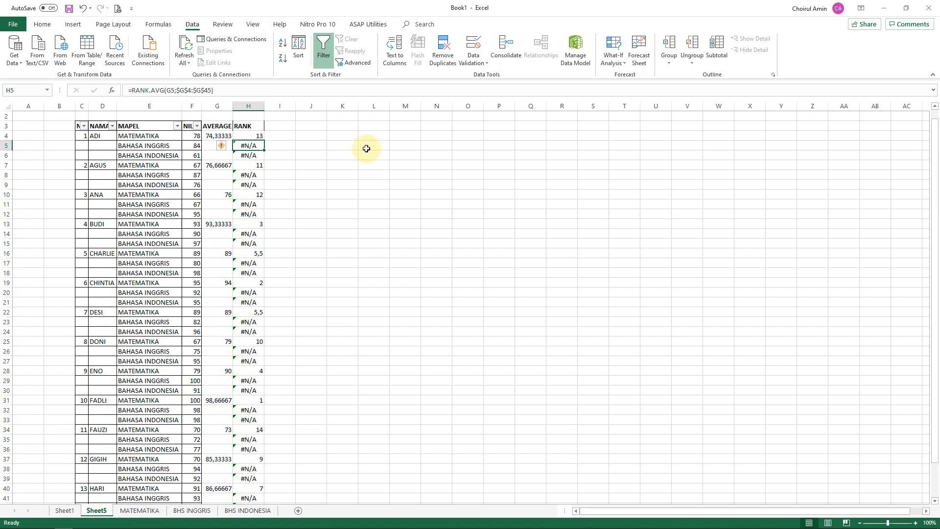
pyautogui.press('Left')
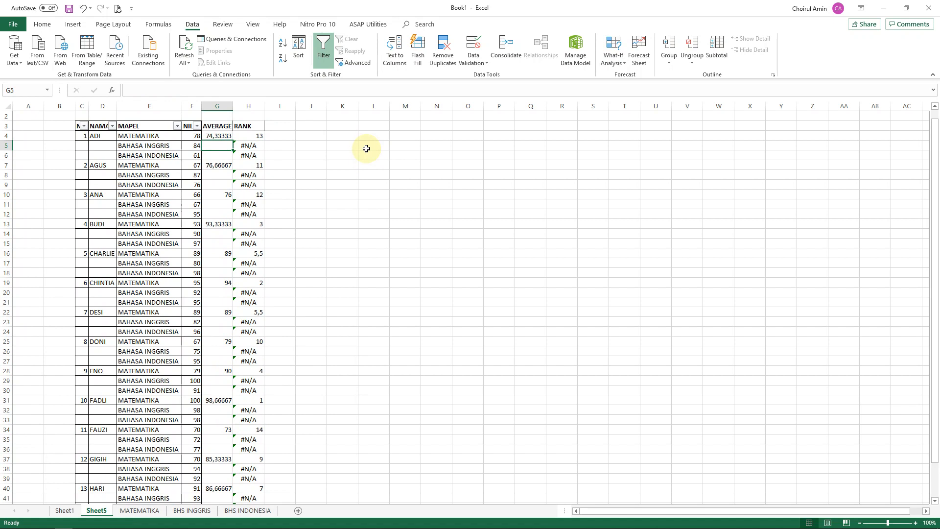
pyautogui.press('Right')
pyautogui.press('Right')
# - Filter the NAMA column to display only the rows with blank names
pyautogui.press('Left')
pyautogui.press('Left')
pyautogui.press('Left')
pyautogui.press('Left')
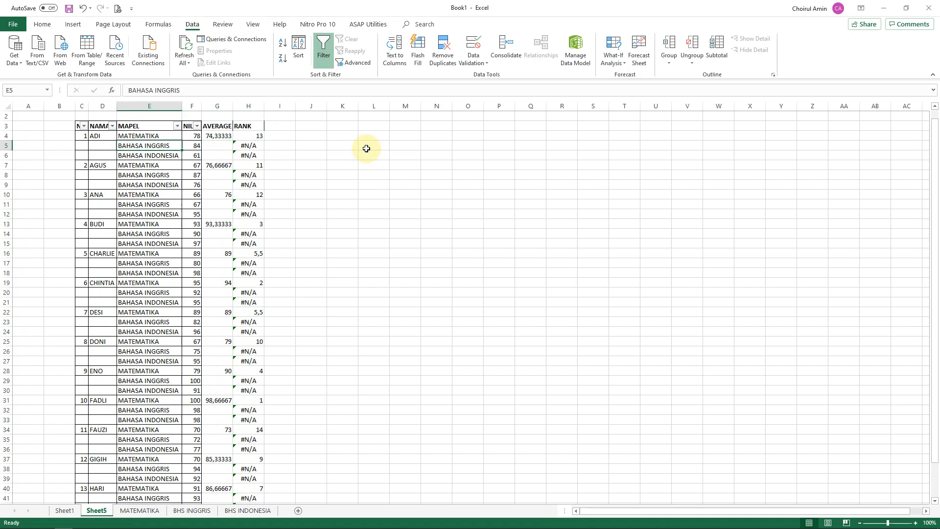
pyautogui.press('Left')
pyautogui.press('Up')
pyautogui.press('Up')
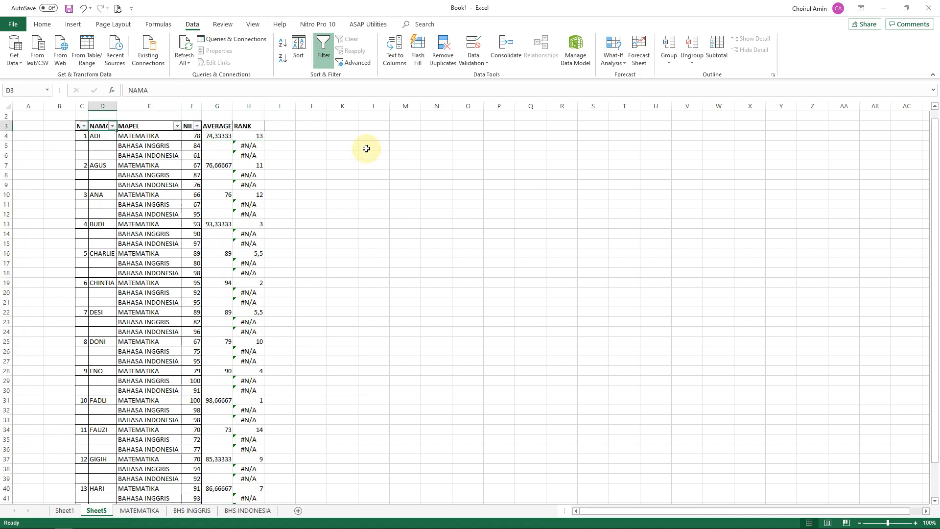
pyautogui.hotkey('alt', 'Down')
pyautogui.press('Down')
pyautogui.press('Down')
pyautogui.press('Down')
pyautogui.press('Down')
pyautogui.press('Down')
pyautogui.press('Down')
pyautogui.press('space')
pyautogui.press('End')
pyautogui.press('space')
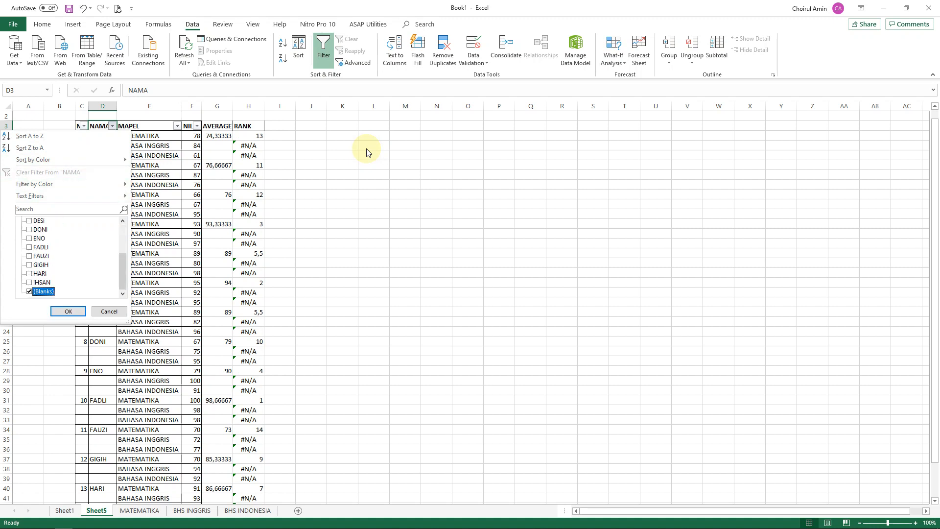
pyautogui.press('Return')
# - Delete the rank formulas from the filtered blank-name rows and clear the filter to list the whole table again
pyautogui.press('Right')
pyautogui.press('Right')
pyautogui.press('Right')
pyautogui.press('Right')
pyautogui.press('Down')
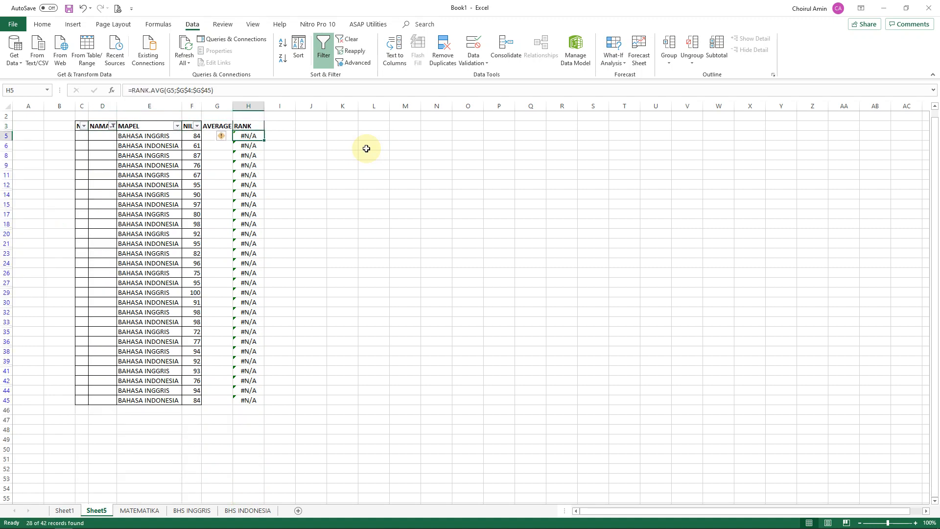
pyautogui.hotkey('ctrl', 'shift', 'Down')
pyautogui.hotkey('ctrl', 'd')
pyautogui.press('Delete')
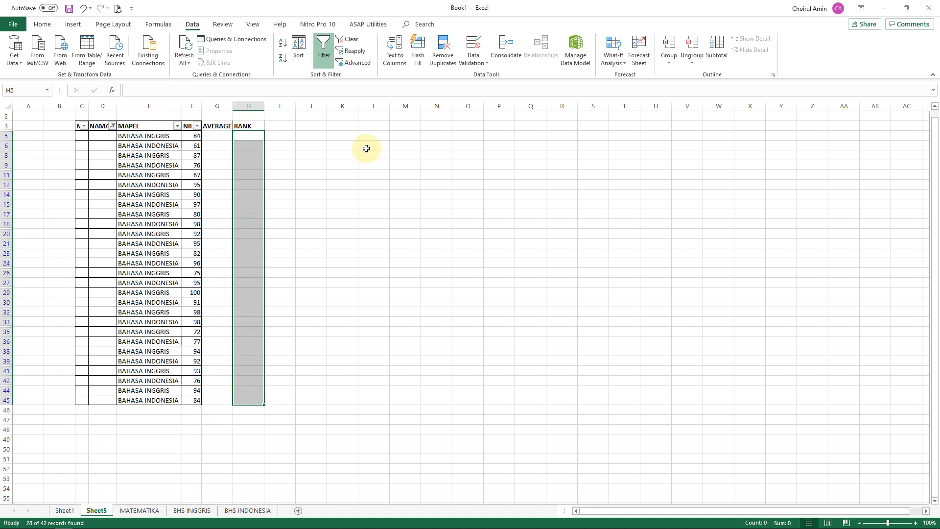
pyautogui.hotkey('alt', 'a')
pyautogui.press('c')
pyautogui.press('Up')
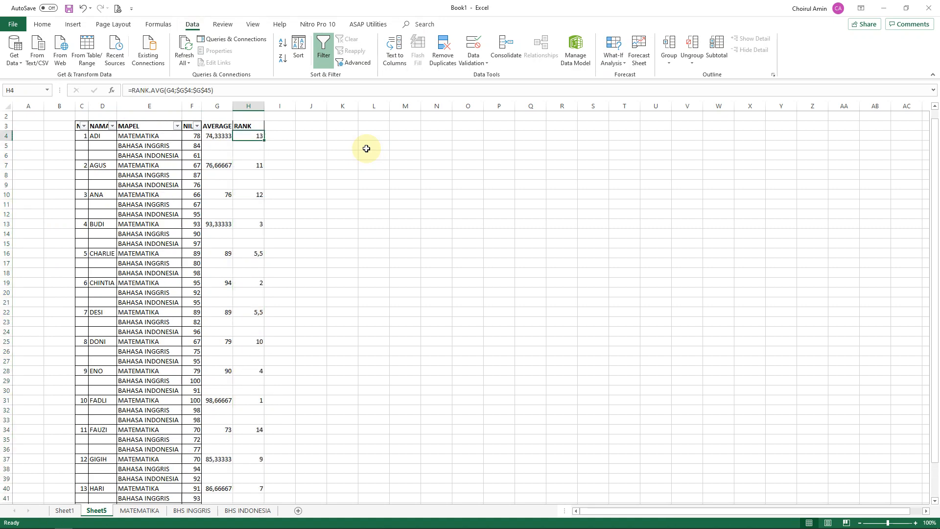
# - Review the ranks in column H down to row 22, comparing the two students with equal averages
pyautogui.press('Down')
pyautogui.press('Down')
pyautogui.press('Down')
pyautogui.press('Down')
pyautogui.press('Down')
pyautogui.press('Down')
pyautogui.press('Down')
pyautogui.press('Down')
pyautogui.press('Down')
pyautogui.press('Down')
pyautogui.press('Down')
pyautogui.press('Down')
pyautogui.press('Down')
pyautogui.press('Down')
pyautogui.press('Down')
pyautogui.press('Down')
pyautogui.press('Down')
pyautogui.press('Down')
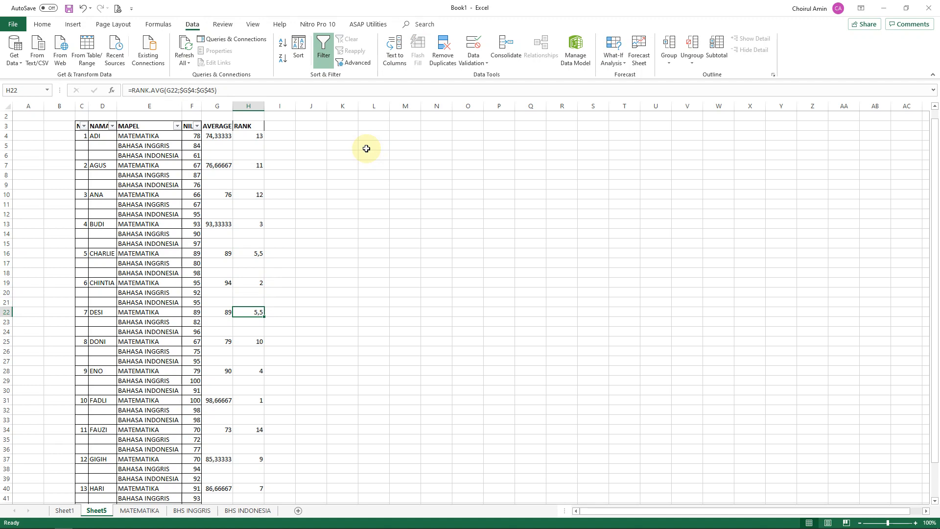
# - Check how Sheet1's RANK column ranks the tied students and return to Sheet5
pyautogui.hotkey('ctrl', 'pageup')
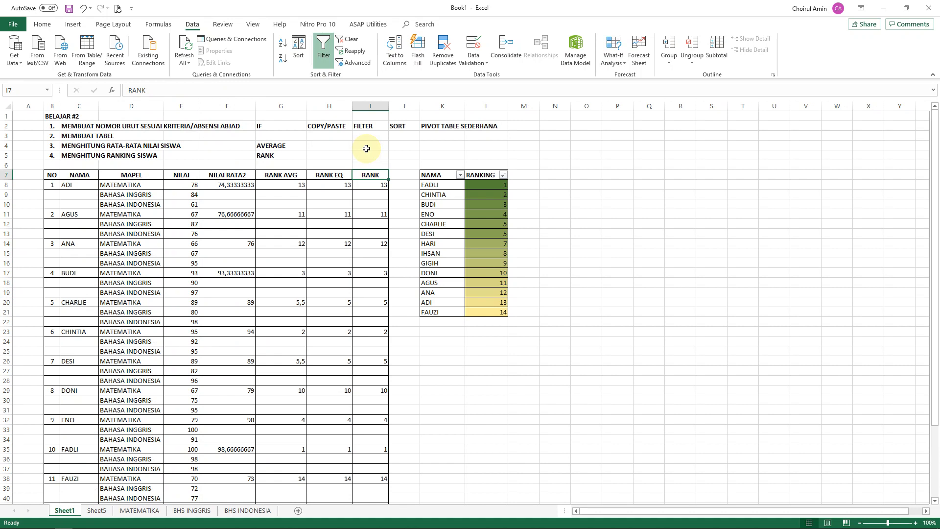
pyautogui.click(378, 301)
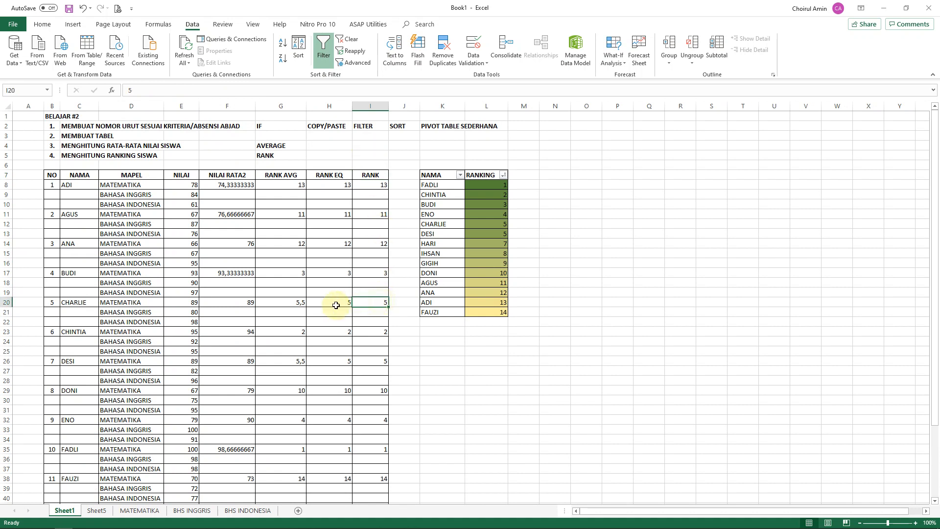
pyautogui.click(96, 510)
pyautogui.click(248, 284)
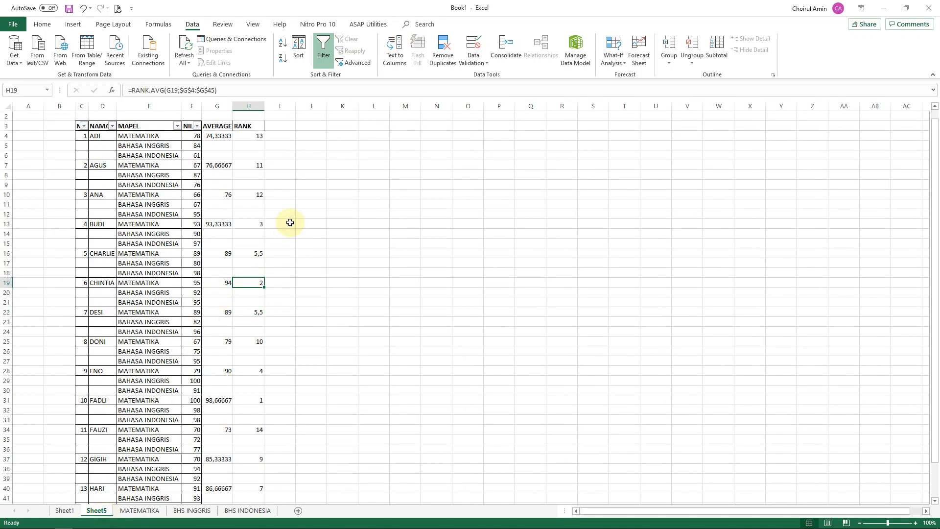
# - Change the formula in H4 to =RANK(G4;$G$4:$G$45), replacing the RANK.AVG function
pyautogui.scroll(1, 290, 219)
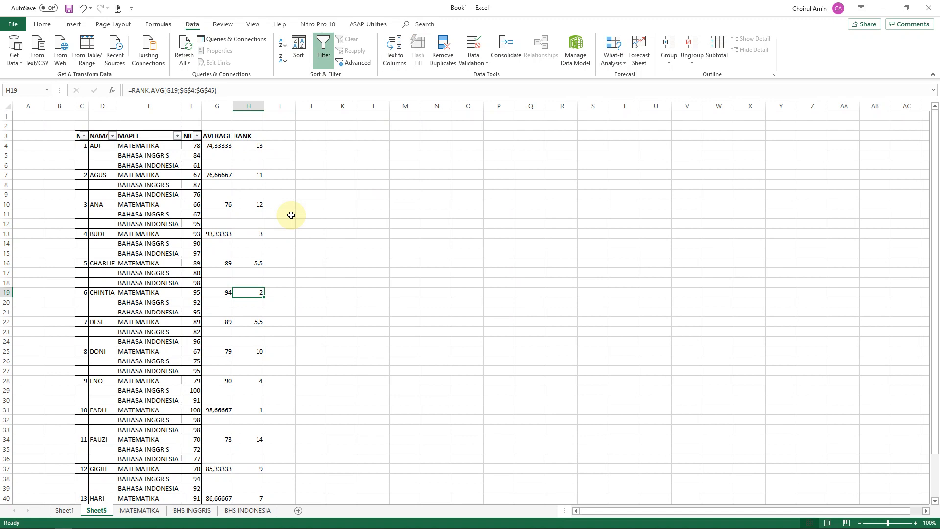
pyautogui.click(247, 144)
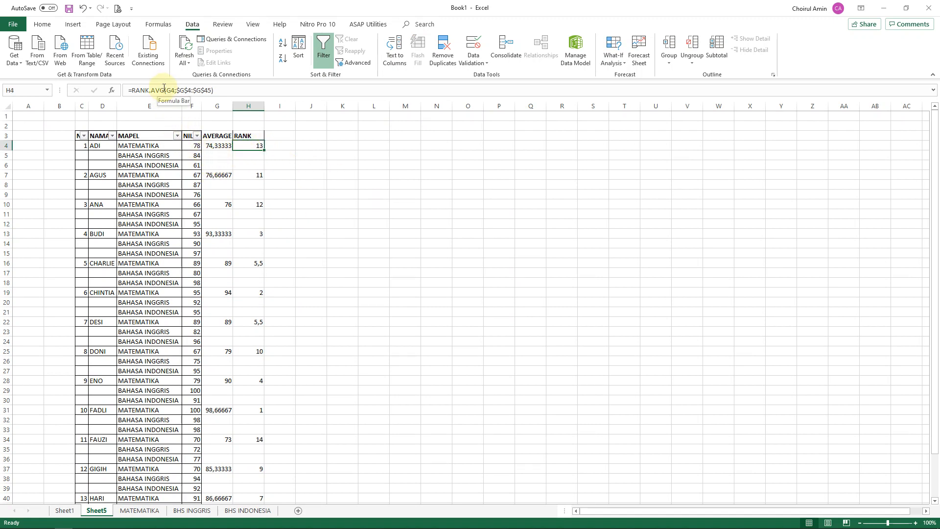
pyautogui.moveTo(164, 90); pyautogui.dragTo(151, 90)
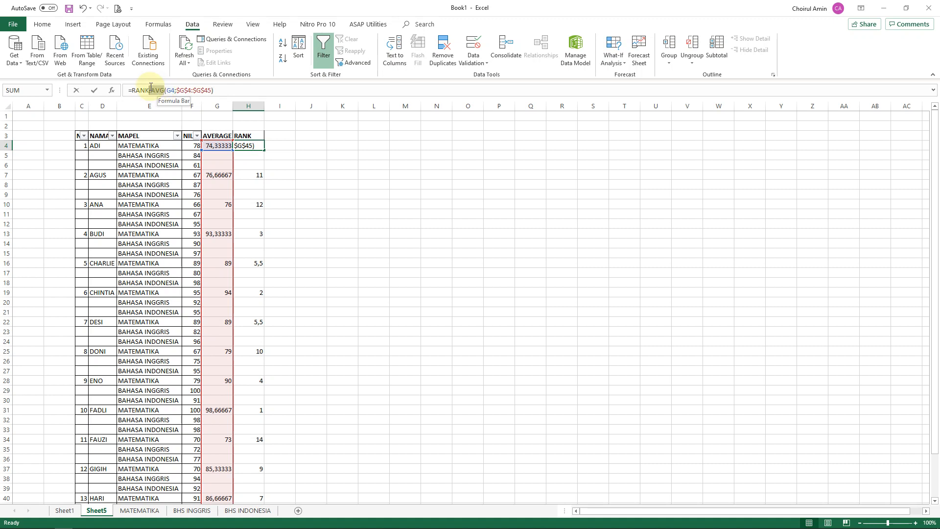
pyautogui.press('BackSpace')
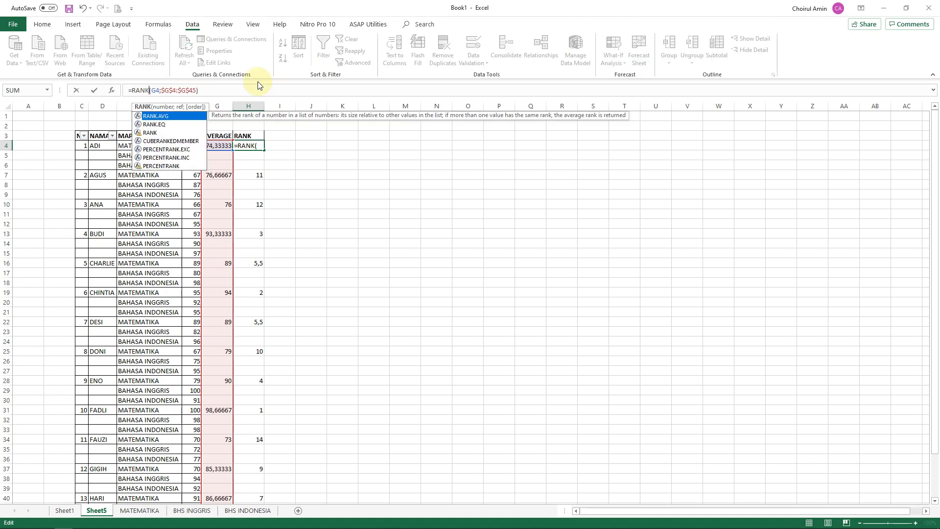
pyautogui.press('Return')
pyautogui.press('Up')
# - Copy the RANK formula from H4 over the rest of the RANK column to H45
pyautogui.hotkey('ctrl', 'c')
pyautogui.press('Down')
pyautogui.press('Up')
pyautogui.hotkey('ctrl', 'shift', 'End')
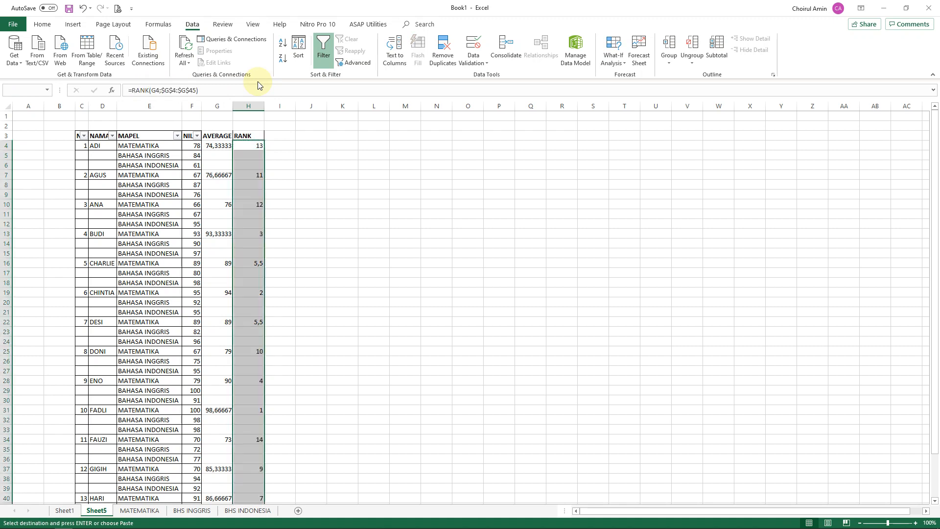
pyautogui.press('Return')
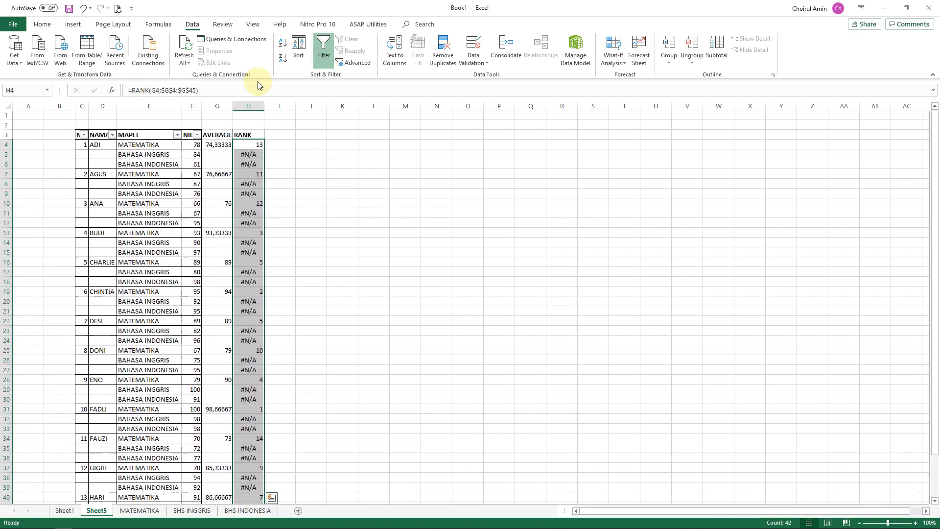
pyautogui.press('Down')
pyautogui.press('Up')
pyautogui.press('Up')
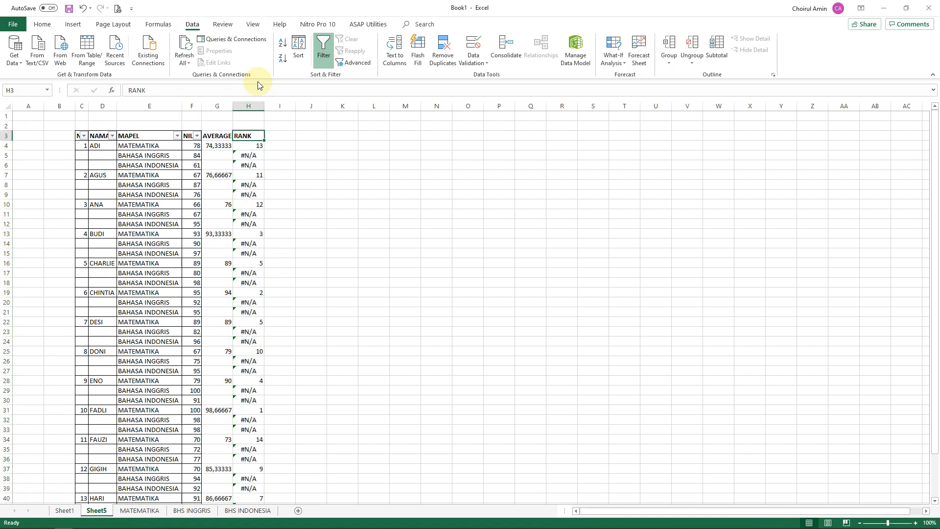
# - Select the whole table C3:H45 and remove the existing filter from its headers
pyautogui.press('Left')
pyautogui.press('Left')
pyautogui.press('Left')
pyautogui.press('Left')
pyautogui.press('Left')
pyautogui.hotkey('shift', 'Right')
pyautogui.hotkey('shift', 'Right')
pyautogui.hotkey('shift', 'Right')
pyautogui.hotkey('shift', 'Right')
pyautogui.hotkey('shift', 'Right')
pyautogui.hotkey('ctrl', 'shift', 'Down')
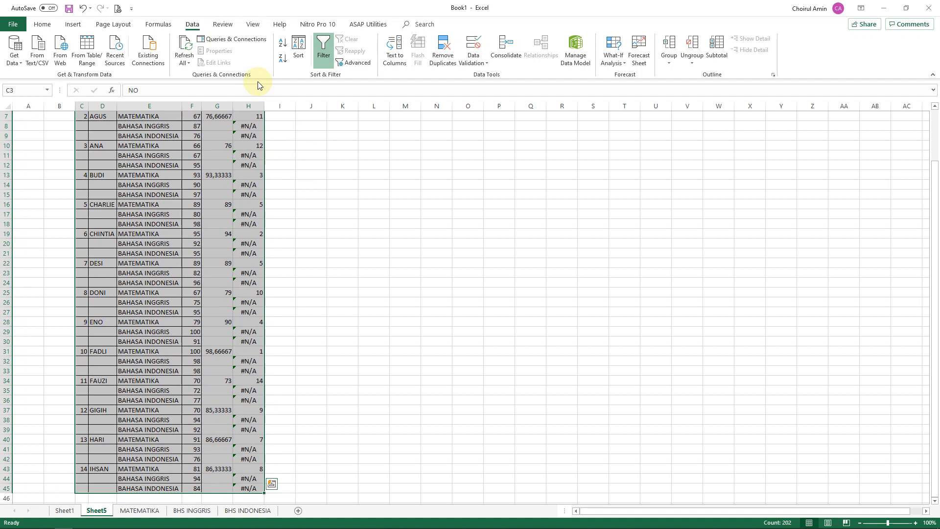
pyautogui.hotkey('ctrl', 'q')
pyautogui.press('Escape')
pyautogui.click(40, 25)
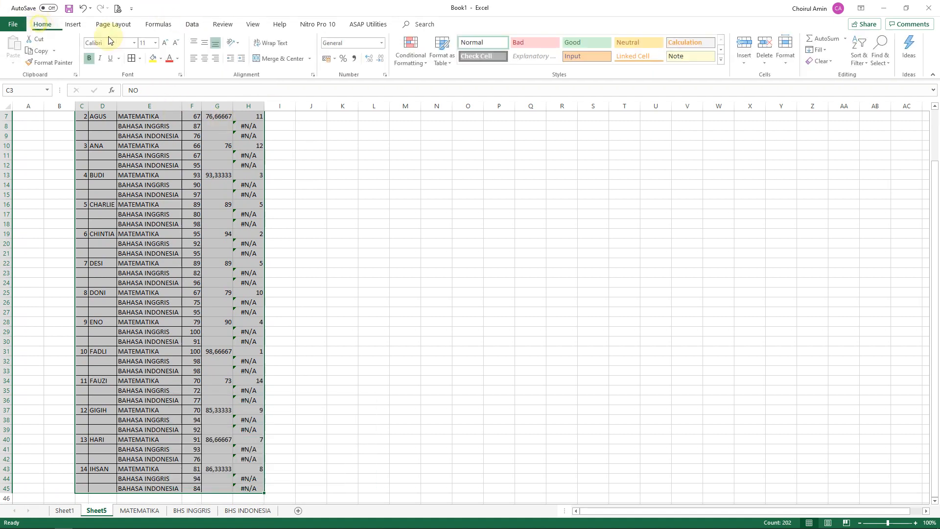
pyautogui.click(862, 63)
pyautogui.click(876, 112)
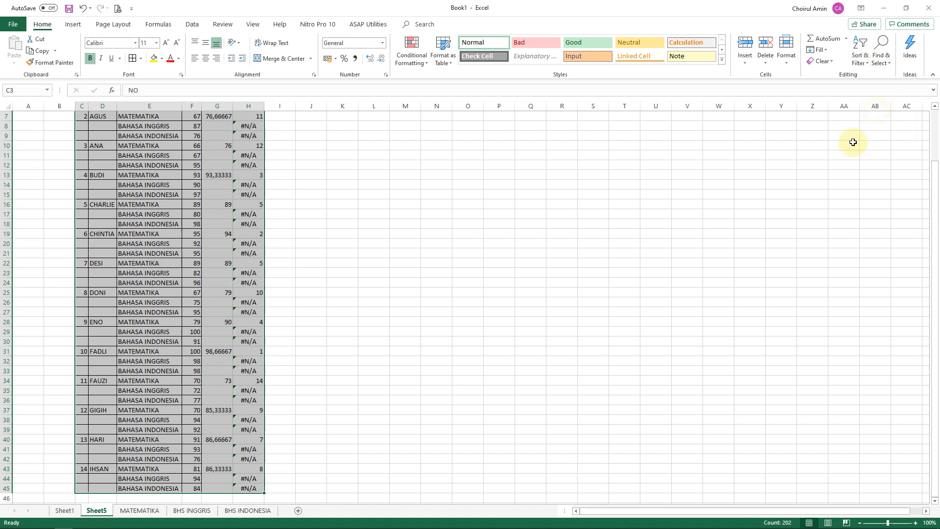
# - Apply a filter to C3:H45 so it covers every header from NO through RANK
pyautogui.scroll(2, 558, 218)
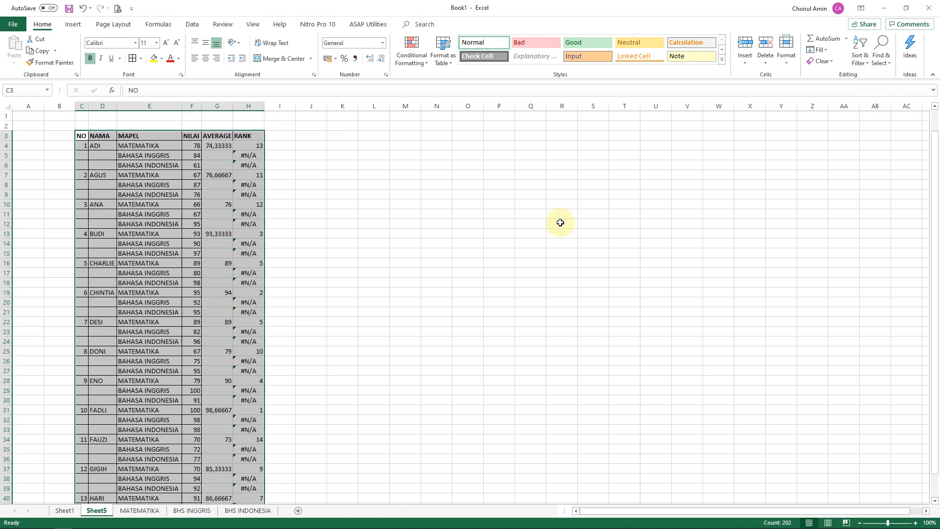
pyautogui.click(857, 49)
pyautogui.click(867, 112)
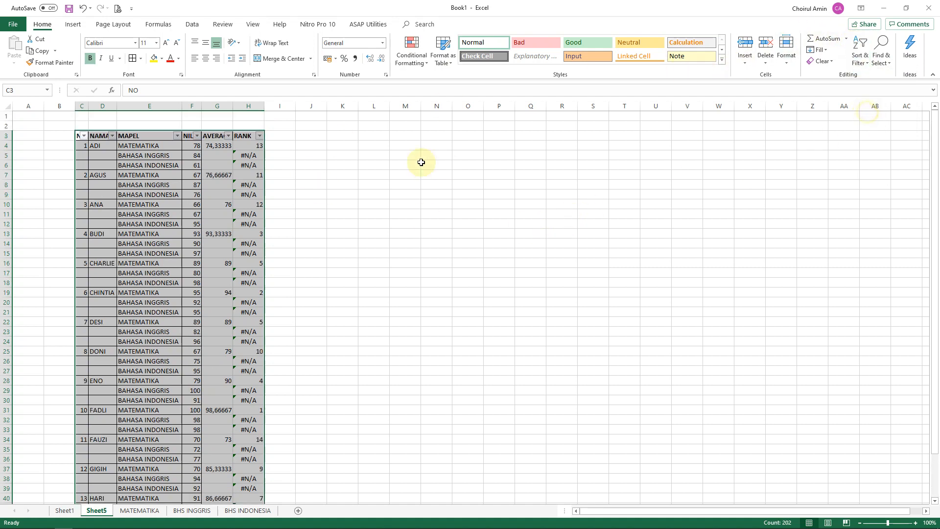
pyautogui.click(248, 156)
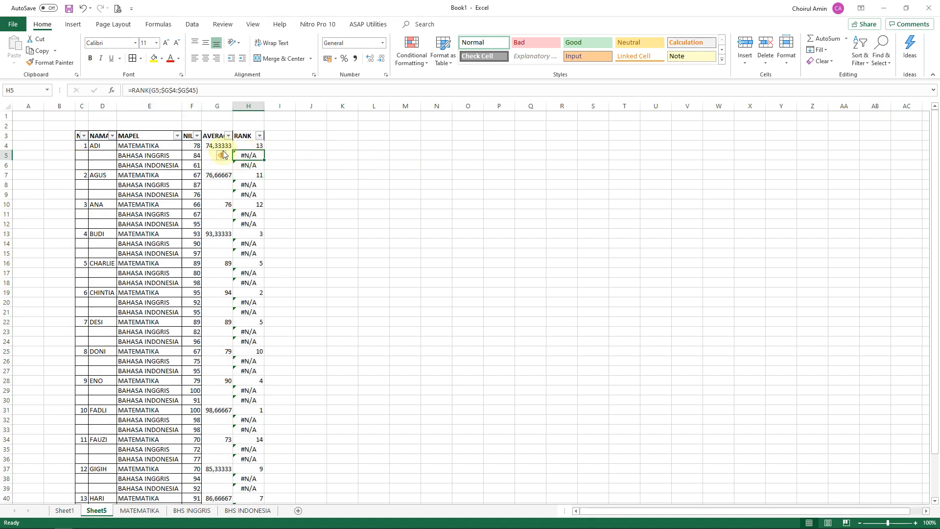
pyautogui.click(259, 135)
pyautogui.click(276, 193)
# - Replace the rank formulas in H4:H45 with their values
pyautogui.click(258, 143)
pyautogui.hotkey('ctrl', 'shift', 'Down')
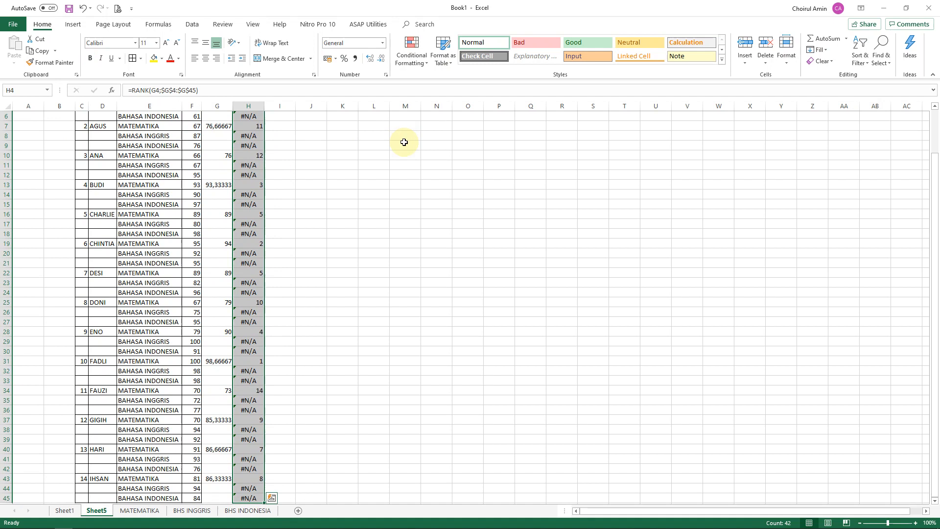
pyautogui.hotkey('ctrl', 'c')
pyautogui.press('alt')
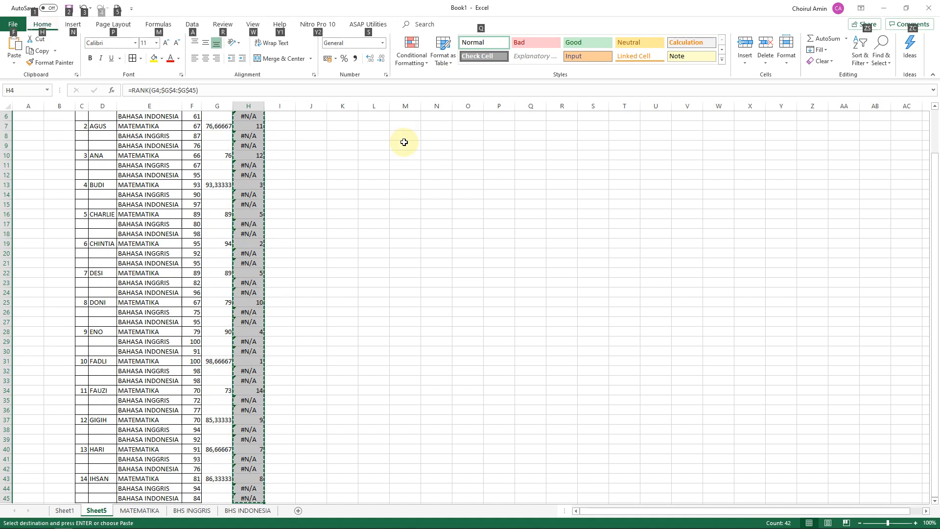
pyautogui.press('h')
pyautogui.press('v')
pyautogui.press('s')
pyautogui.press('v')
pyautogui.press('Return')
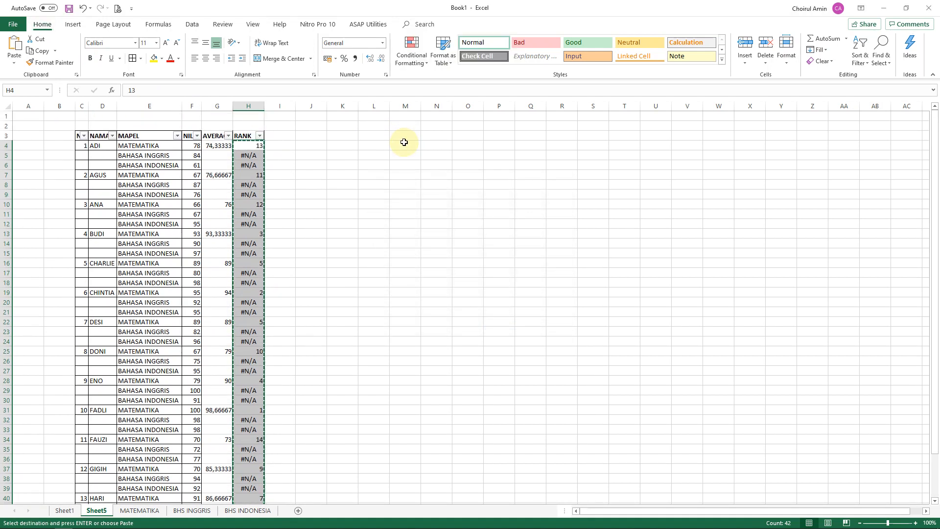
pyautogui.press('Escape')
# - Filter the RANK column to display only the #N/A rows
pyautogui.press('Up')
pyautogui.hotkey('alt', 'Down')
pyautogui.press('Tab')
pyautogui.press('space')
pyautogui.press('End')
pyautogui.press('space')
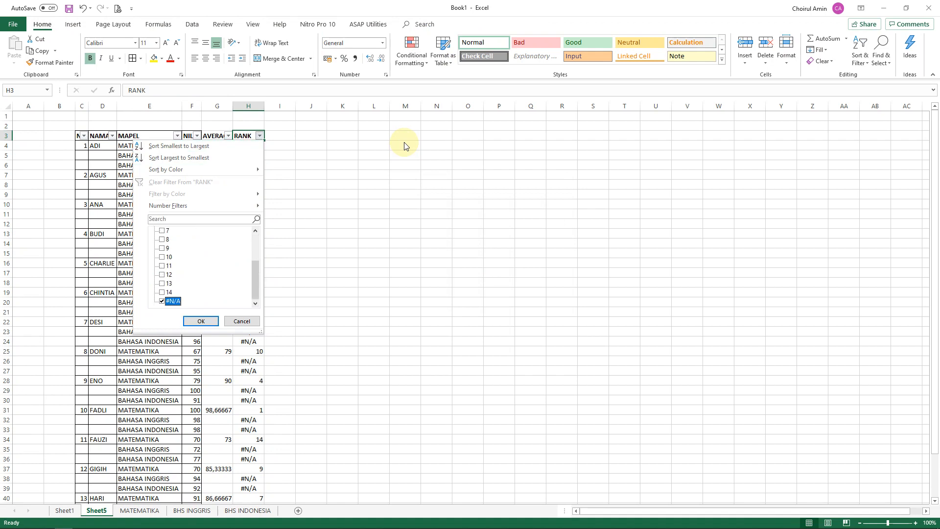
pyautogui.press('Return')
# - Delete the #N/A entries from the RANK cells of the filtered rows
pyautogui.press('Down')
pyautogui.hotkey('ctrl', 'shift', 'Down')
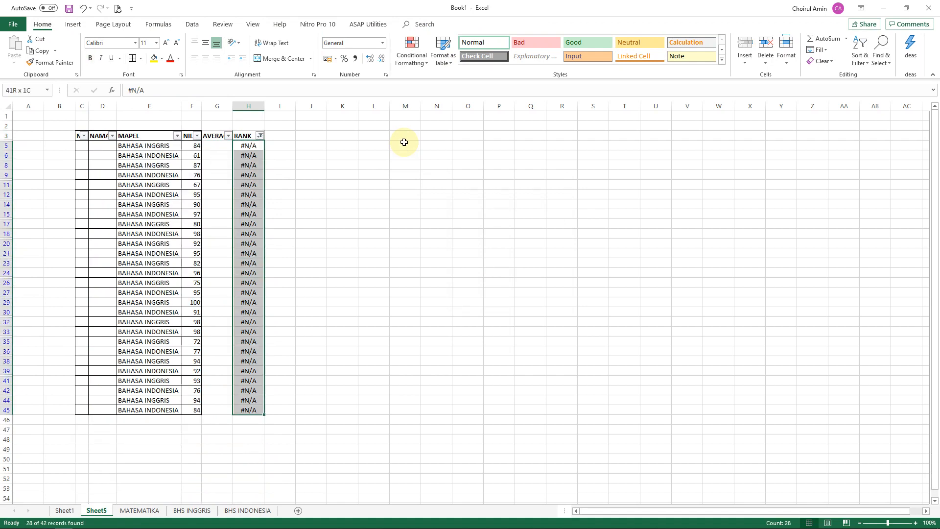
pyautogui.press('Delete')
pyautogui.press('Up')
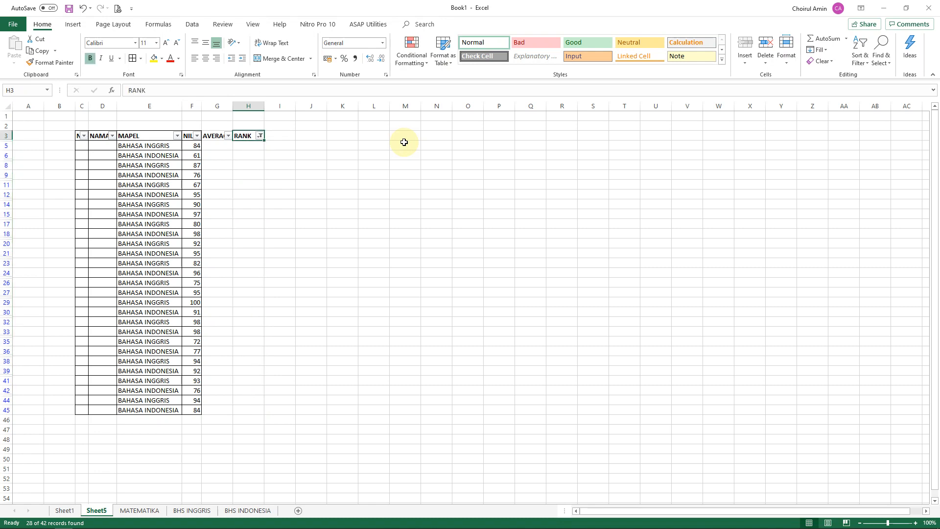
# - Clear the filter on the RANK column to list all rows of the table
pyautogui.press('alt')
pyautogui.press('a')
pyautogui.press('c')
pyautogui.press('Left')
pyautogui.press('Left')
pyautogui.press('Left')
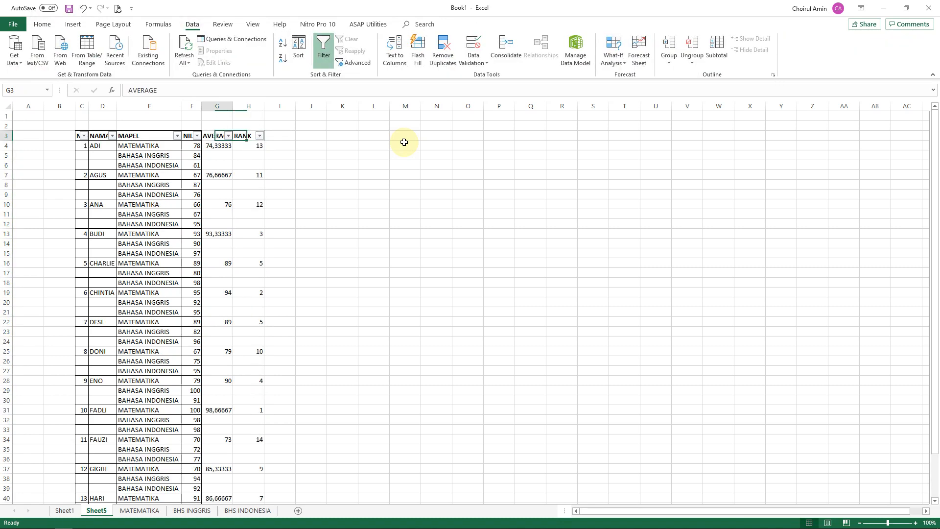
# - Apply all borders to the whole score table in C3:H45
pyautogui.press('Left')
pyautogui.press('Left')
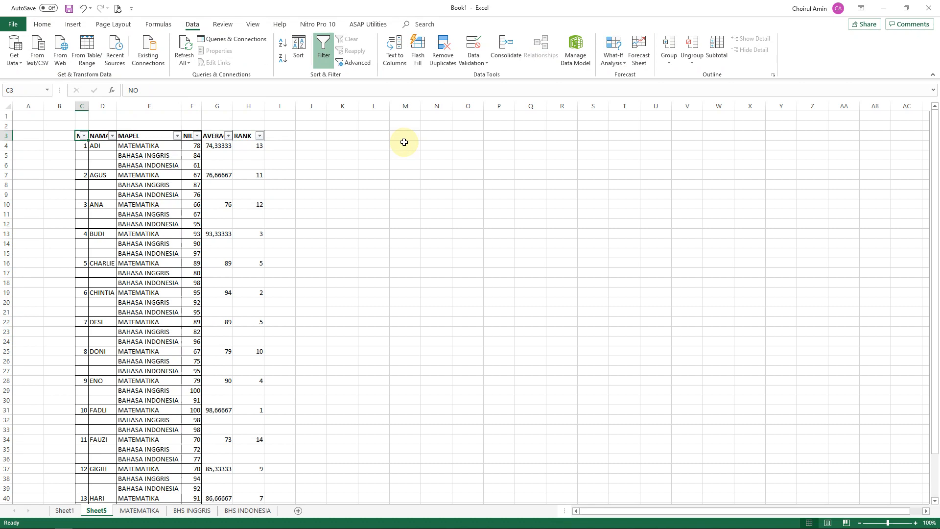
pyautogui.hotkey('shift', 'Right')
pyautogui.hotkey('shift', 'Right')
pyautogui.hotkey('shift', 'Right')
pyautogui.hotkey('shift', 'Right')
pyautogui.hotkey('shift', 'Right')
pyautogui.hotkey('shift', 'Down')
pyautogui.hotkey('shift', 'Down')
pyautogui.hotkey('shift', 'Down')
pyautogui.hotkey('shift', 'Down')
pyautogui.hotkey('shift', 'Down')
pyautogui.hotkey('shift', 'Down')
pyautogui.hotkey('shift', 'Down')
pyautogui.hotkey('shift', 'Down')
pyautogui.hotkey('shift', 'Down')
pyautogui.hotkey('shift', 'Down')
pyautogui.hotkey('shift', 'Down')
pyautogui.hotkey('shift', 'Down')
pyautogui.hotkey('shift', 'Down')
pyautogui.hotkey('shift', 'Down')
pyautogui.hotkey('shift', 'Down')
pyautogui.hotkey('shift', 'Down')
pyautogui.hotkey('shift', 'Down')
pyautogui.hotkey('shift', 'Down')
pyautogui.hotkey('shift', 'Down')
pyautogui.hotkey('shift', 'Down')
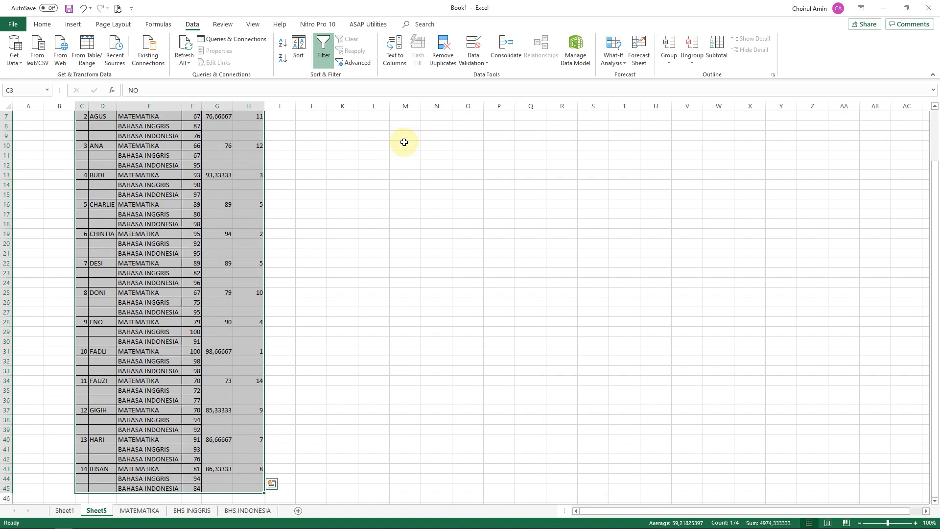
pyautogui.press('alt')
pyautogui.press('h')
pyautogui.press('b')
pyautogui.press('a')
# - Center the header row of the score table, from NO to RANK (C3:H3)
pyautogui.scroll(2, 403, 142)
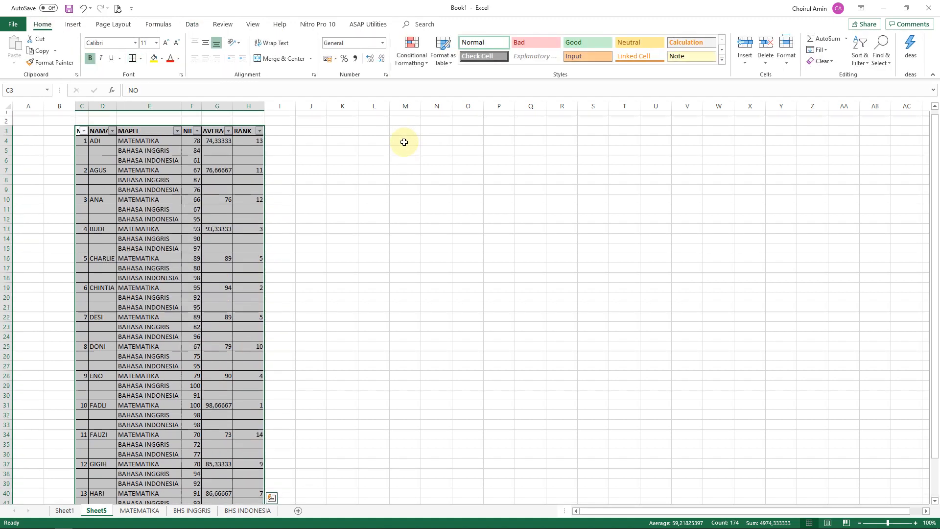
pyautogui.press('Up')
pyautogui.press('Left')
pyautogui.press('Down')
pyautogui.press('Right')
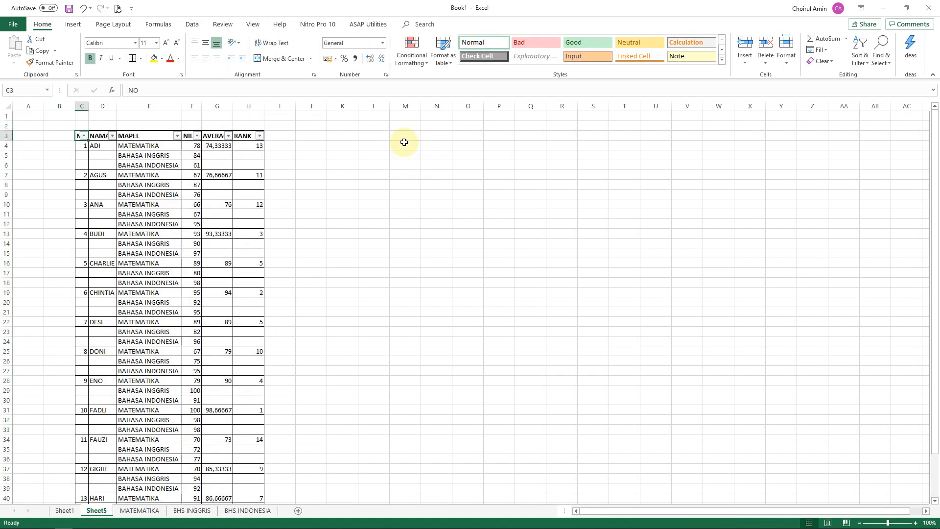
pyautogui.hotkey('shift', 'Right')
pyautogui.hotkey('shift', 'Right')
pyautogui.hotkey('shift', 'Right')
pyautogui.hotkey('shift', 'Right')
pyautogui.hotkey('shift', 'Right')
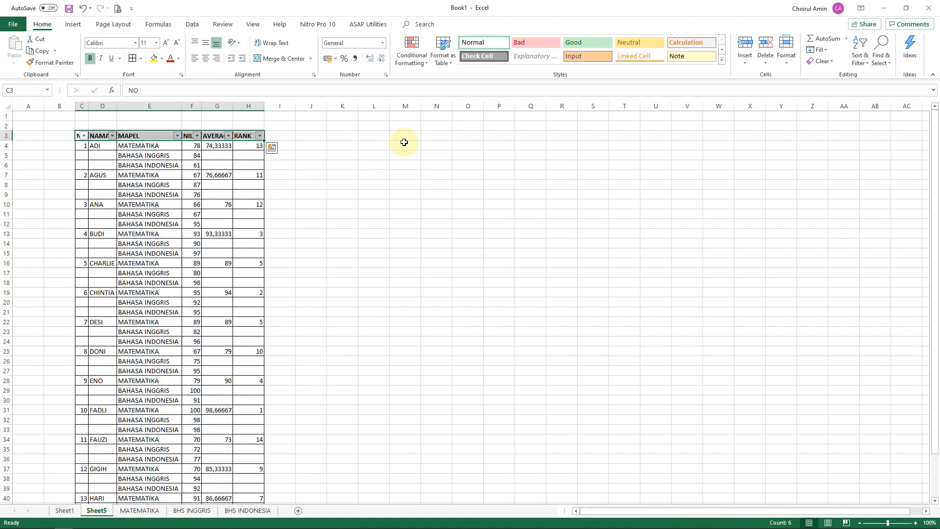
pyautogui.click(206, 58)
pyautogui.click(347, 174)
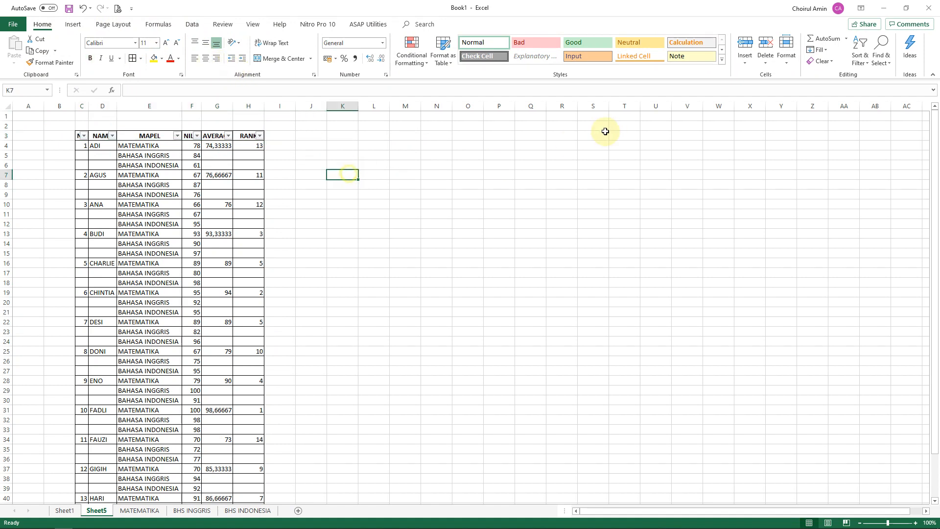
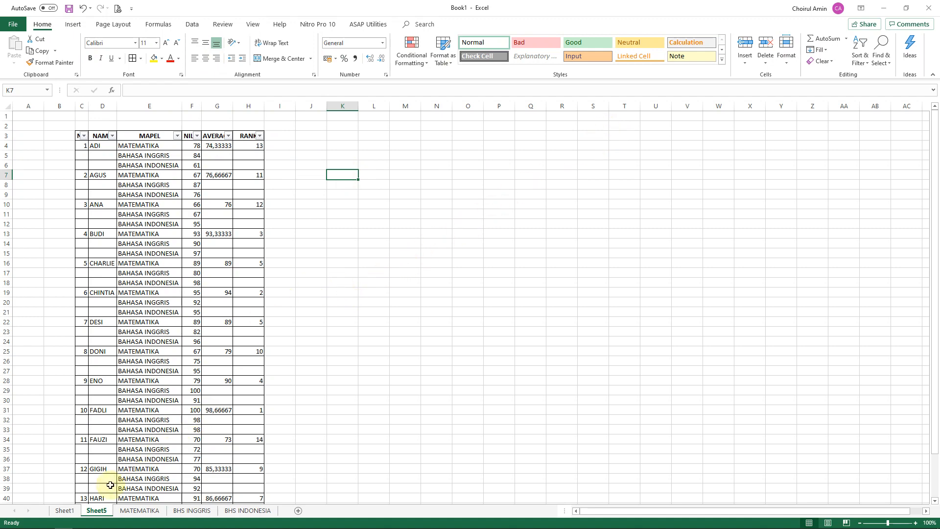
# - Review the finished NAMA and RANKING table in K7:L21 on Sheet1, and return to Sheet5
pyautogui.click(64, 511)
pyautogui.moveTo(426, 175); pyautogui.dragTo(490, 312)
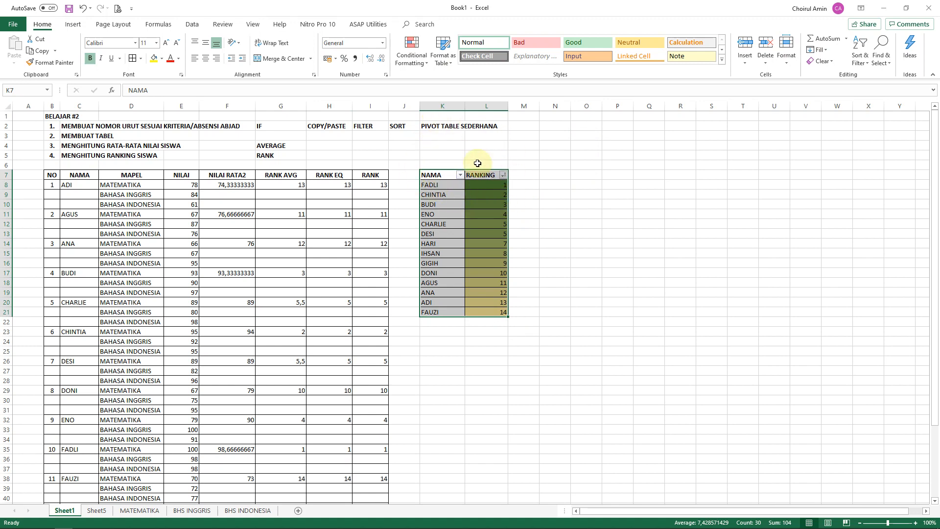
pyautogui.click(102, 510)
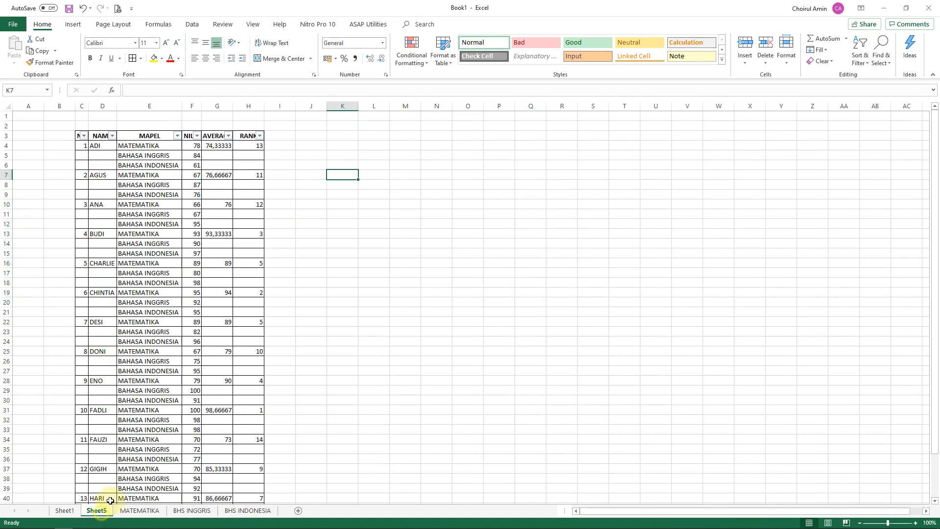
# - Start a new PivotTable on Sheet5 with the score table range C3:H45 as its source
pyautogui.click(303, 273)
pyautogui.click(396, 183)
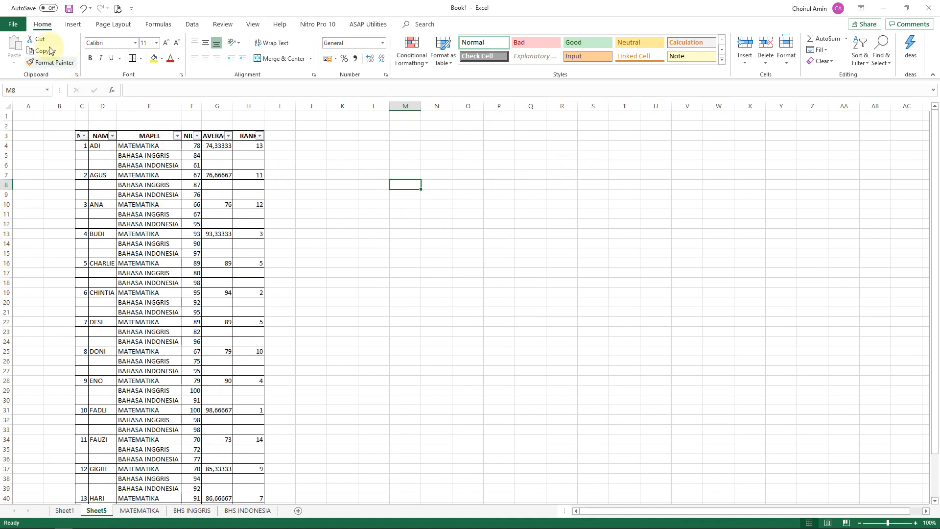
pyautogui.click(71, 24)
pyautogui.click(18, 47)
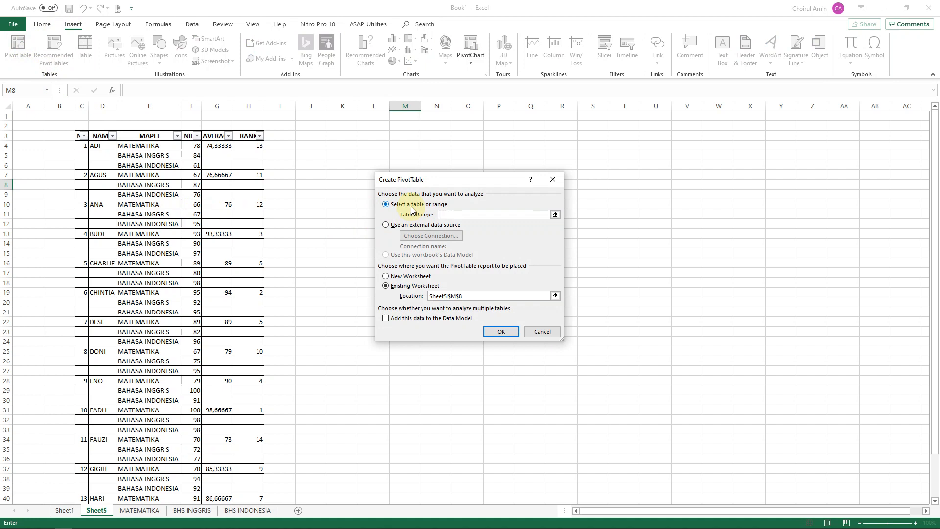
pyautogui.click(77, 136)
pyautogui.hotkey('ctrl', 'shift', 'End')
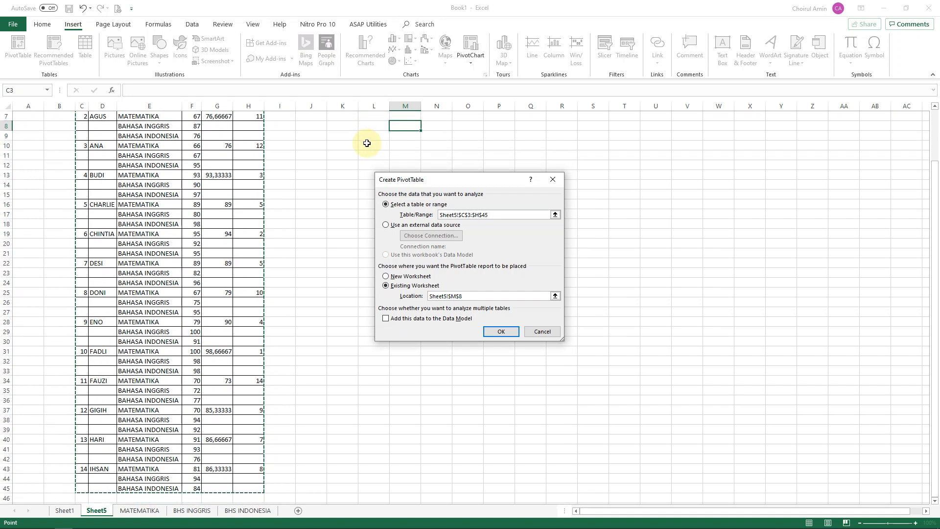
pyautogui.press('Up')
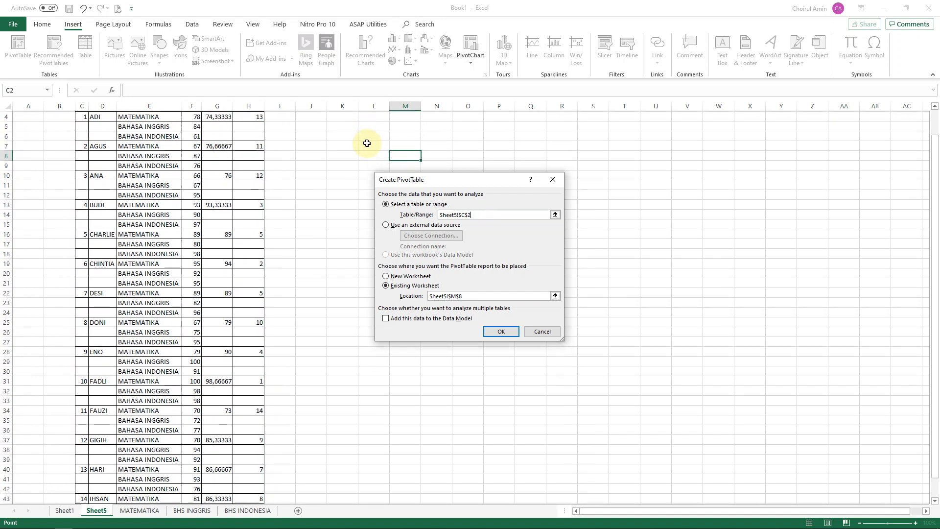
pyautogui.press('Left')
pyautogui.press('Right')
pyautogui.press('Down')
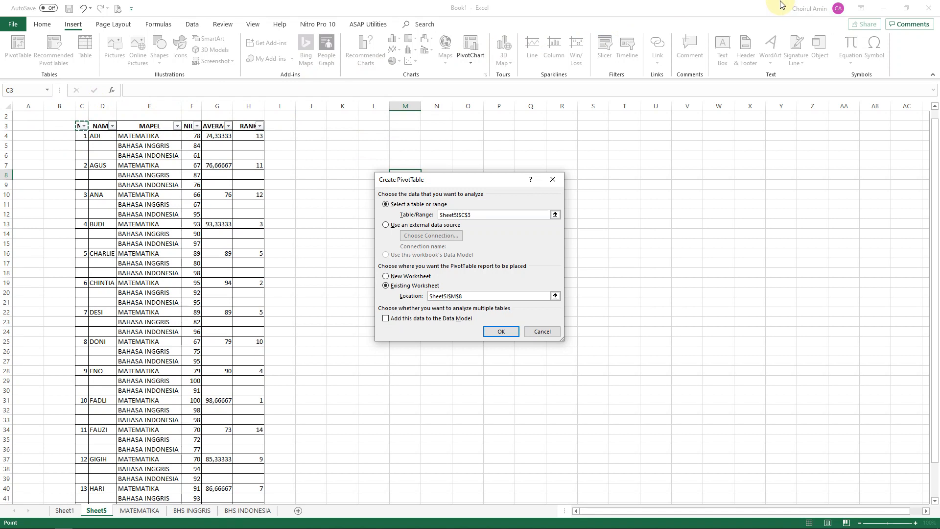
pyautogui.hotkey('ctrl', 'shift', 'End')
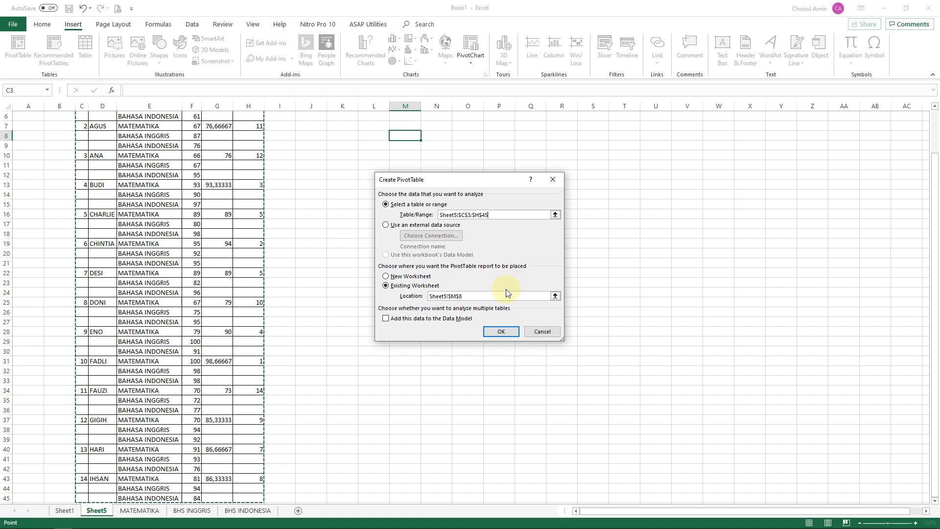
# - Place the PivotTable in the existing worksheet at Sheet5 cell K3 and create it
pyautogui.click(554, 296)
pyautogui.scroll(2, 465, 233)
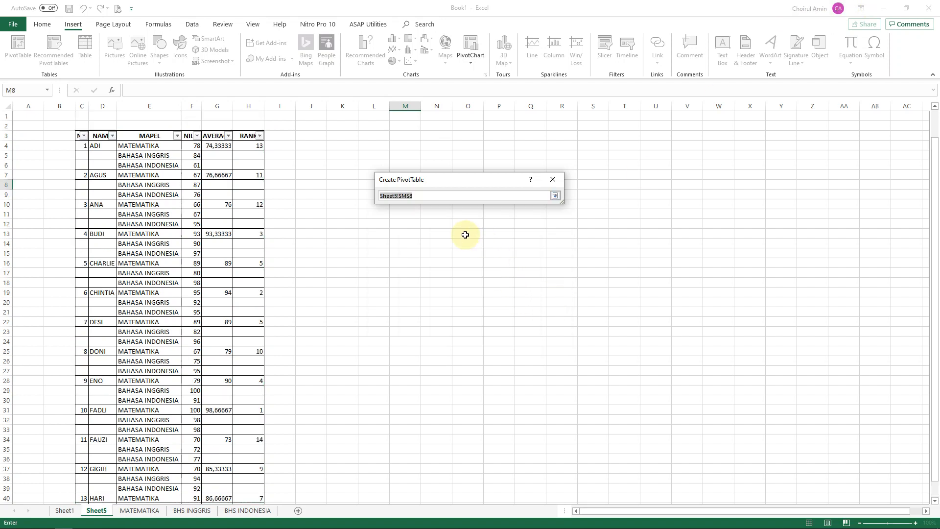
pyautogui.click(343, 136)
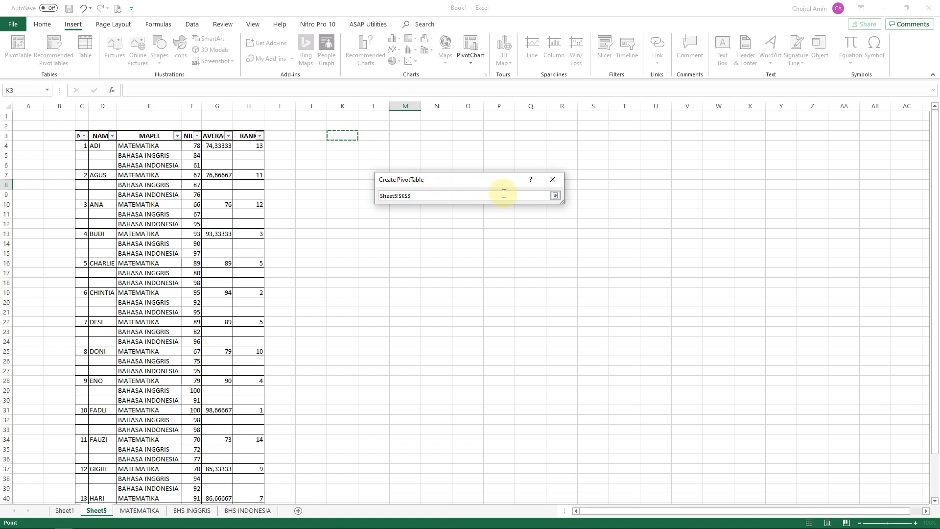
pyautogui.click(554, 196)
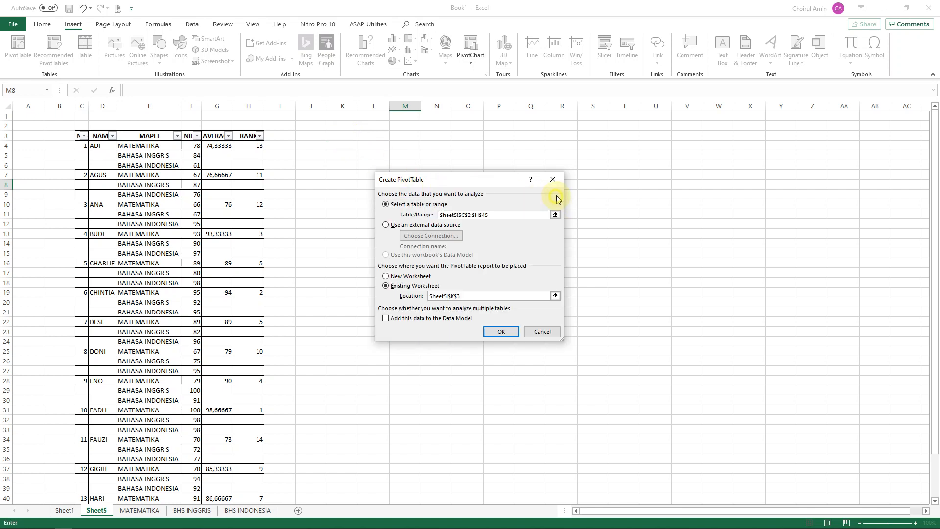
pyautogui.click(500, 329)
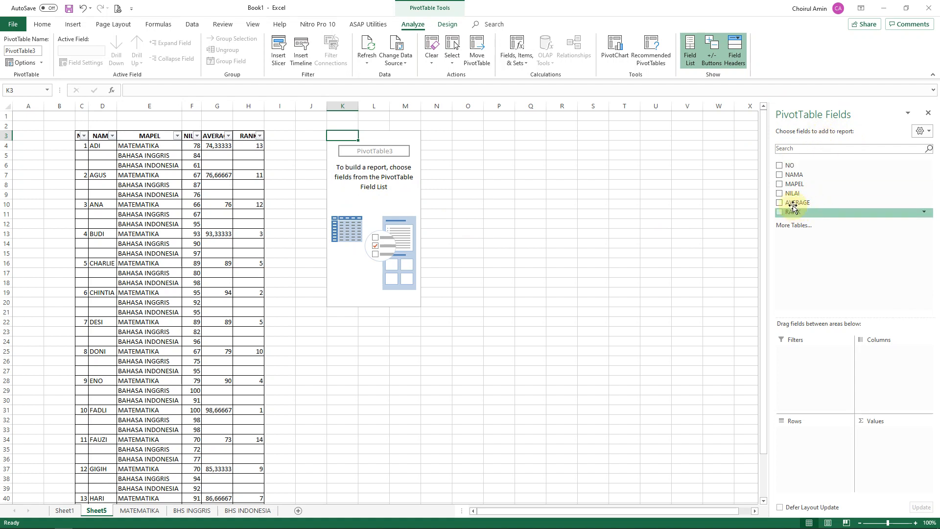
# - Lay out the PivotTable with NAMA as rows and the sum of RANK as values
pyautogui.moveTo(792, 182); pyautogui.dragTo(818, 433)
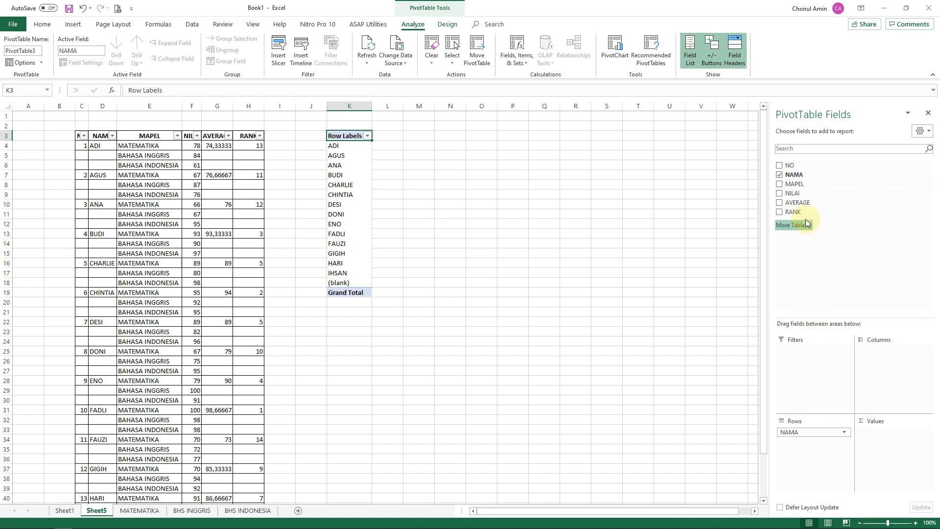
pyautogui.moveTo(803, 216); pyautogui.dragTo(822, 447)
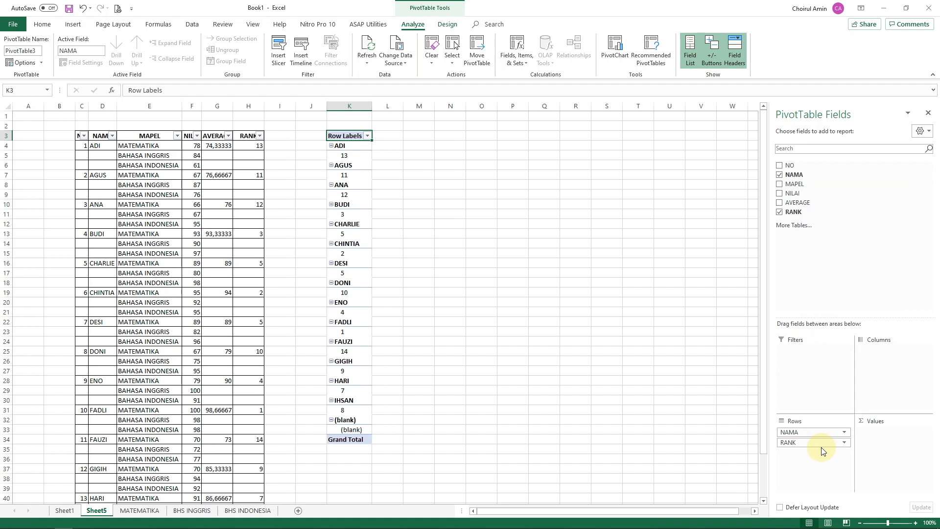
pyautogui.moveTo(812, 444); pyautogui.dragTo(864, 441)
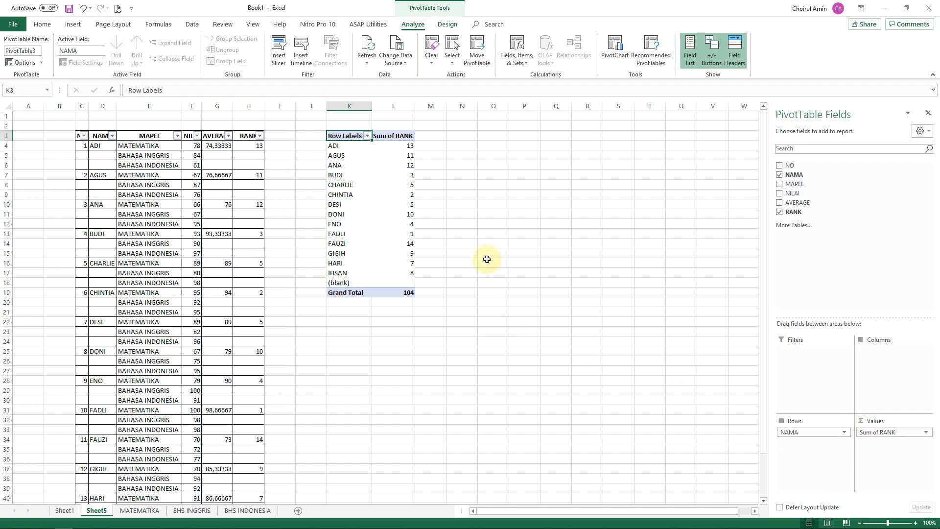
# - Replace the PivotTable in K3:L19 with its plain values in the same cells
pyautogui.hotkey('ctrl', 'shift', 'Right')
pyautogui.hotkey('ctrl', 'shift', 'Down')
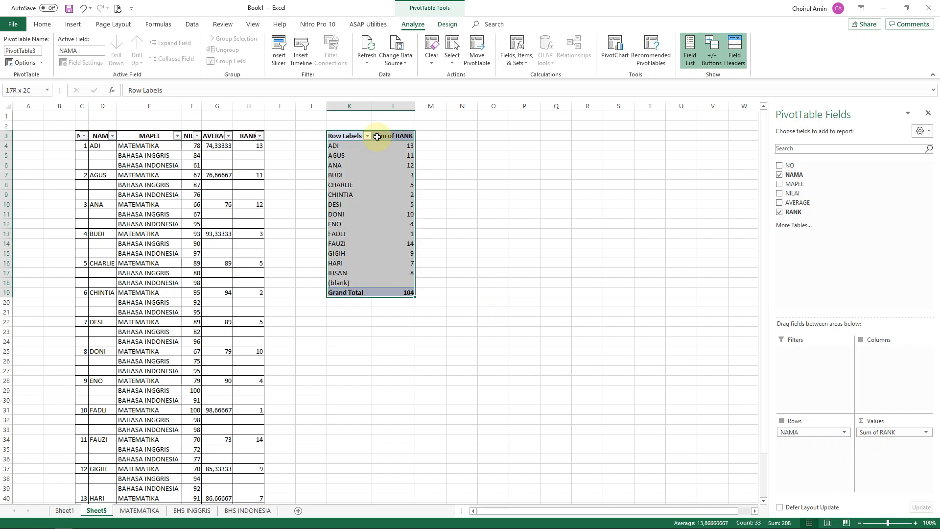
pyautogui.hotkey('ctrl', 'c')
pyautogui.hotkey('alt', 'e')
pyautogui.press('s')
pyautogui.press('v')
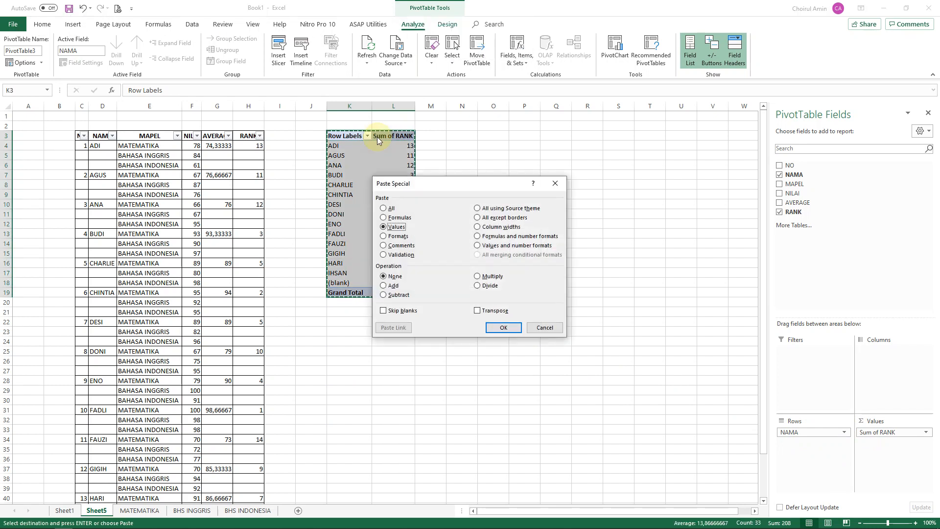
pyautogui.press('Return')
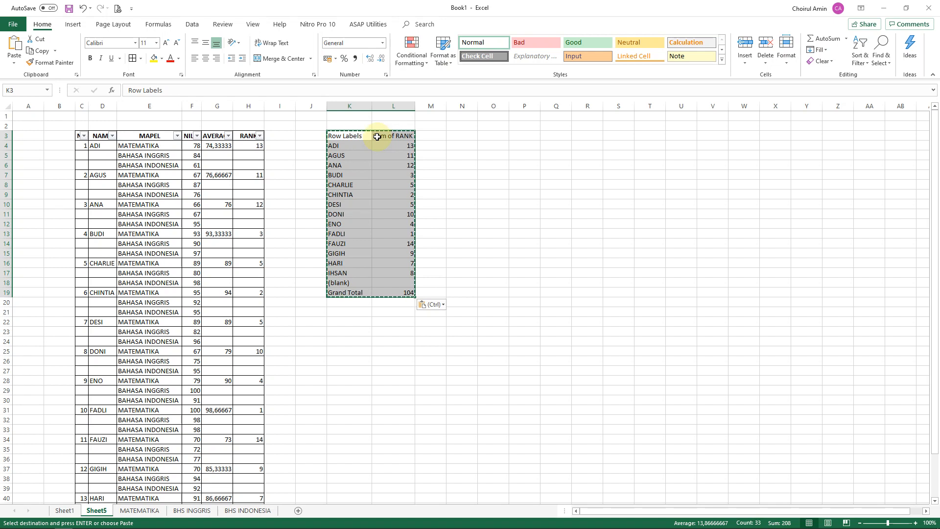
pyautogui.press('Escape')
# - Rename the headers of the pasted list to NAMA in K3 and RANKING in L3
pyautogui.press('Left')
pyautogui.press('Right')
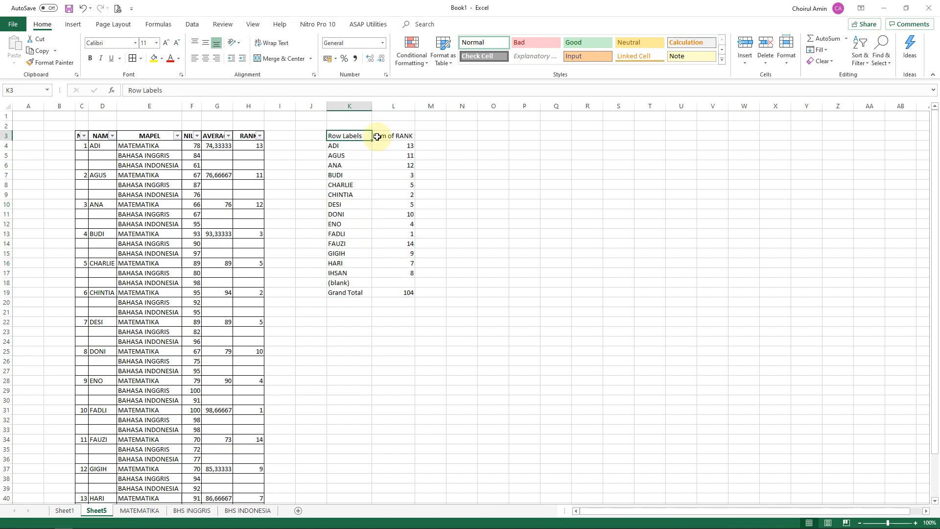
pyautogui.write('NAMA')
pyautogui.click(377, 137)
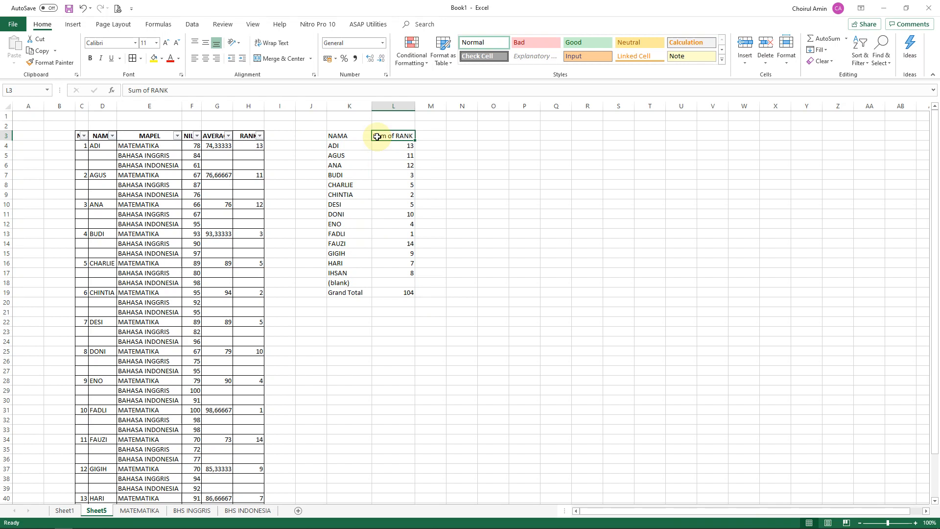
pyautogui.write('RA')
pyautogui.press('Return')
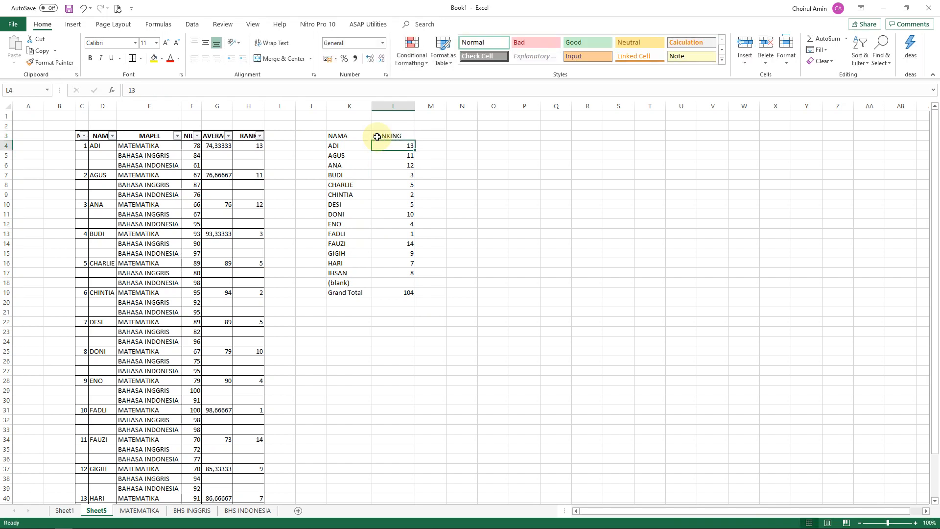
pyautogui.press('Left')
pyautogui.press('Up')
pyautogui.hotkey('shift', 'Right')
pyautogui.hotkey('ctrl', 'q')
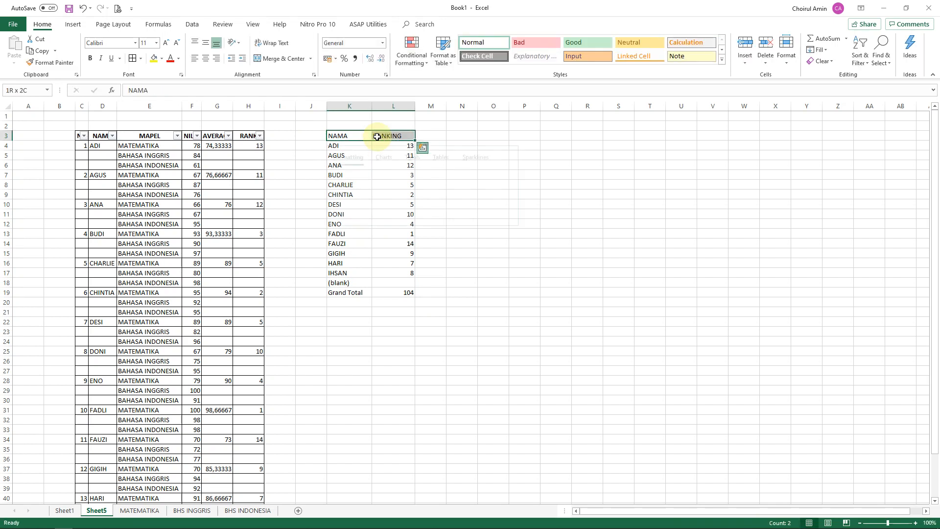
pyautogui.press('Escape')
# - Delete the contents of the (blank) and Grand Total rows in K18:L19
pyautogui.press('Down')
pyautogui.press('Down')
pyautogui.press('Down')
pyautogui.press('Down')
pyautogui.press('Down')
pyautogui.press('Down')
pyautogui.press('Down')
pyautogui.press('Down')
pyautogui.press('Down')
pyautogui.press('Down')
pyautogui.press('Down')
pyautogui.press('Down')
pyautogui.press('Down')
pyautogui.press('Down')
pyautogui.press('Down')
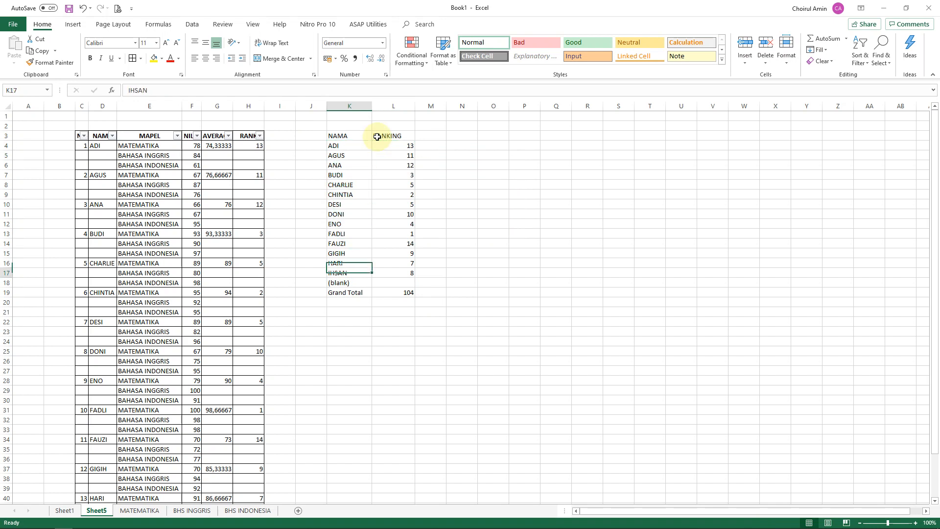
pyautogui.hotkey('shift', 'Down')
pyautogui.hotkey('shift', 'Right')
pyautogui.press('Delete')
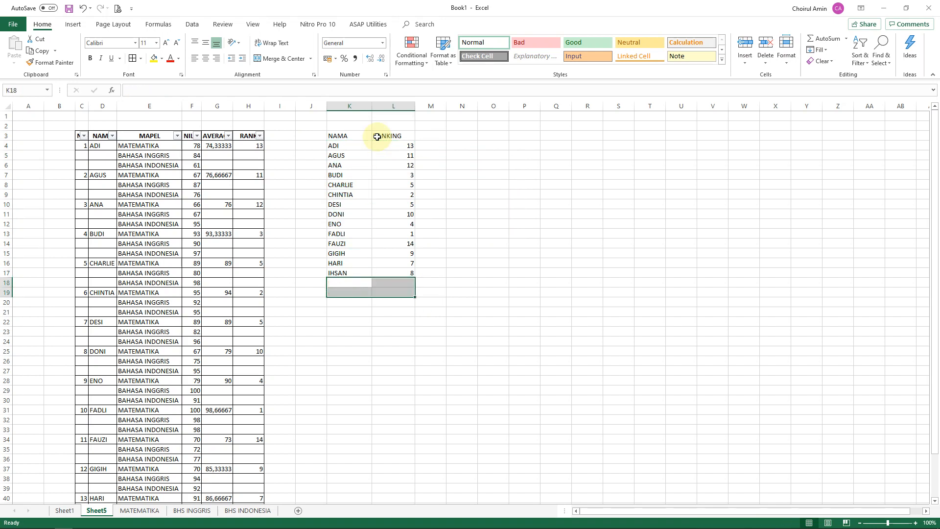
# - Remove the filter from the score table and apply one to the NAMA and RANKING list in K3:L17 instead
pyautogui.press('Up')
pyautogui.press('Up')
pyautogui.press('Up')
pyautogui.press('Up')
pyautogui.press('Up')
pyautogui.press('Up')
pyautogui.press('Up')
pyautogui.press('Up')
pyautogui.press('Up')
pyautogui.press('Up')
pyautogui.press('Up')
pyautogui.press('Up')
pyautogui.press('Up')
pyautogui.press('Up')
pyautogui.press('Up')
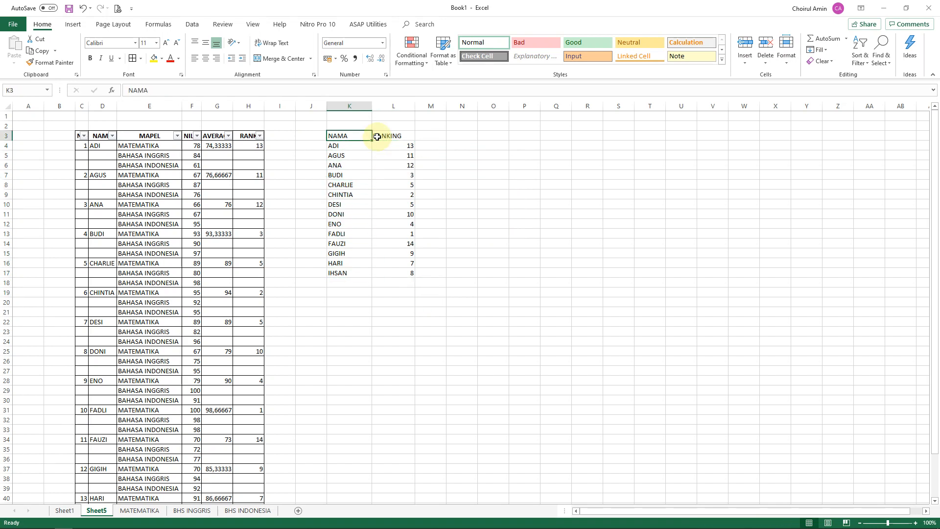
pyautogui.hotkey('shift', 'Right')
pyautogui.hotkey('ctrl', 'shift', 'Down')
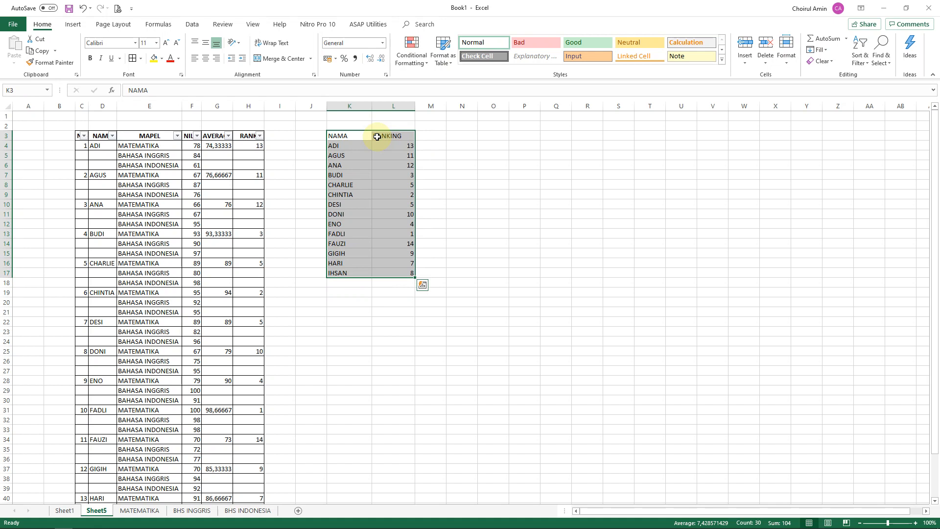
pyautogui.hotkey('ctrl', 'shift', 'l')
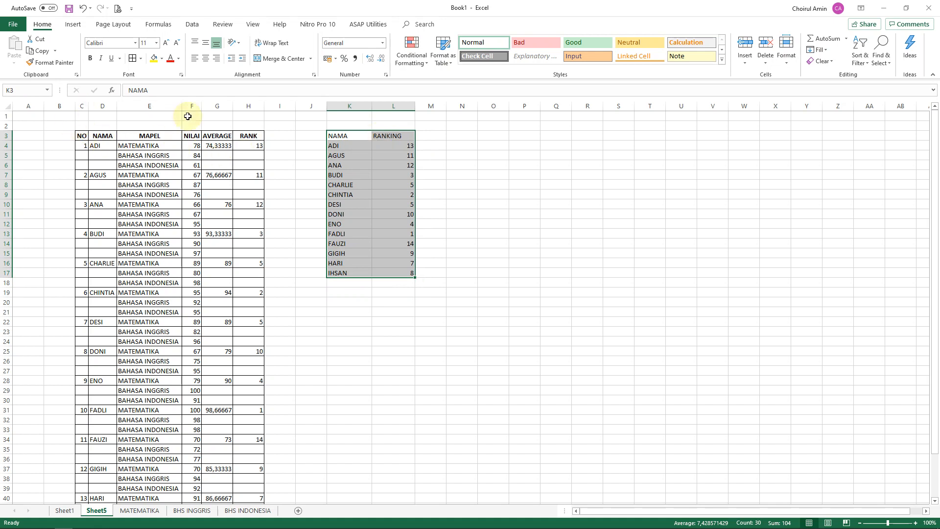
pyautogui.hotkey('ctrl', 'shift', 'l')
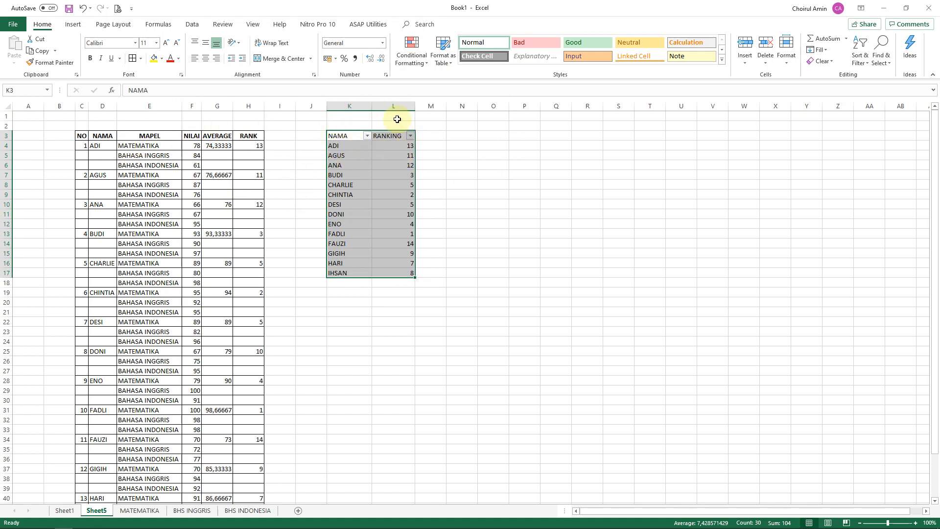
# - Sort the NAMA and RANKING list by RANKING from smallest to largest
pyautogui.click(398, 153)
pyautogui.click(410, 137)
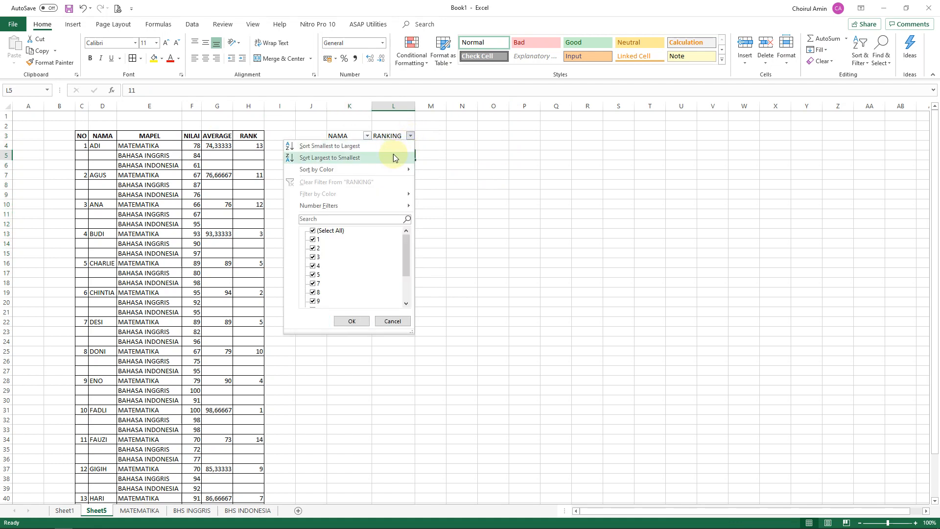
pyautogui.click(328, 146)
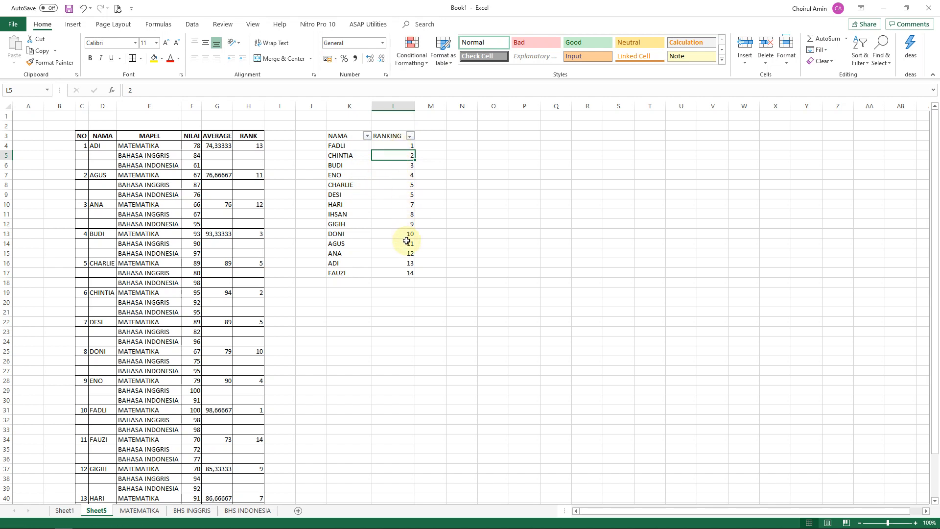
pyautogui.click(400, 273)
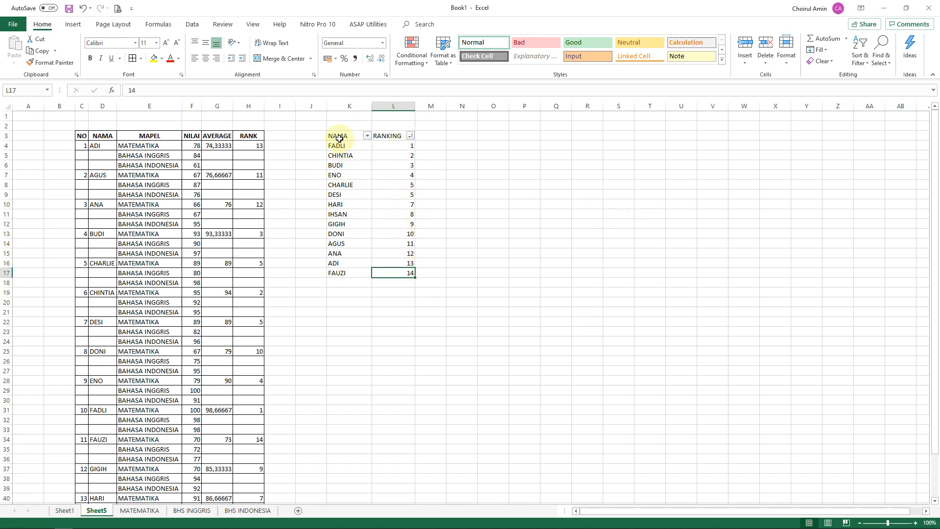
# - Add a 2-Color Scale conditional formatting rule to K3:L17, with green for the lowest value and light yellow for the highest
pyautogui.moveTo(338, 135); pyautogui.dragTo(411, 274)
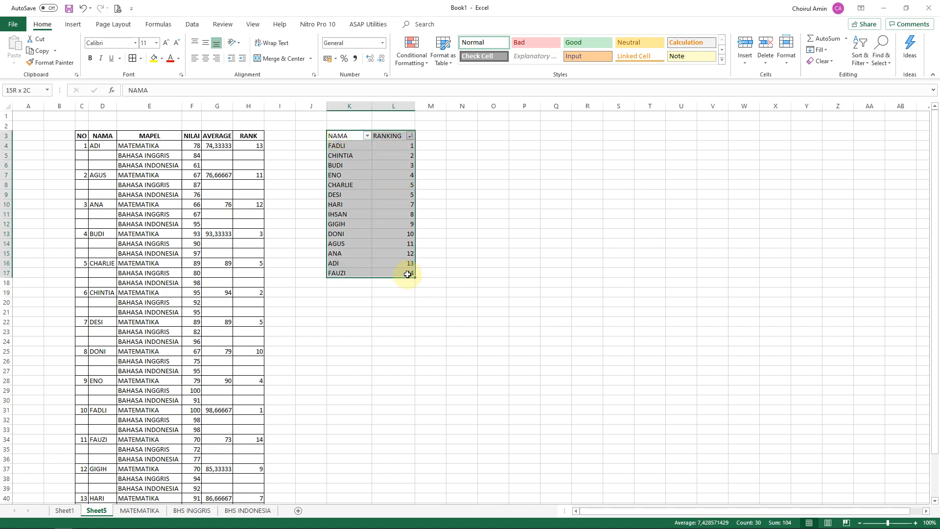
pyautogui.click(427, 60)
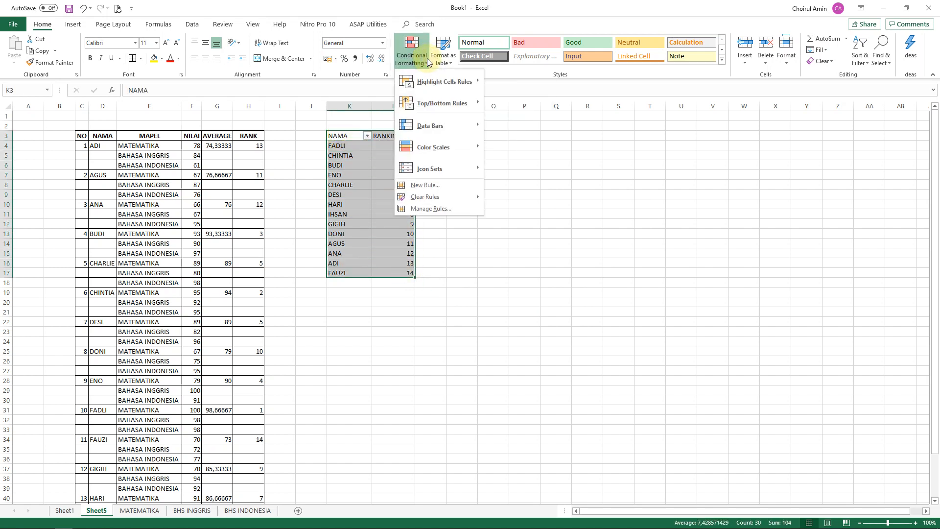
pyautogui.click(440, 209)
pyautogui.click(356, 240)
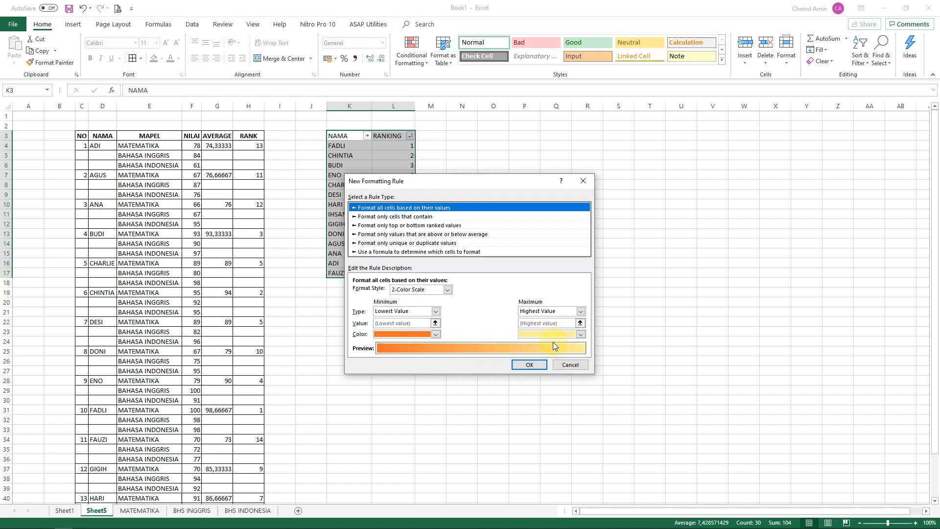
pyautogui.click(436, 334)
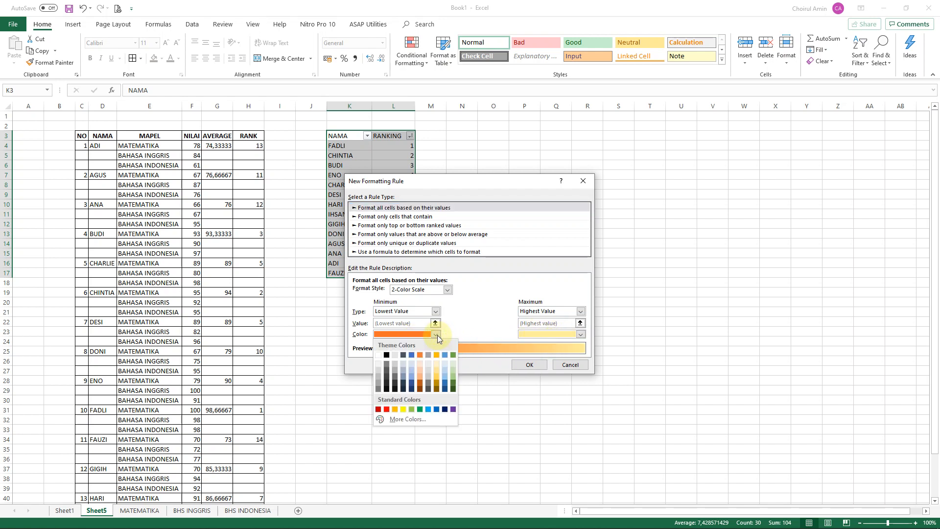
pyautogui.click(452, 376)
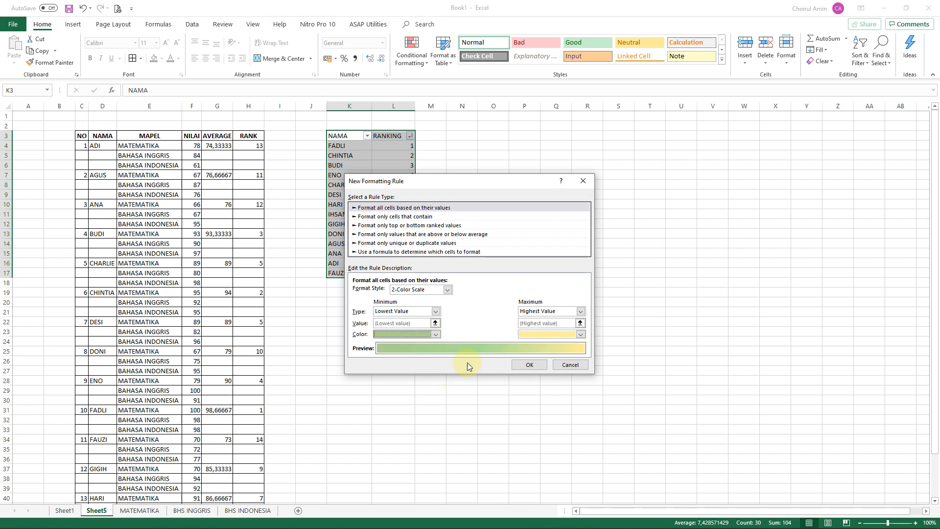
pyautogui.click(433, 335)
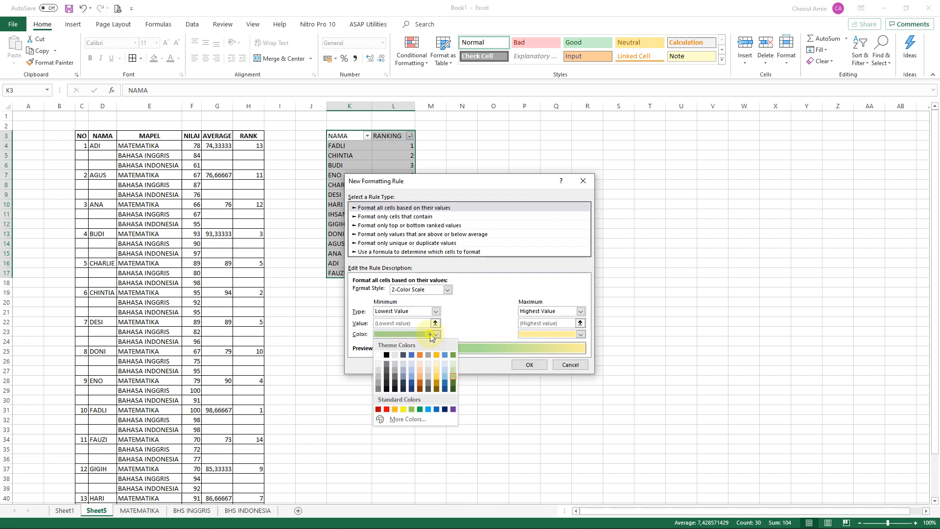
pyautogui.click(453, 375)
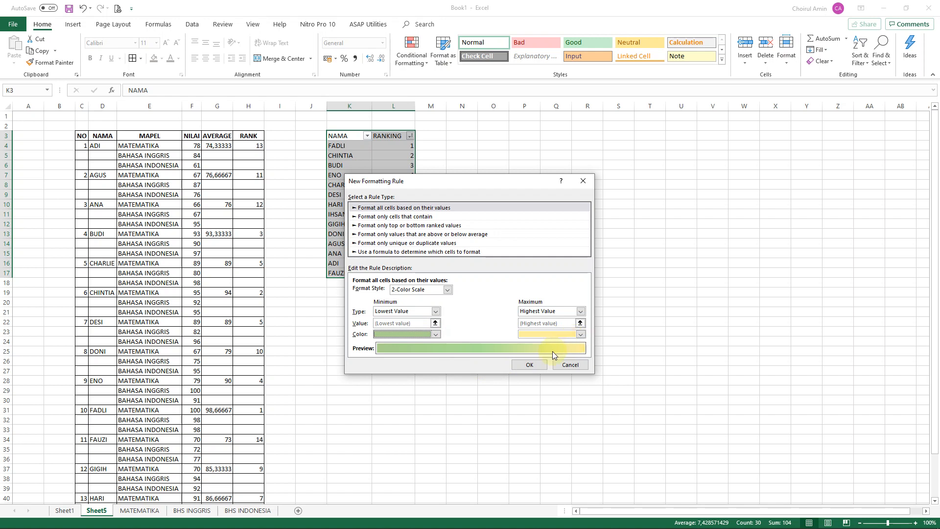
pyautogui.click(538, 368)
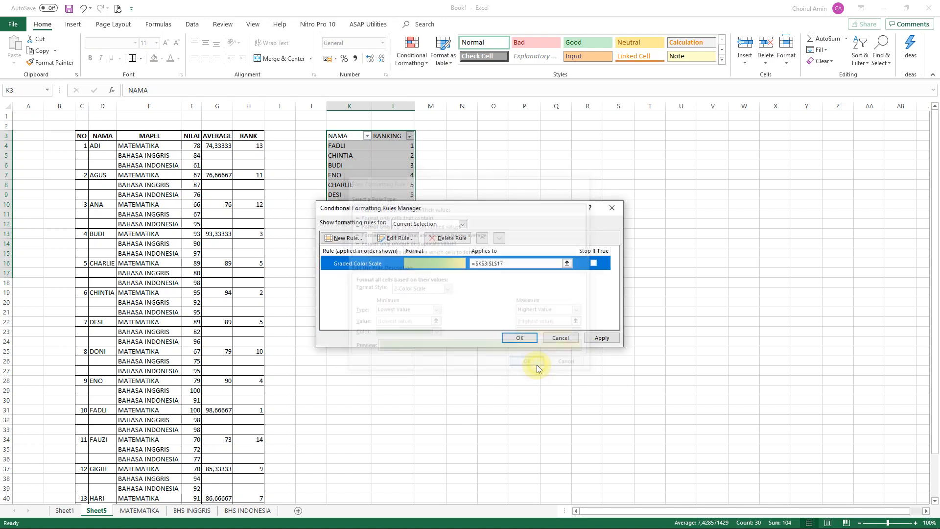
pyautogui.click(522, 336)
pyautogui.click(468, 263)
pyautogui.click(366, 194)
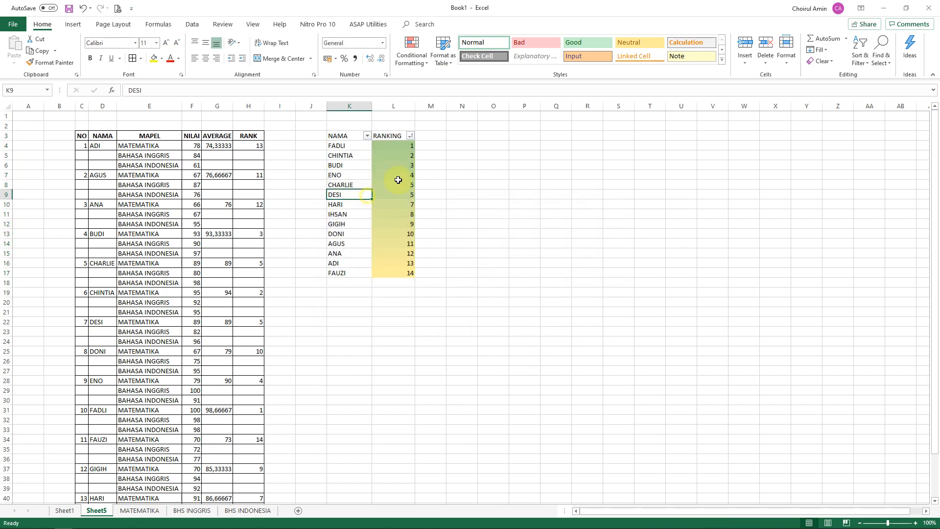
# - Make the NAMA and RANKING headers in K3:L3 bold and apply borders to all cells of K3:L17
pyautogui.moveTo(346, 134); pyautogui.dragTo(385, 137)
pyautogui.hotkey('ctrl', 'b')
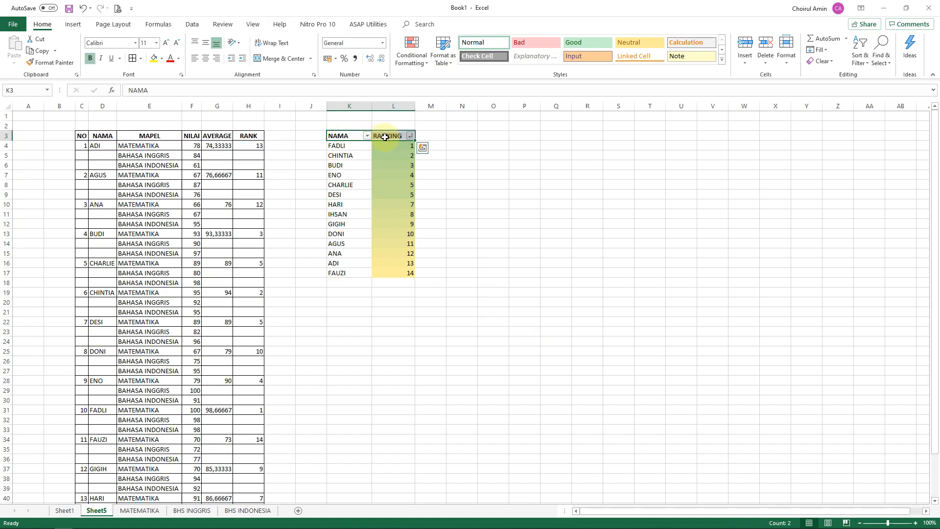
pyautogui.hotkey('ctrl', 'shift', 'Down')
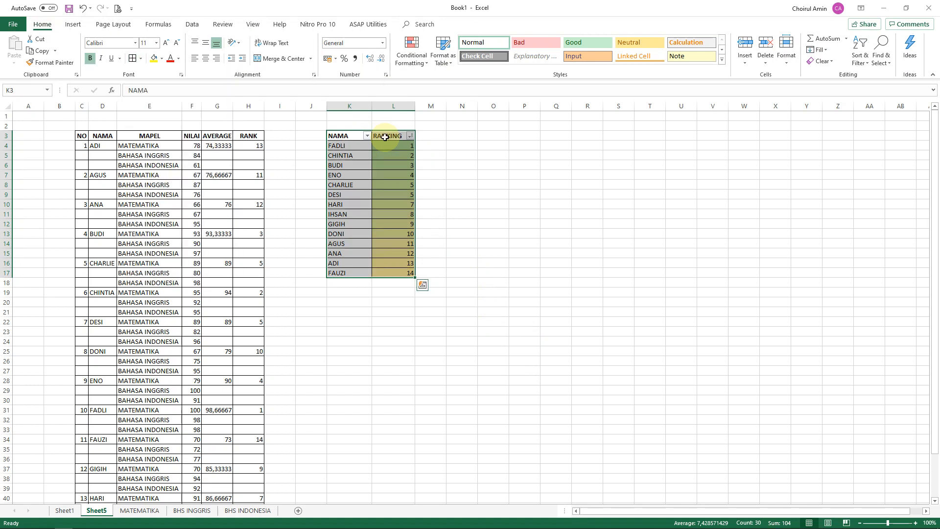
pyautogui.press('Left')
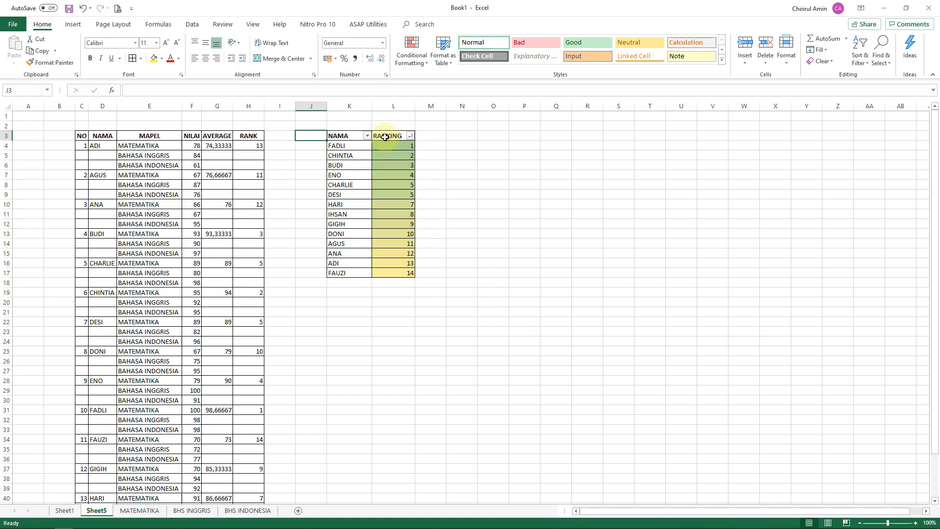
pyautogui.press('Up')
pyautogui.press('Up')
pyautogui.press('Right')
pyautogui.press('Right')
pyautogui.press('Right')
pyautogui.press('Right')
pyautogui.press('Right')
pyautogui.press('Right')
pyautogui.press('Down')
pyautogui.press('Down')
pyautogui.press('Down')
pyautogui.press('Down')
pyautogui.press('Down')
pyautogui.press('Down')
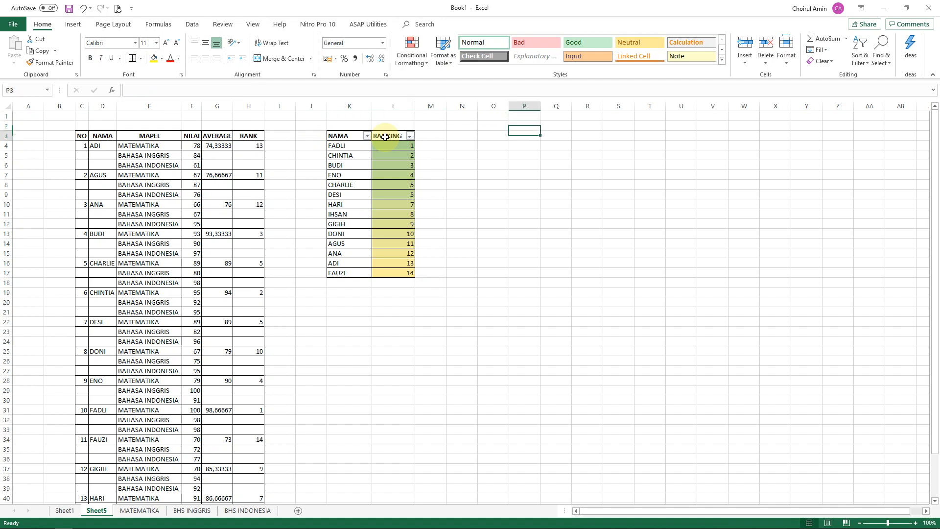
pyautogui.press('Left')
pyautogui.press('Left')
pyautogui.press('Left')
pyautogui.press('Left')
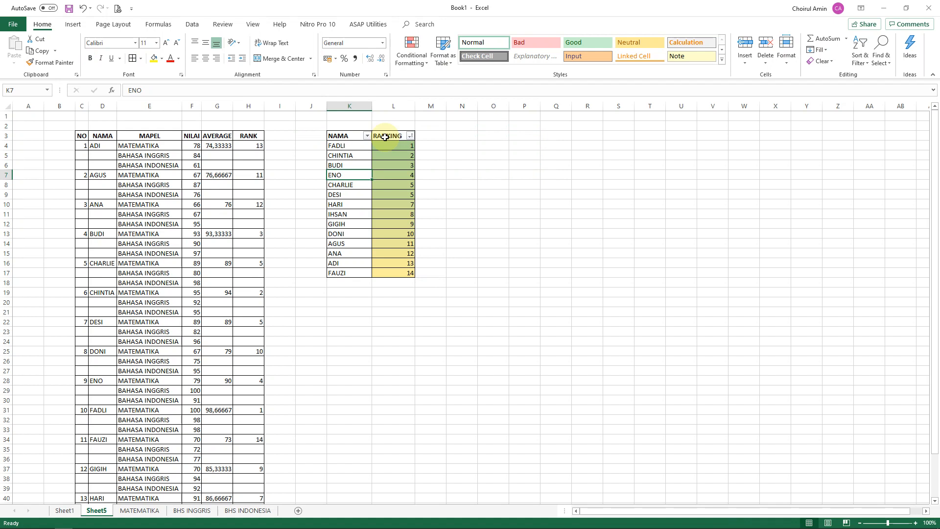
pyautogui.press('Up')
pyautogui.press('Up')
pyautogui.press('Up')
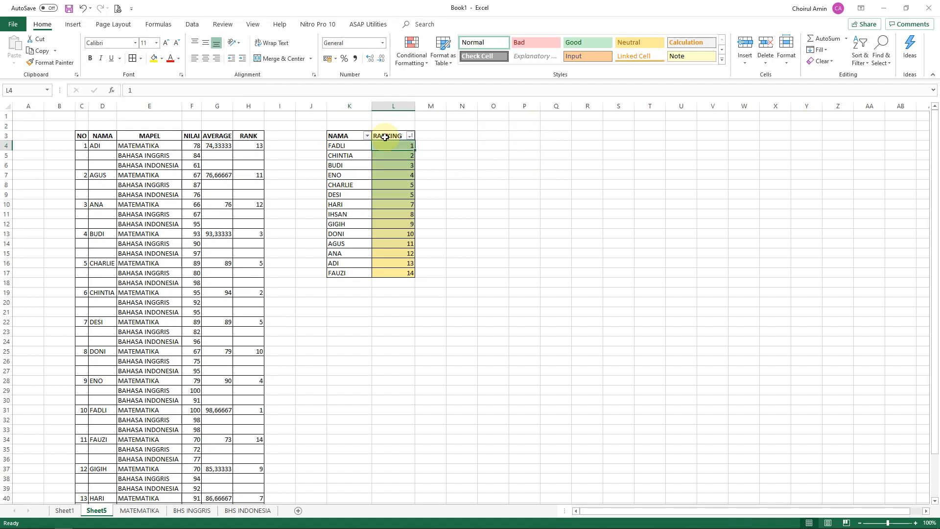
pyautogui.hotkey('ctrl', 'Down')
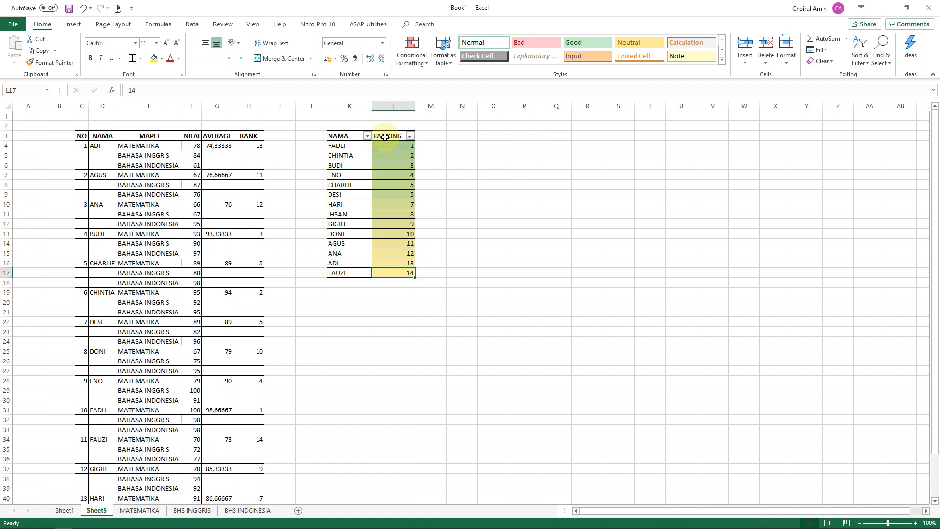